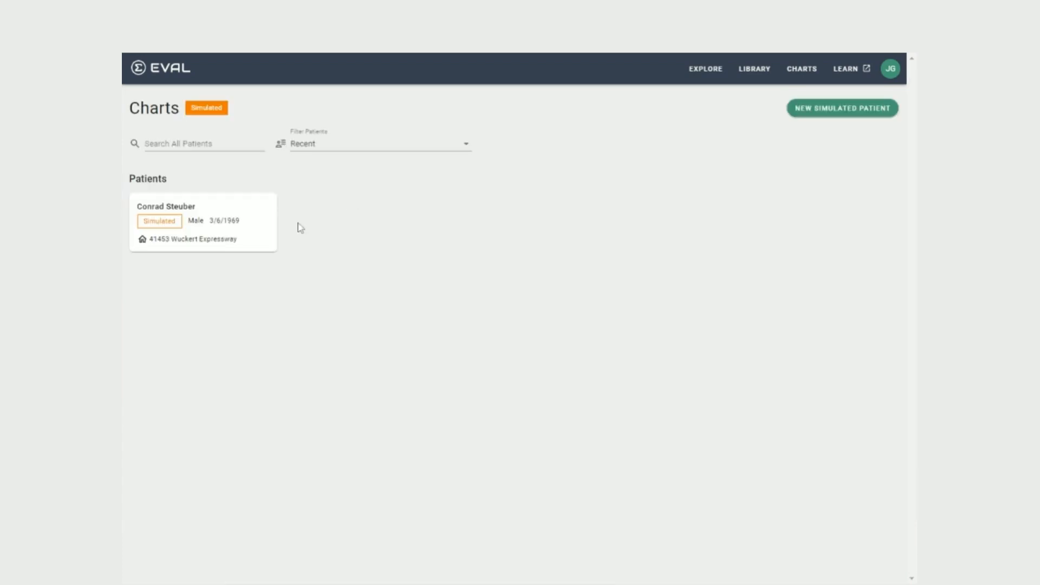
{"action": "left_click", "coordinate": [216, 225]}
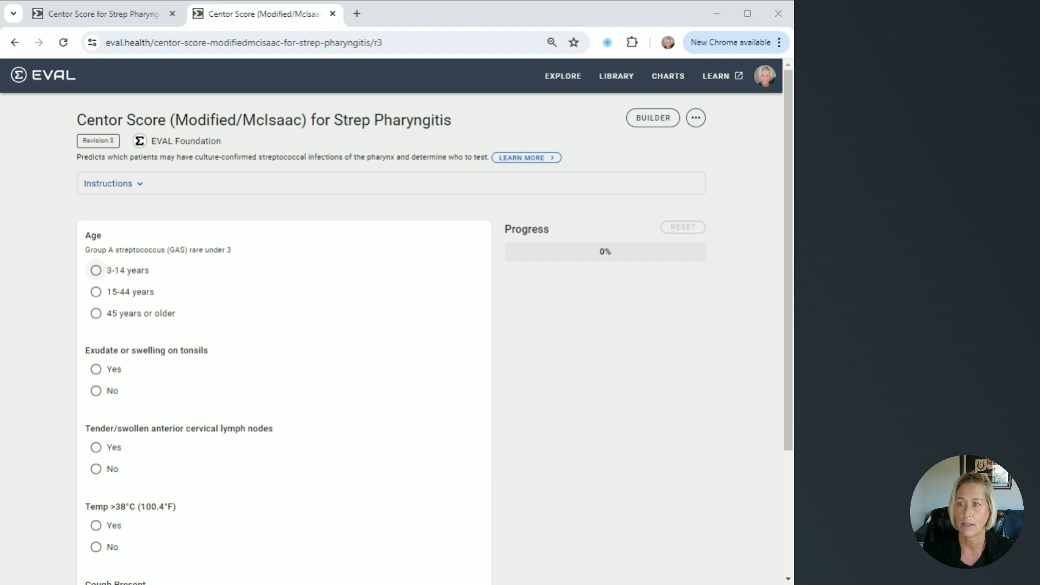
Look through the Centor Score (Modified/McIsaac) evaluation and reset its completed answers
{"action": "scroll", "coordinate": [215, 301], "scroll_direction": "down", "scroll_amount": 1}
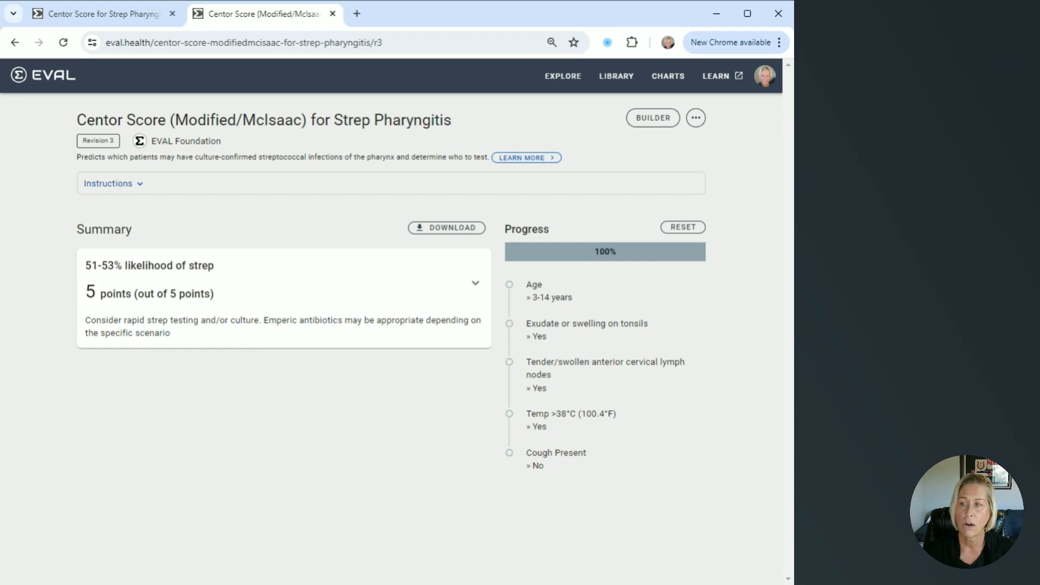
{"action": "left_click", "coordinate": [678, 233]}
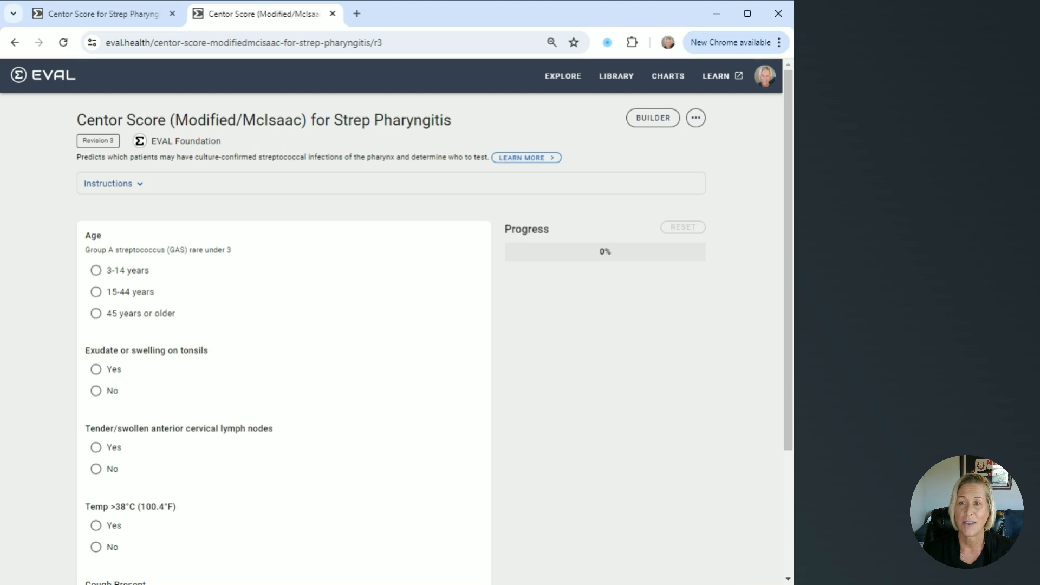
Switch to the Centor Score for Strep Pharyngitis draft and add a question titled "Age" to the Default Section
{"action": "left_click", "coordinate": [104, 24]}
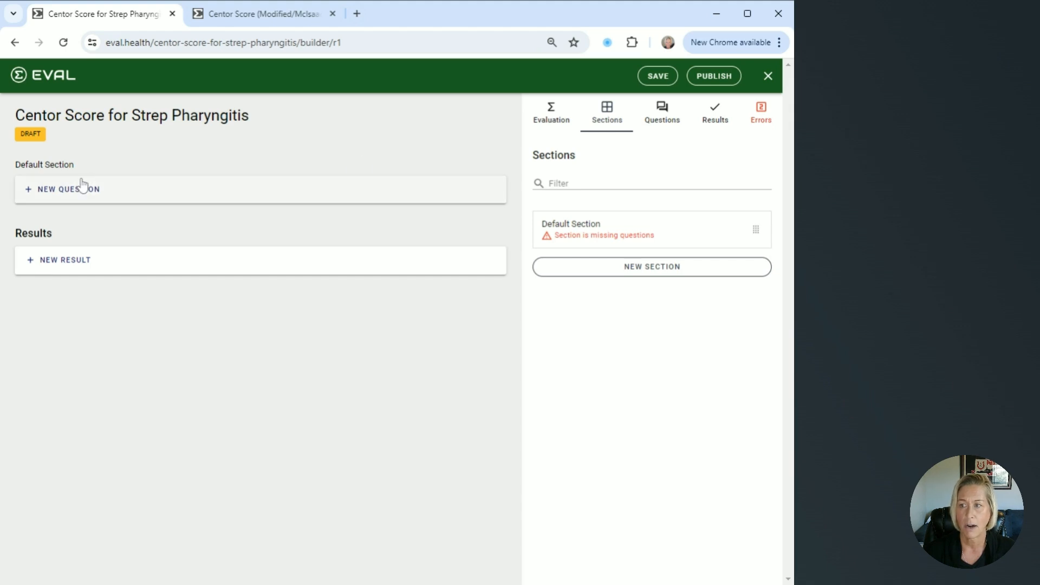
{"action": "left_click", "coordinate": [78, 199]}
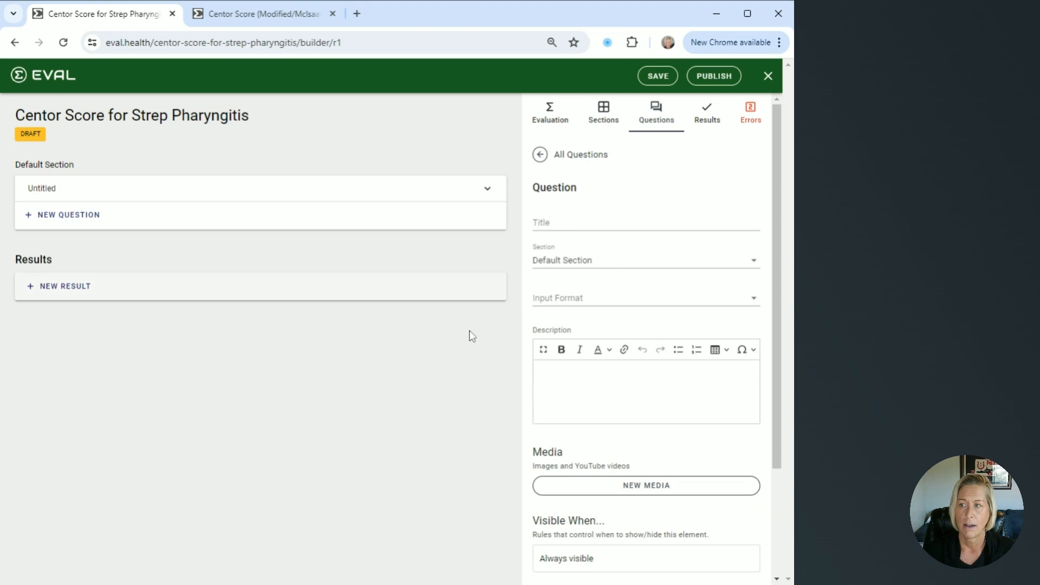
{"action": "left_click", "coordinate": [595, 223]}
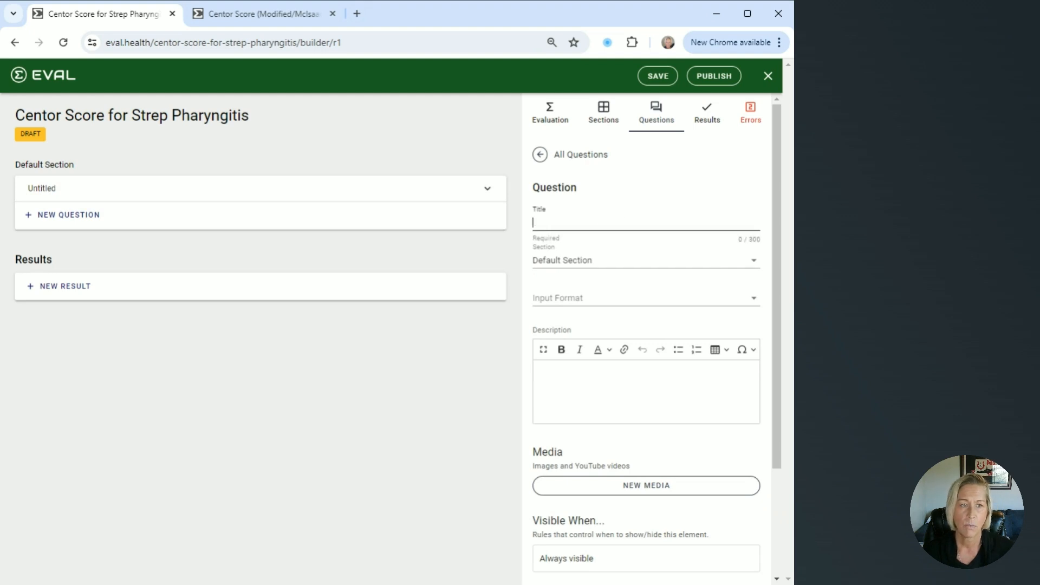
{"action": "type", "text": "Age"}
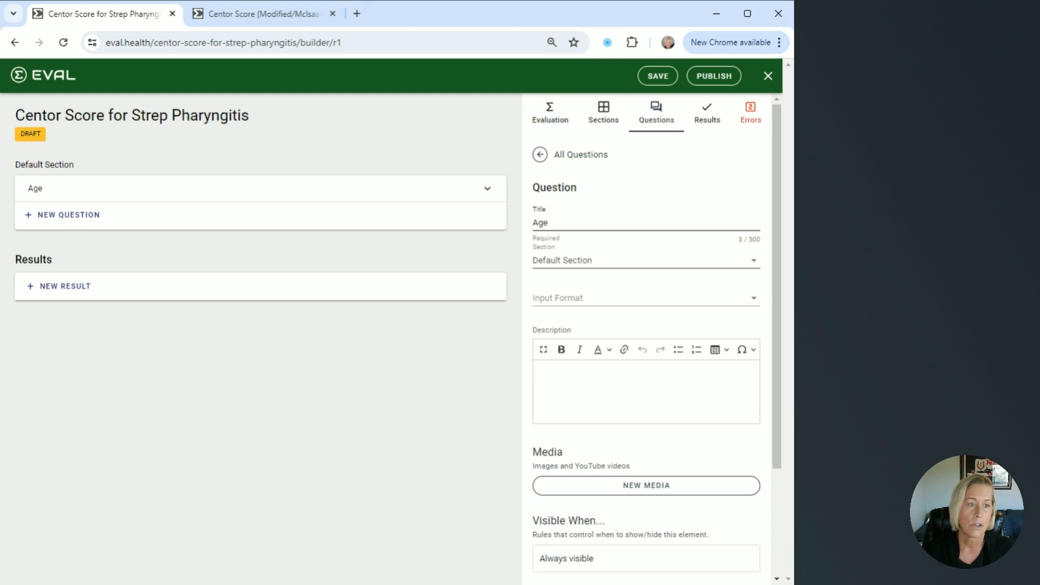
Set the Age question's input format to One Choice and turn on vertical alignment of its choices
{"action": "left_click", "coordinate": [568, 305]}
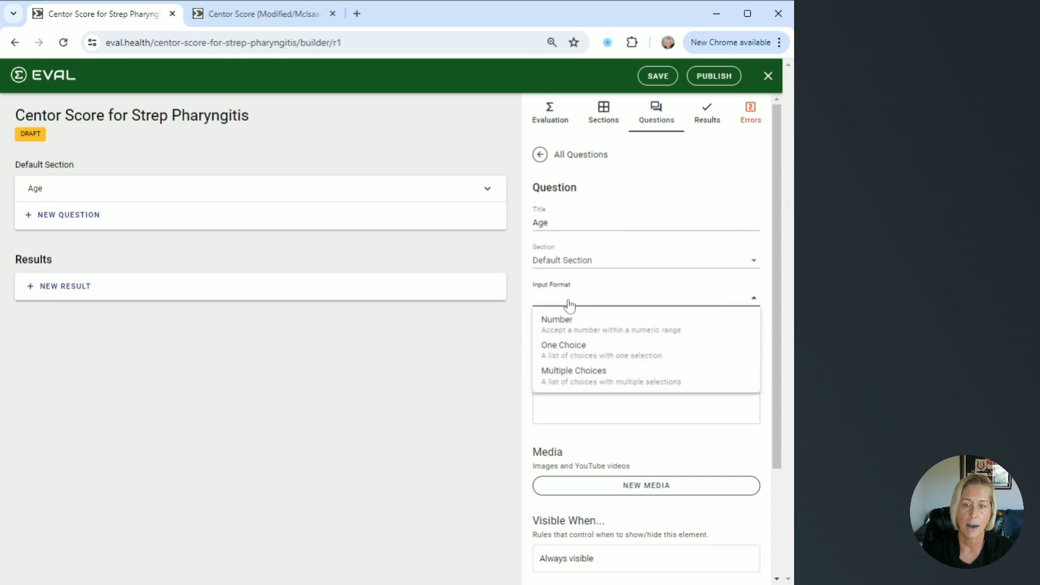
{"action": "left_click", "coordinate": [566, 357]}
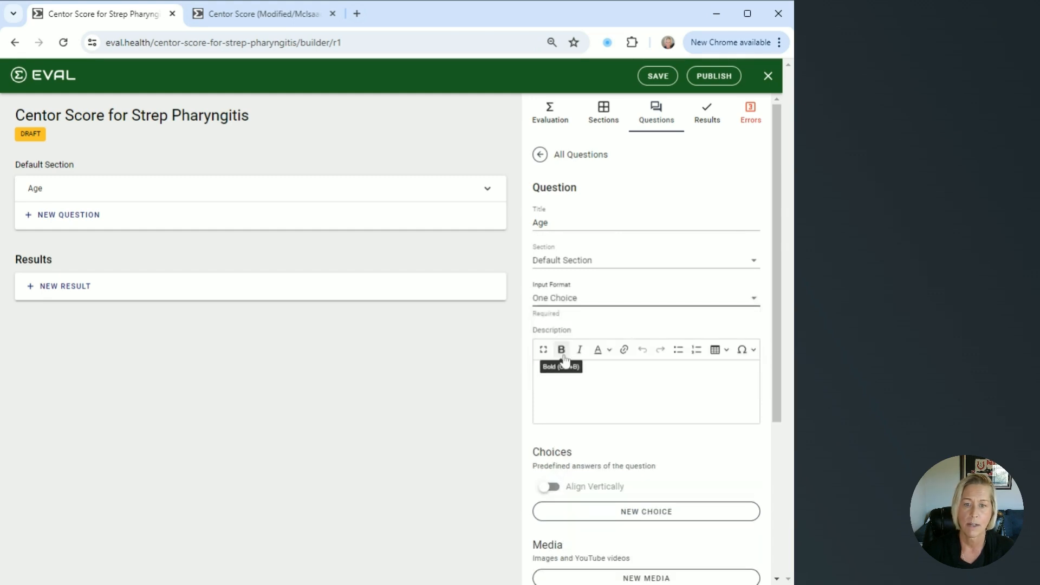
{"action": "left_click", "coordinate": [552, 487]}
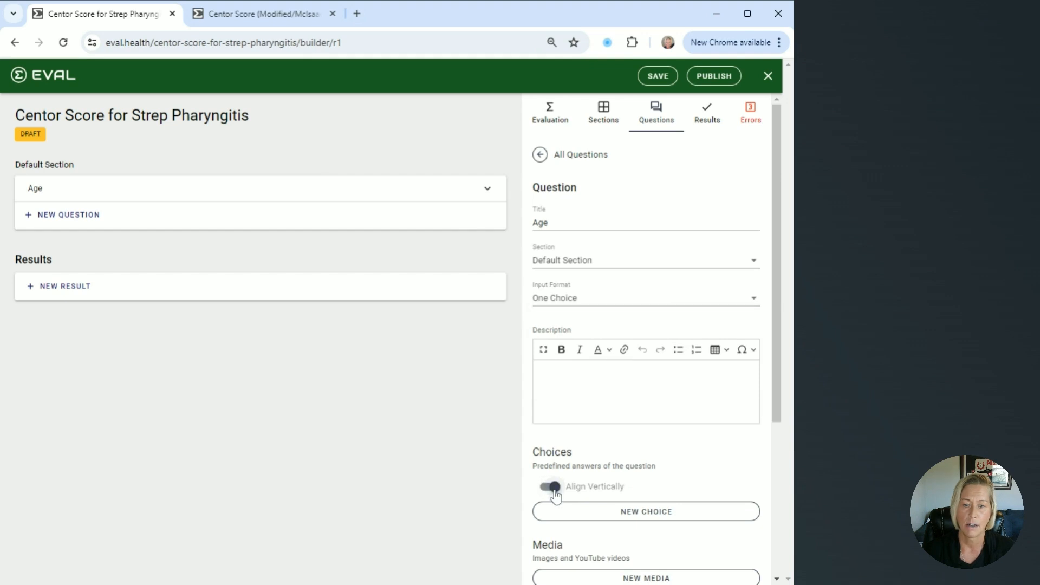
Create the Age choice "3-14 years" with a formula value of 1
{"action": "scroll", "coordinate": [555, 494], "scroll_direction": "down", "scroll_amount": 3}
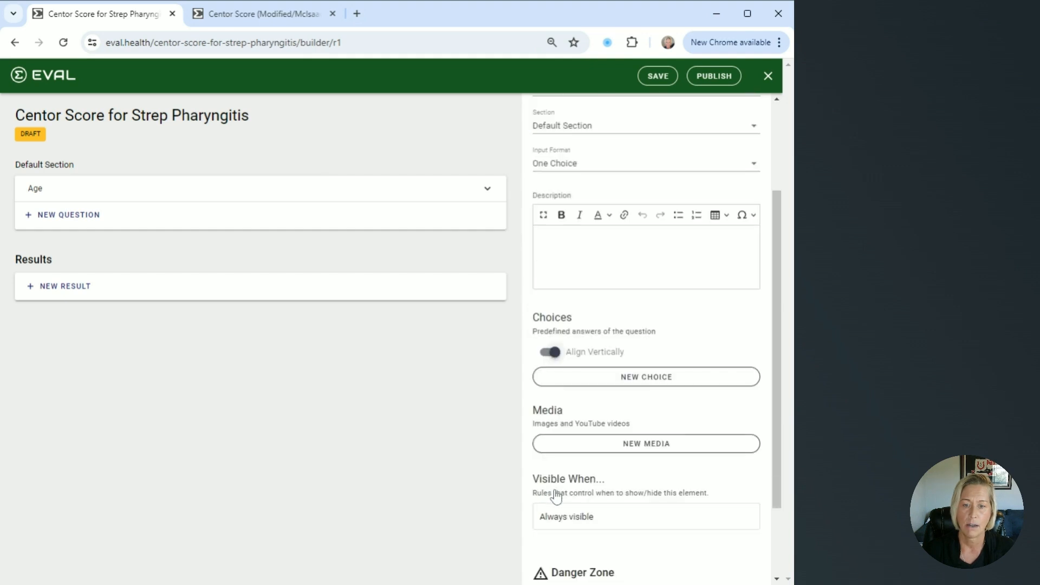
{"action": "left_click", "coordinate": [636, 380]}
{"action": "left_click", "coordinate": [596, 237]}
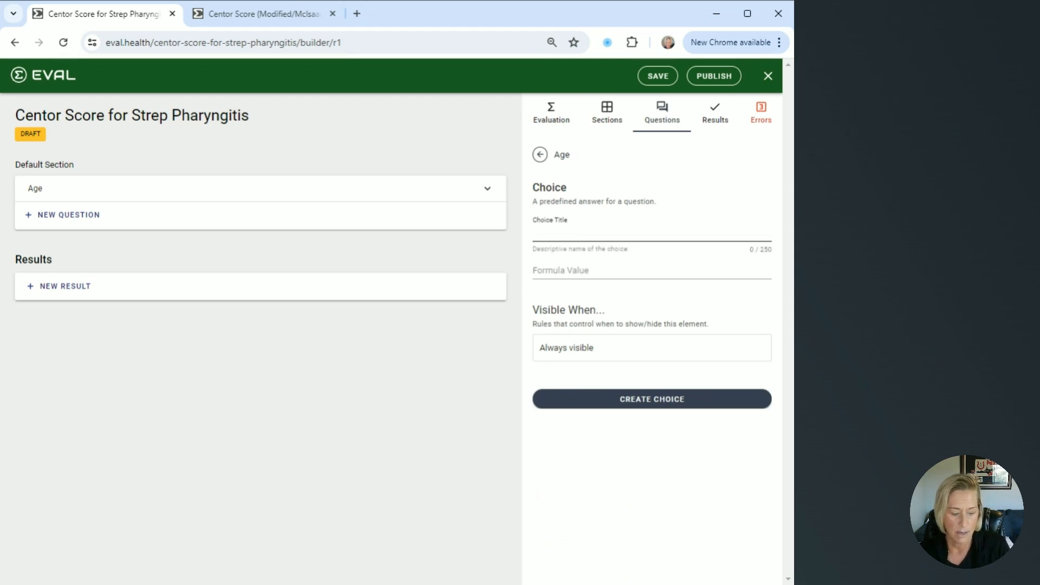
{"action": "type", "text": "3-"}
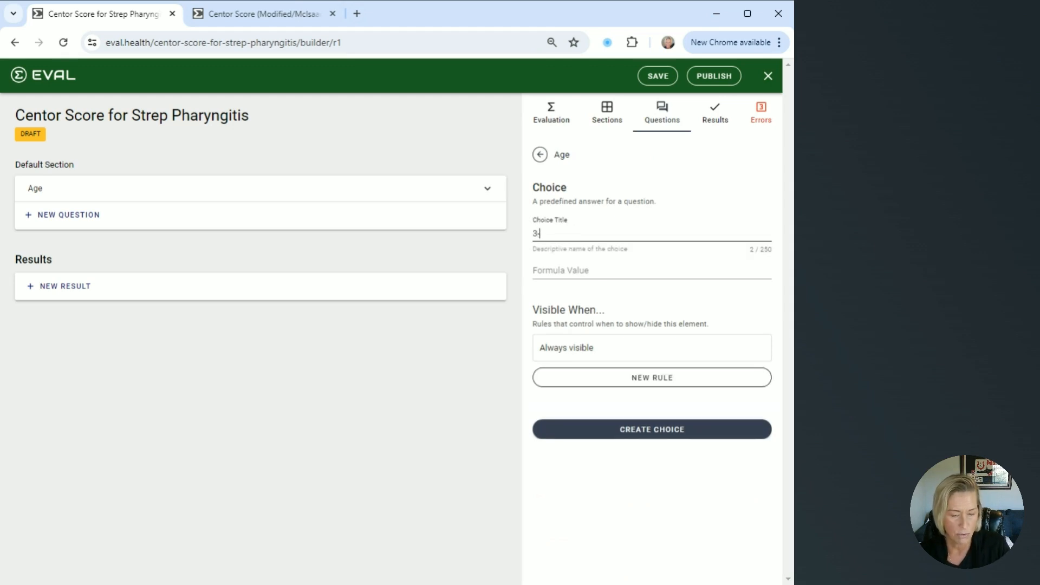
{"action": "type", "text": "14 years"}
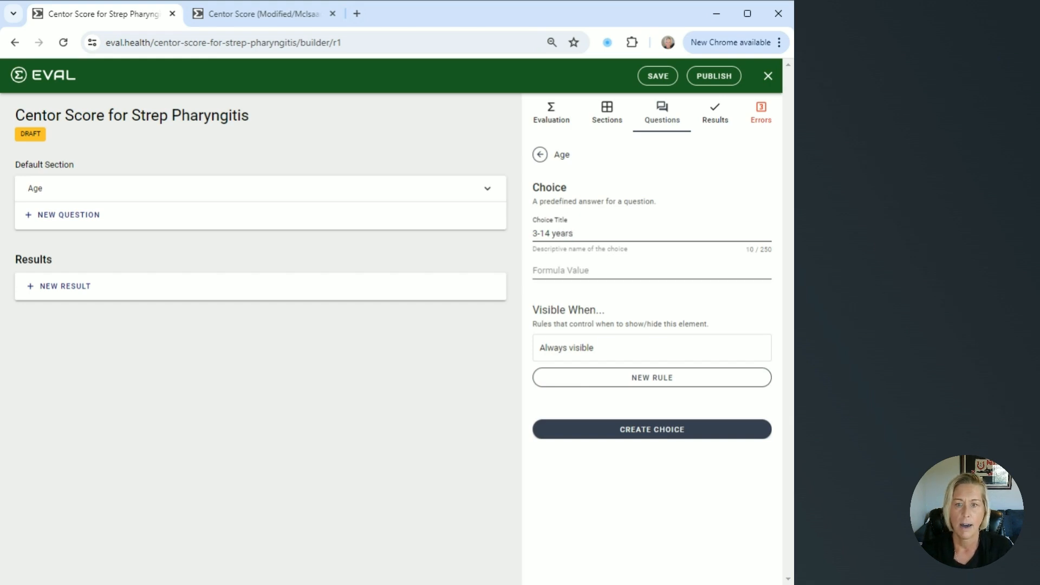
{"action": "left_click", "coordinate": [561, 271]}
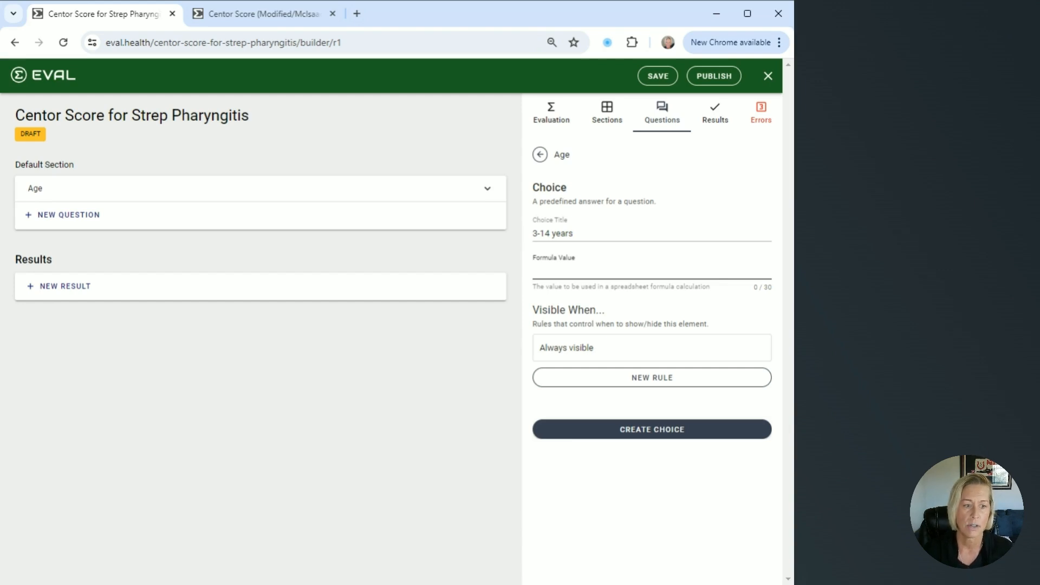
{"action": "left_click", "coordinate": [659, 436]}
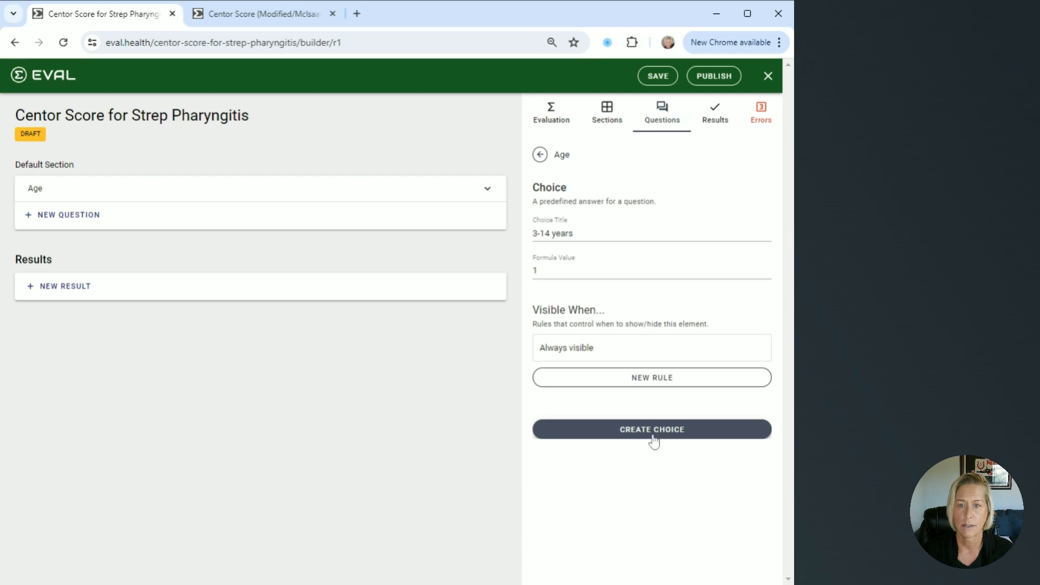
{"action": "left_click", "coordinate": [654, 440]}
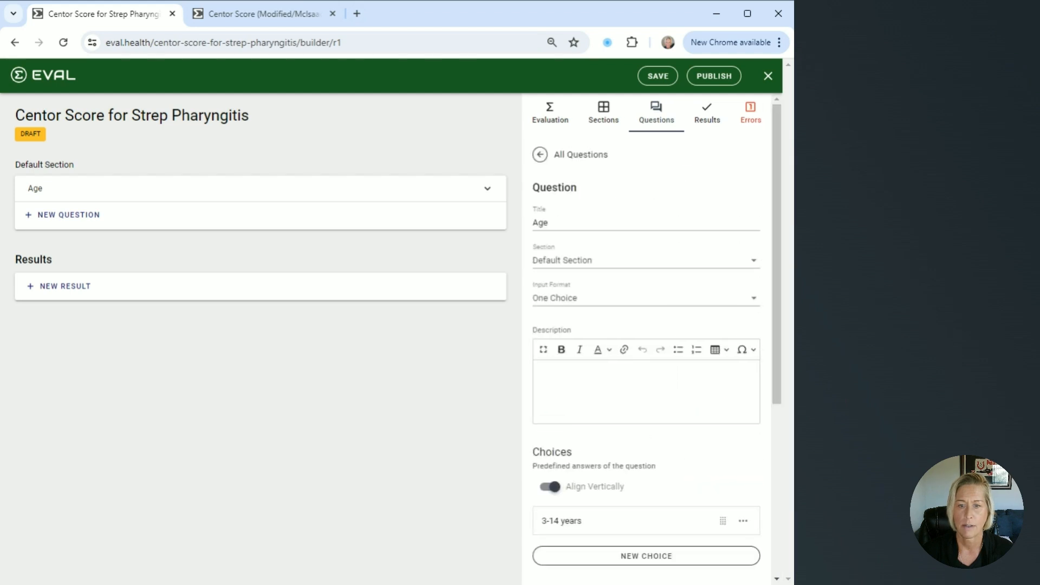
Create the Age choice "15-44 years" with a formula value of 0
{"action": "scroll", "coordinate": [651, 434], "scroll_direction": "down", "scroll_amount": 3}
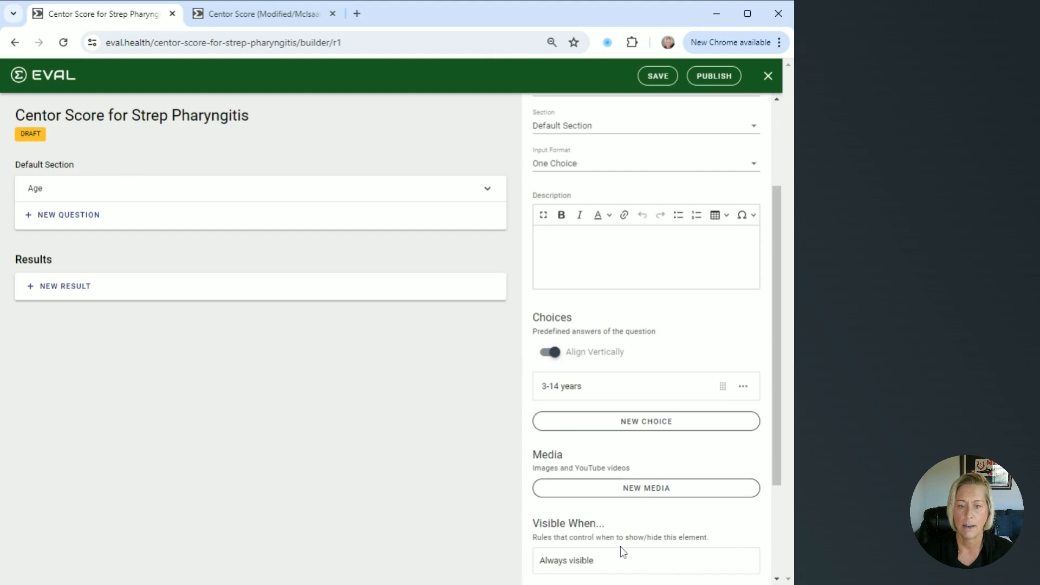
{"action": "left_click", "coordinate": [651, 421]}
{"action": "type", "text": "15-44 yea"}
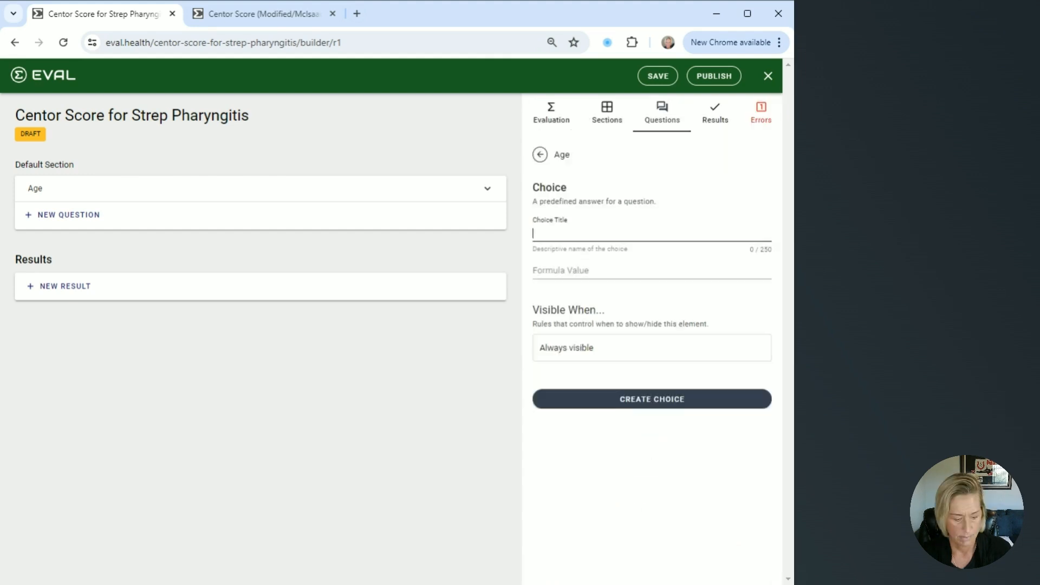
{"action": "type", "text": "rs"}
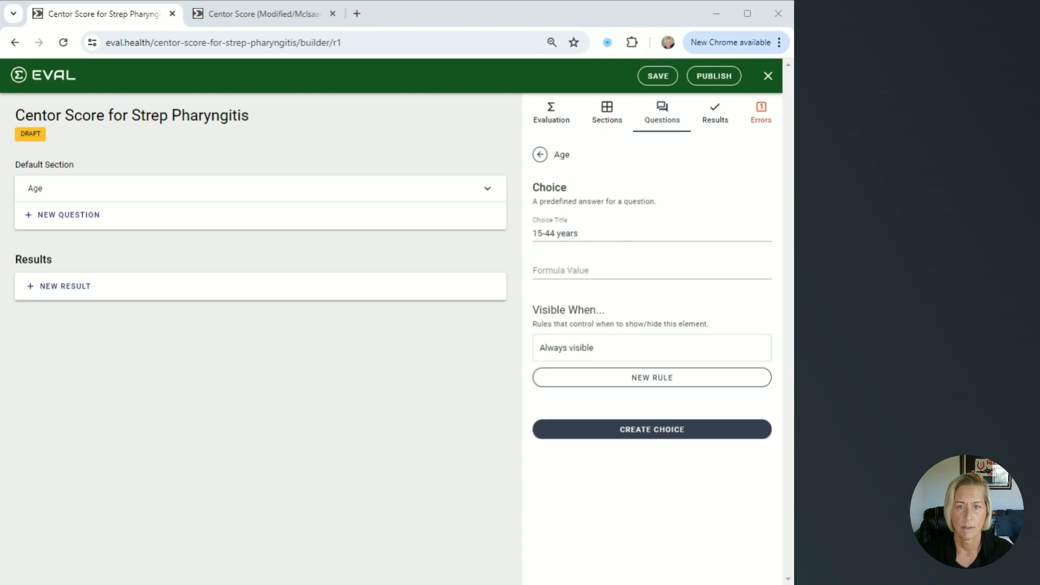
{"action": "key", "text": "Tab"}
{"action": "type", "text": "0"}
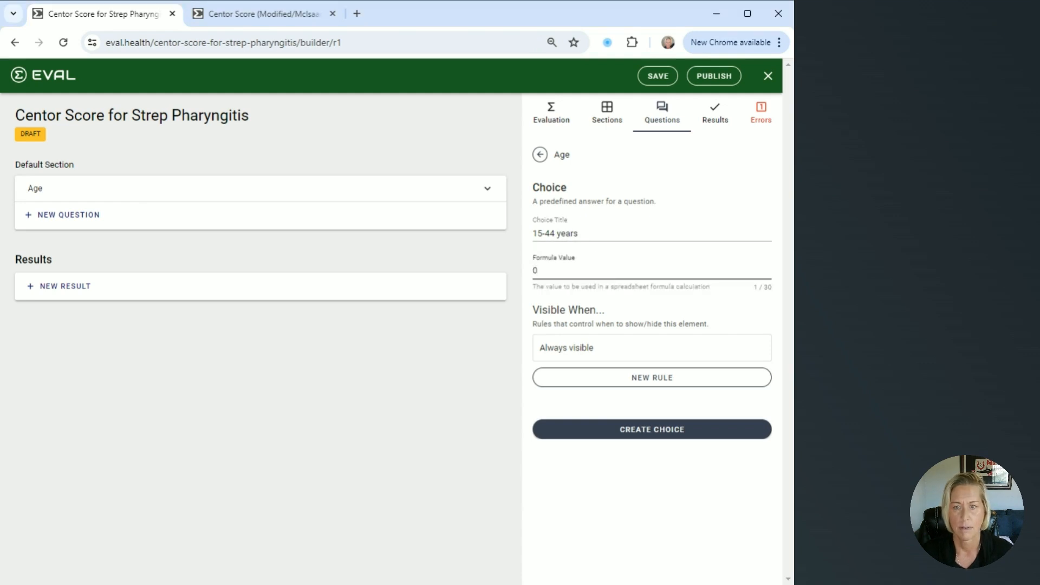
{"action": "left_click", "coordinate": [622, 432]}
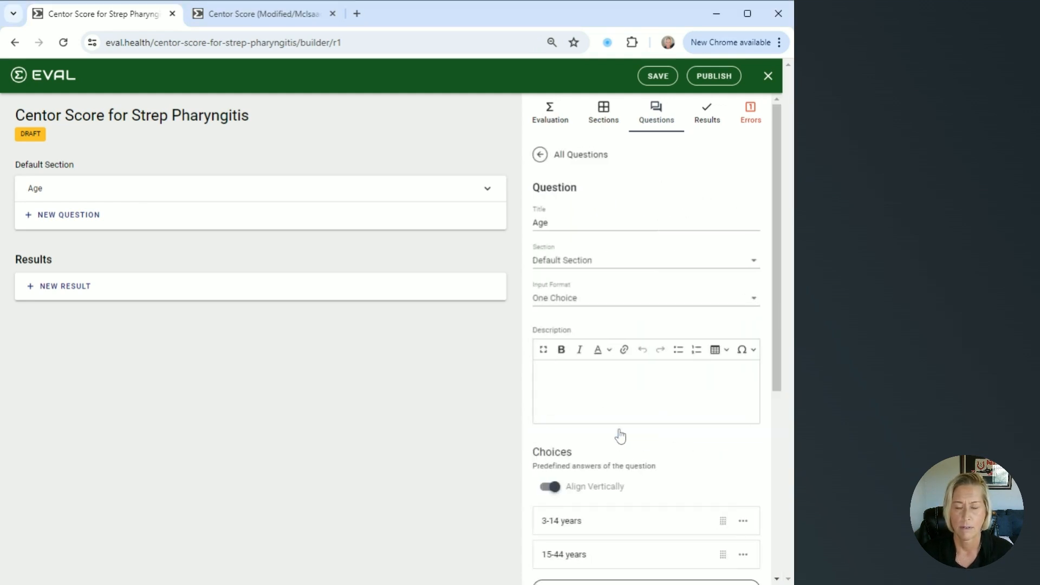
Create the Age choice "45 years or older" with formula value -1, and expand the Age question in the preview
{"action": "scroll", "coordinate": [620, 436], "scroll_direction": "down", "scroll_amount": 3}
{"action": "left_click", "coordinate": [610, 453]}
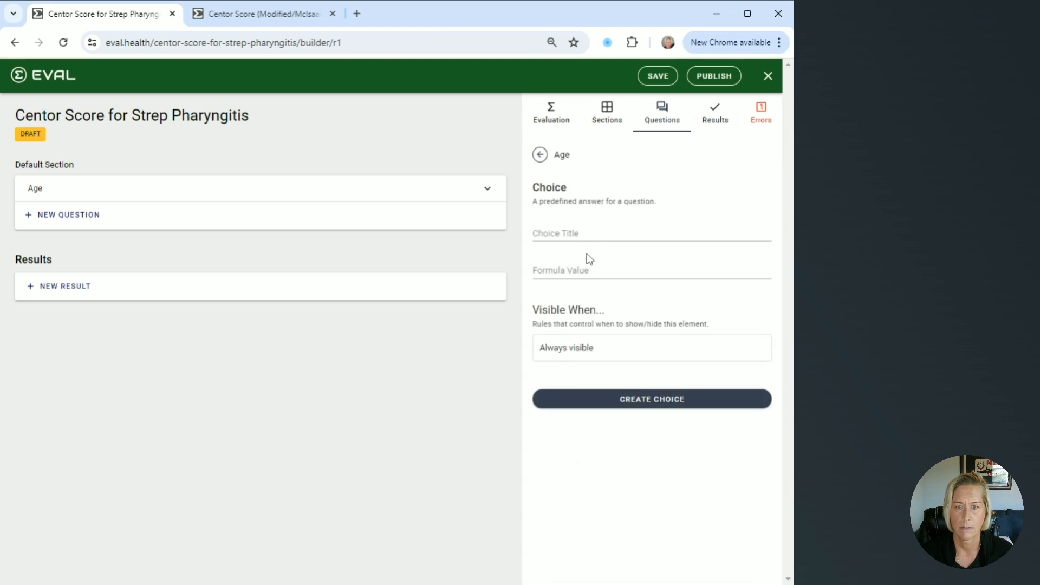
{"action": "left_click", "coordinate": [601, 234]}
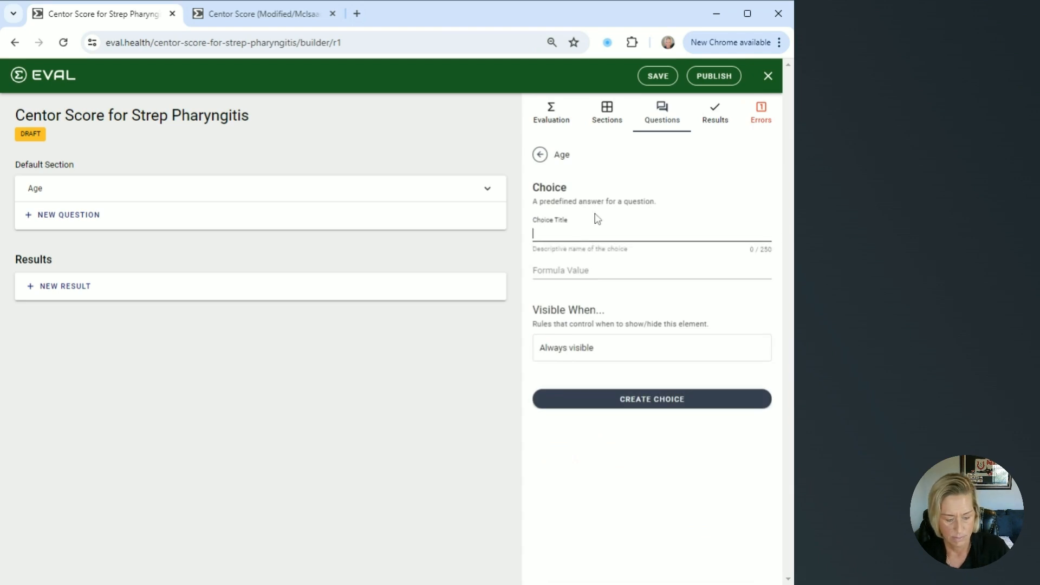
{"action": "type", "text": "45 years or older"}
{"action": "left_click", "coordinate": [621, 270]}
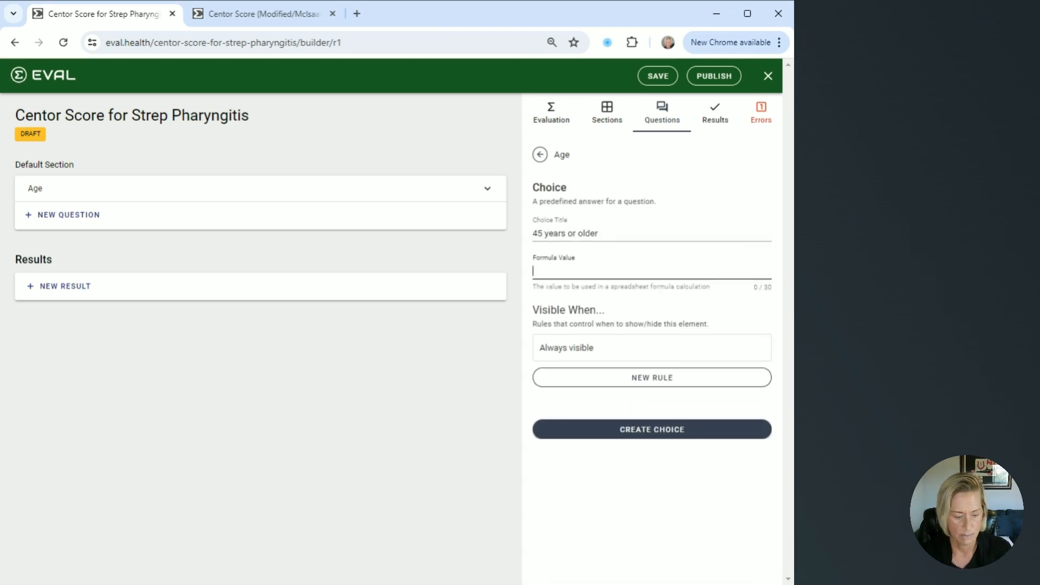
{"action": "type", "text": "-1"}
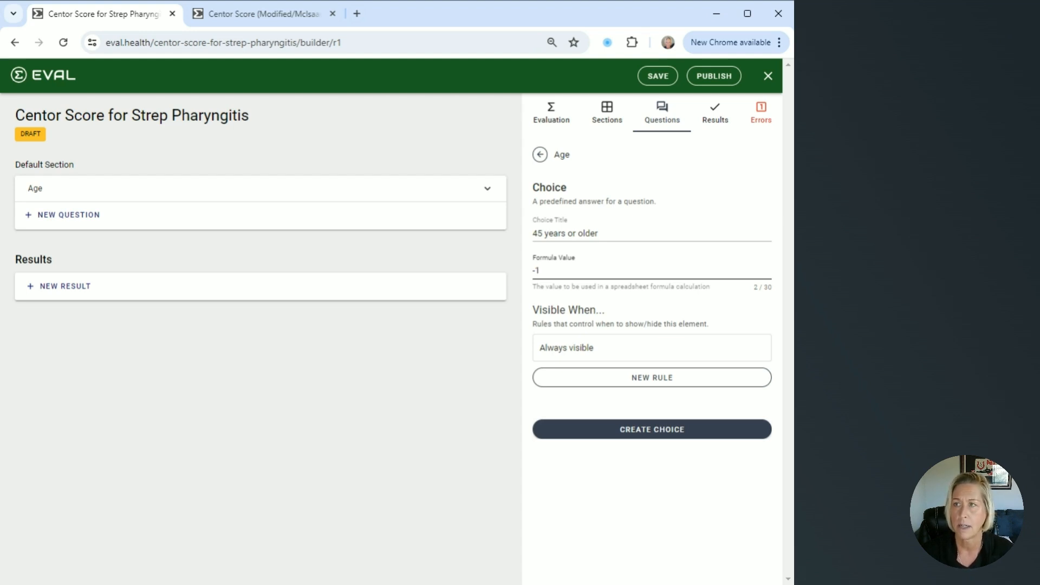
{"action": "left_click", "coordinate": [613, 431]}
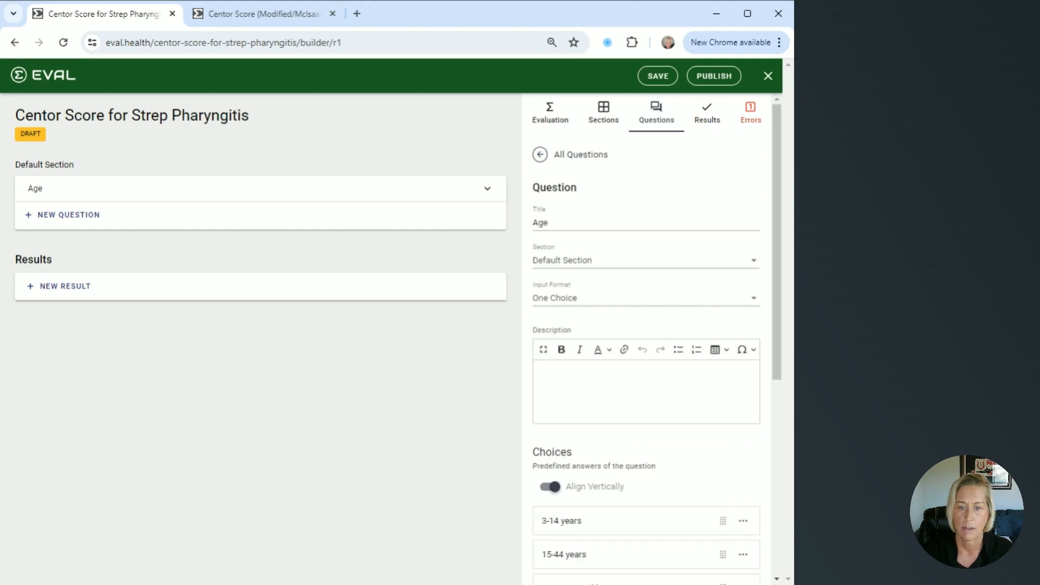
{"action": "scroll", "coordinate": [613, 430], "scroll_direction": "down", "scroll_amount": 4}
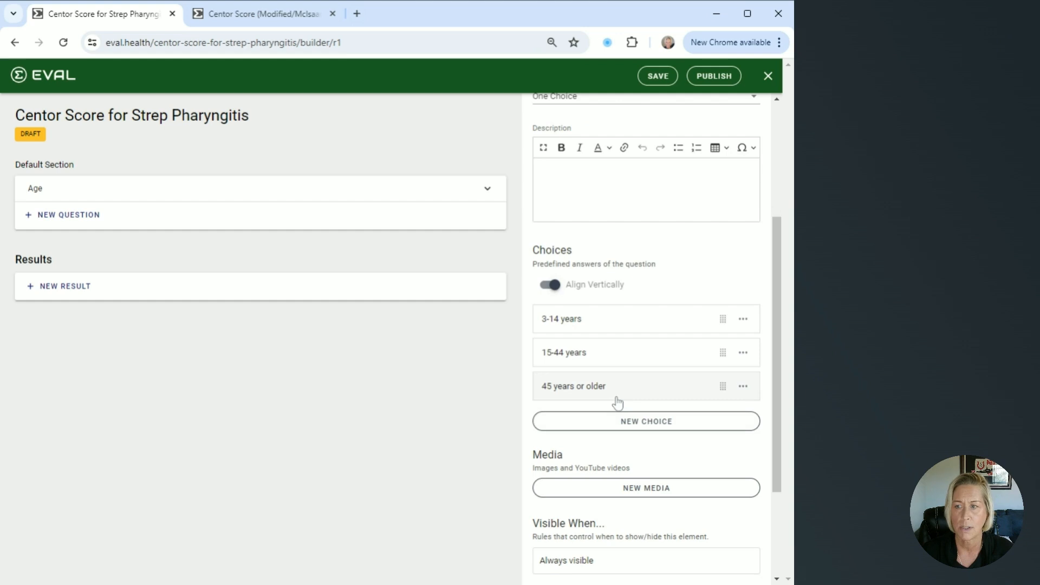
{"action": "left_click", "coordinate": [491, 196]}
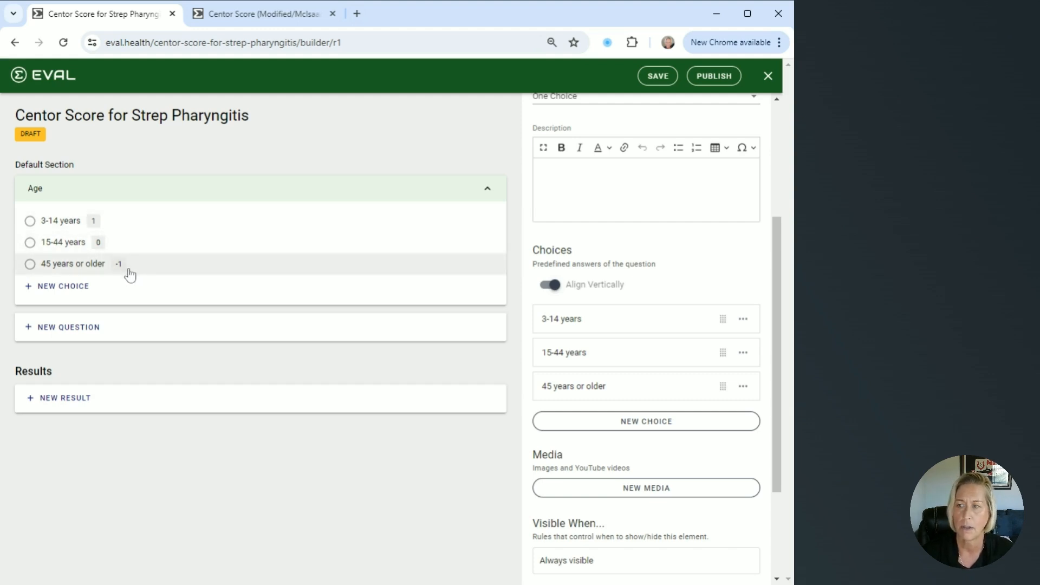
Add a question titled "Exudate or swelling on tonsils" using the One Choice input format with vertically aligned choices
{"action": "left_click", "coordinate": [77, 327]}
{"action": "scroll", "coordinate": [573, 226], "scroll_direction": "up", "scroll_amount": 3}
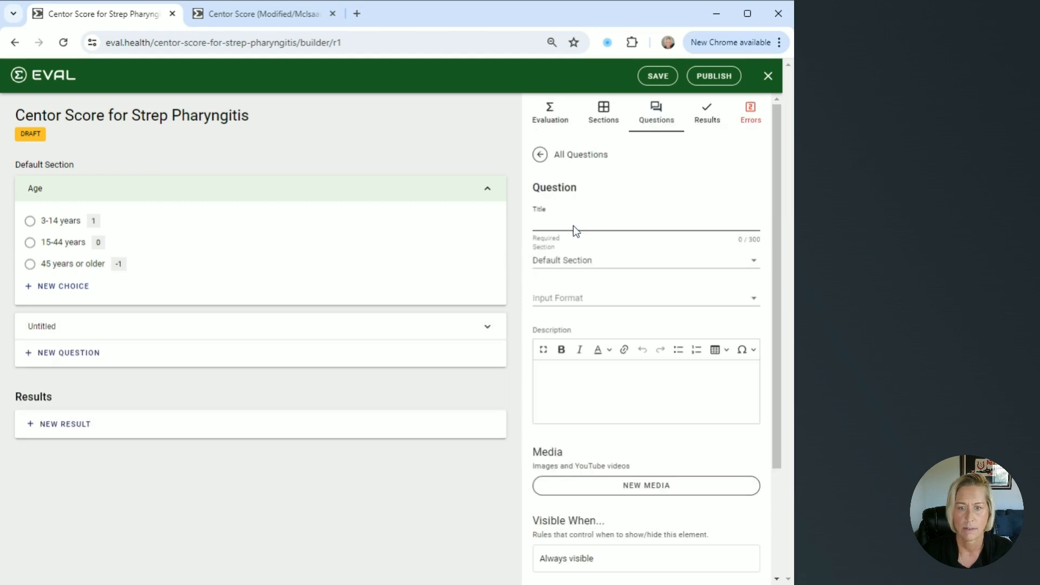
{"action": "left_click", "coordinate": [573, 225]}
{"action": "type", "text": "Exudate or swelling on tonsils"}
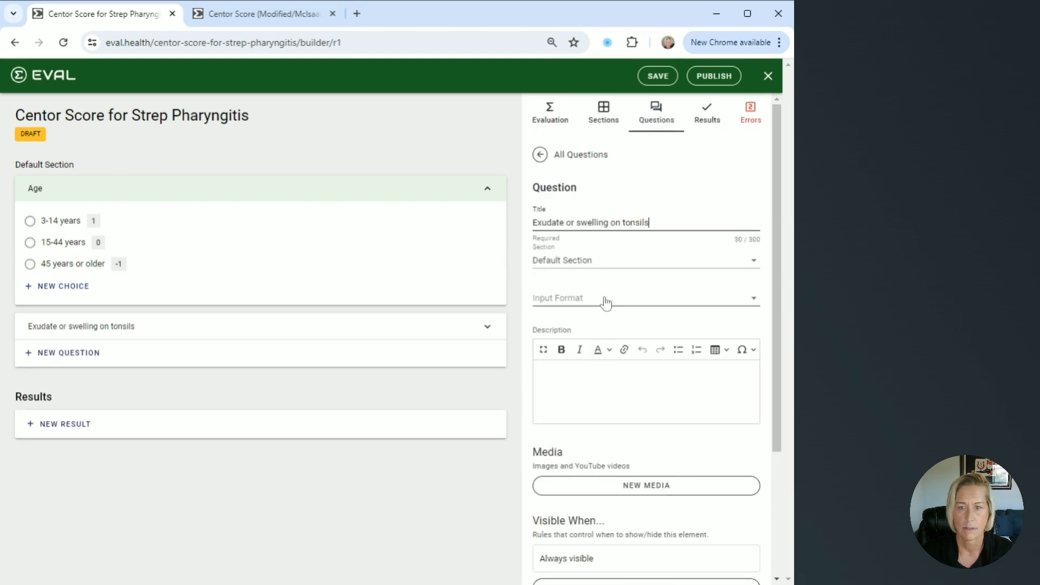
{"action": "left_click", "coordinate": [604, 301]}
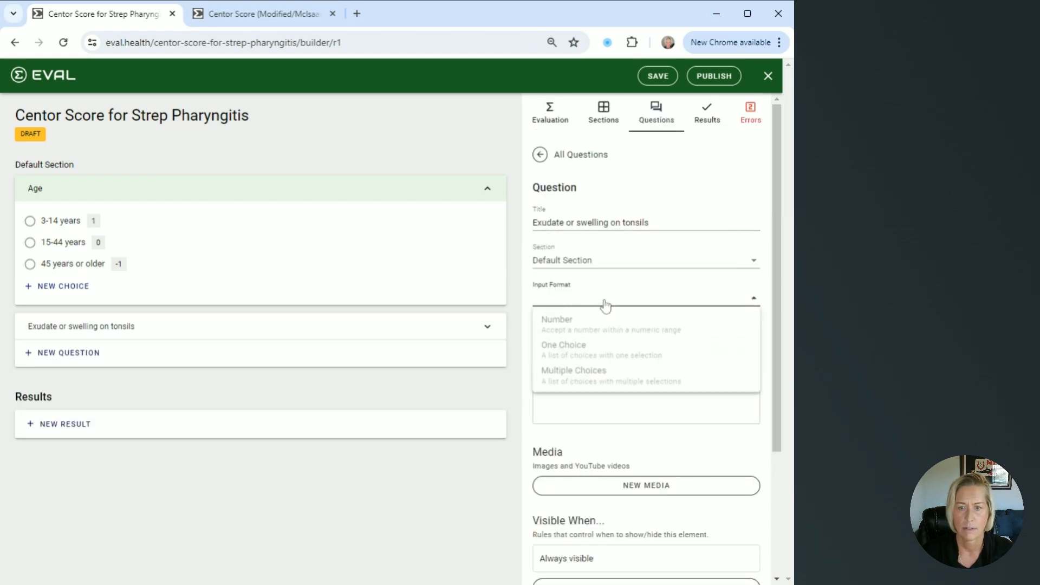
{"action": "left_click", "coordinate": [594, 354]}
{"action": "scroll", "coordinate": [592, 360], "scroll_direction": "down", "scroll_amount": 3}
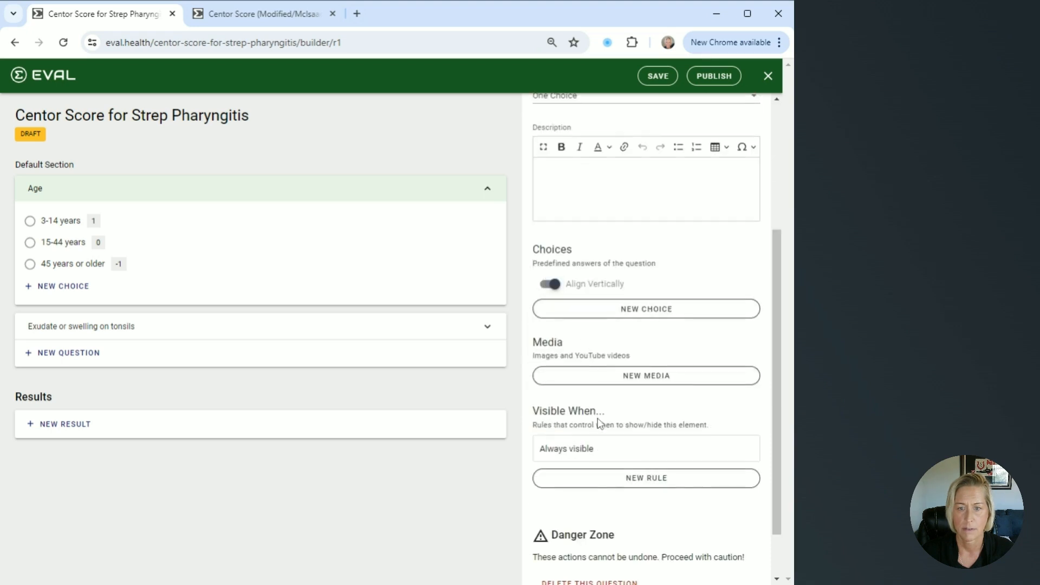
Create the choice "Yes" with a formula value of 1 for the "Exudate or swelling on tonsils" question
{"action": "scroll", "coordinate": [599, 424], "scroll_direction": "down", "scroll_amount": 1}
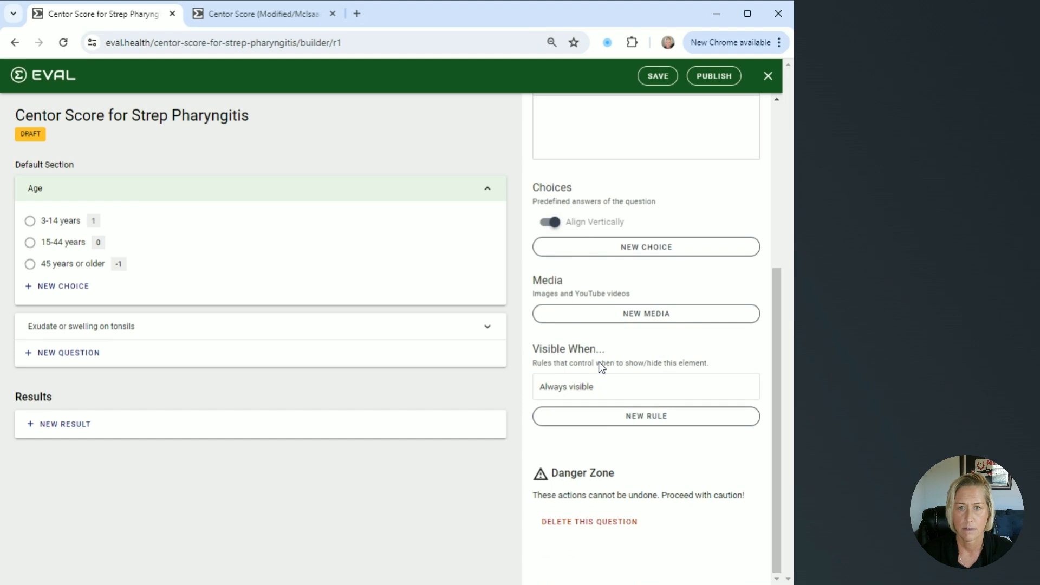
{"action": "left_click", "coordinate": [655, 248]}
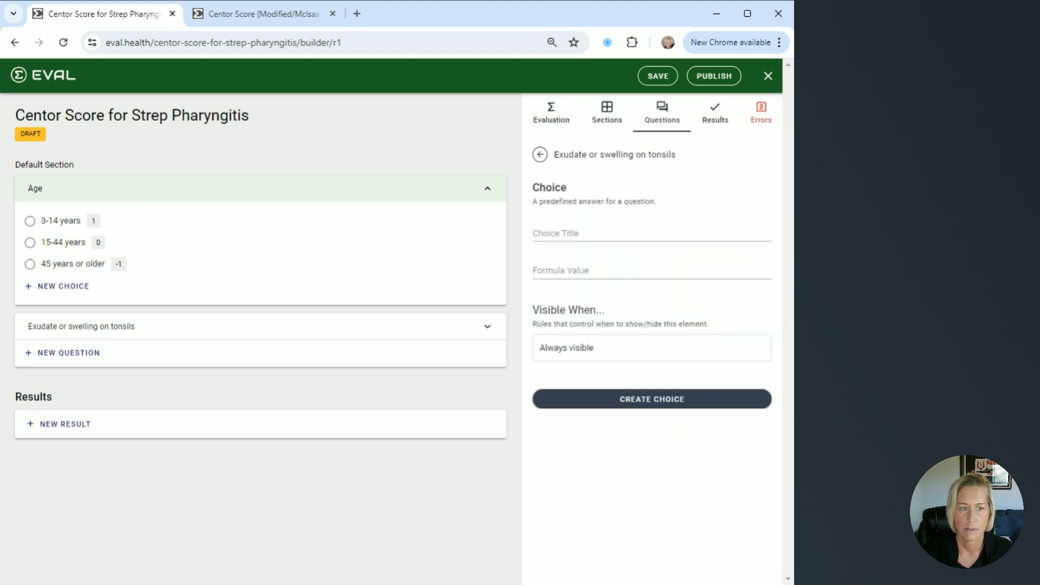
{"action": "type", "text": "Yes"}
{"action": "key", "text": "Tab"}
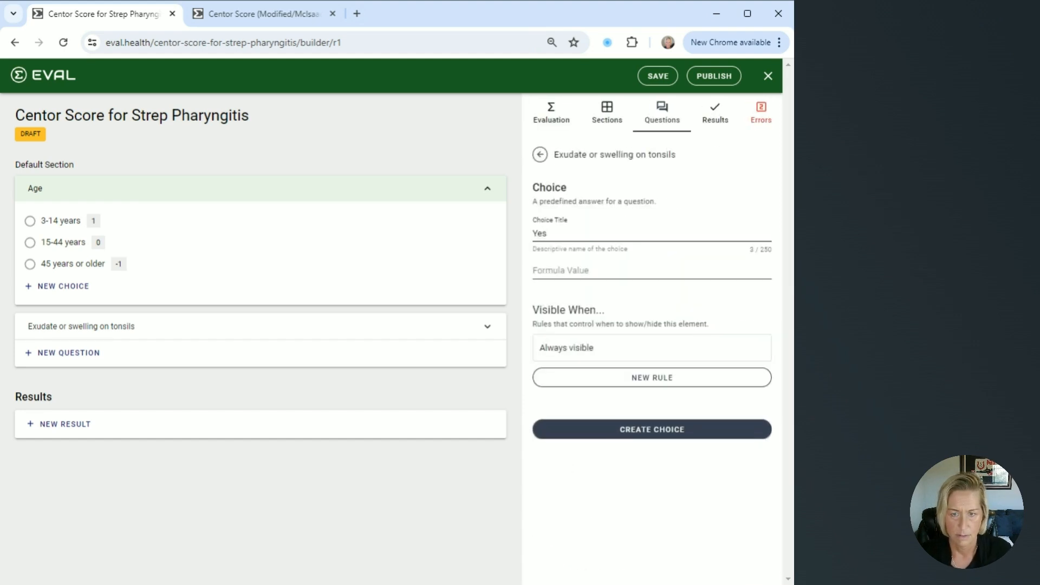
{"action": "type", "text": "1"}
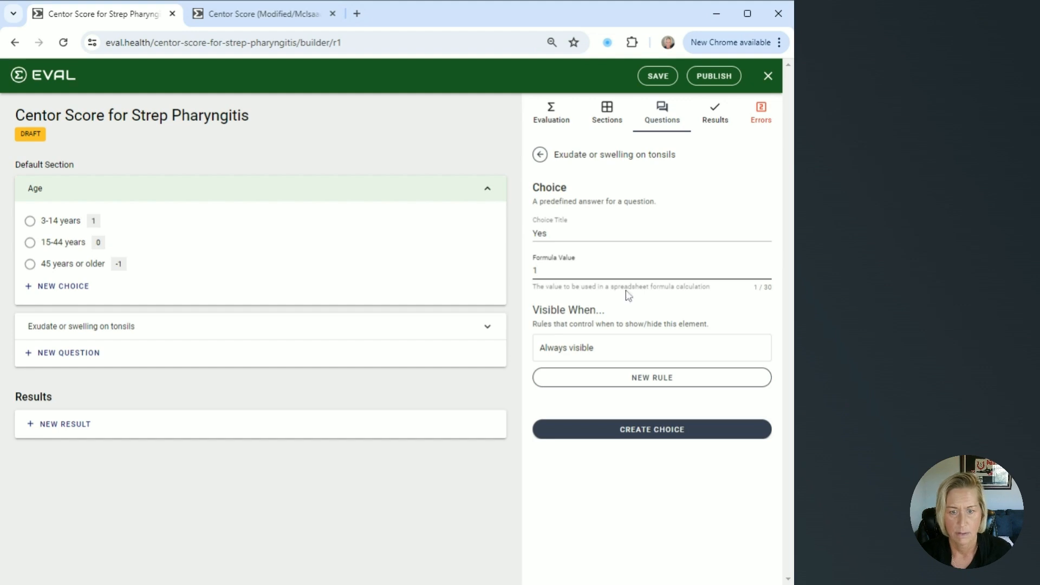
{"action": "left_click", "coordinate": [638, 429]}
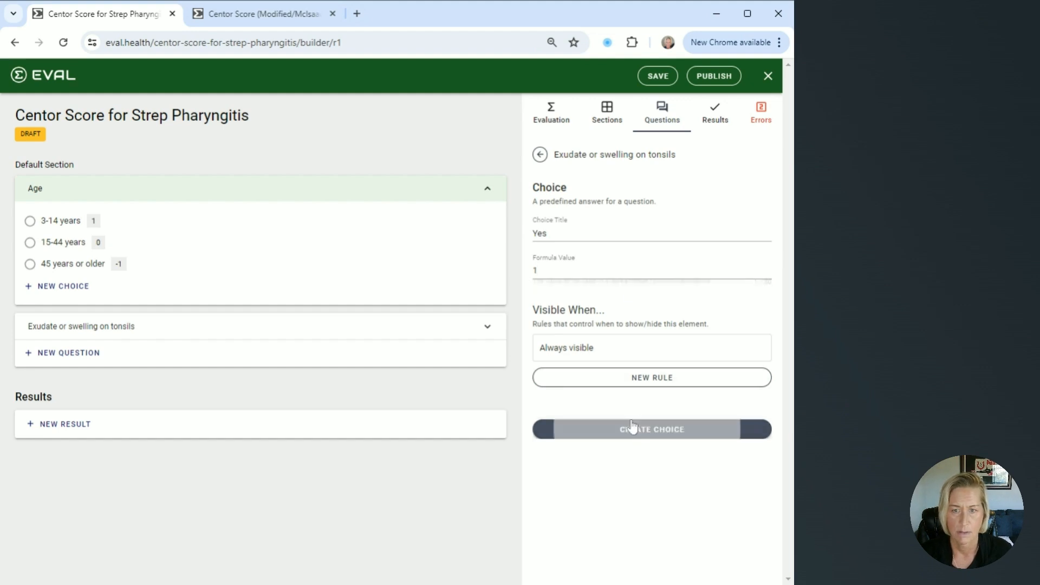
Create the choice "No" with a formula value of 0 for the tonsils question, and expand that question in the preview
{"action": "scroll", "coordinate": [625, 403], "scroll_direction": "down", "scroll_amount": 4}
{"action": "left_click", "coordinate": [598, 362]}
{"action": "left_click", "coordinate": [597, 237]}
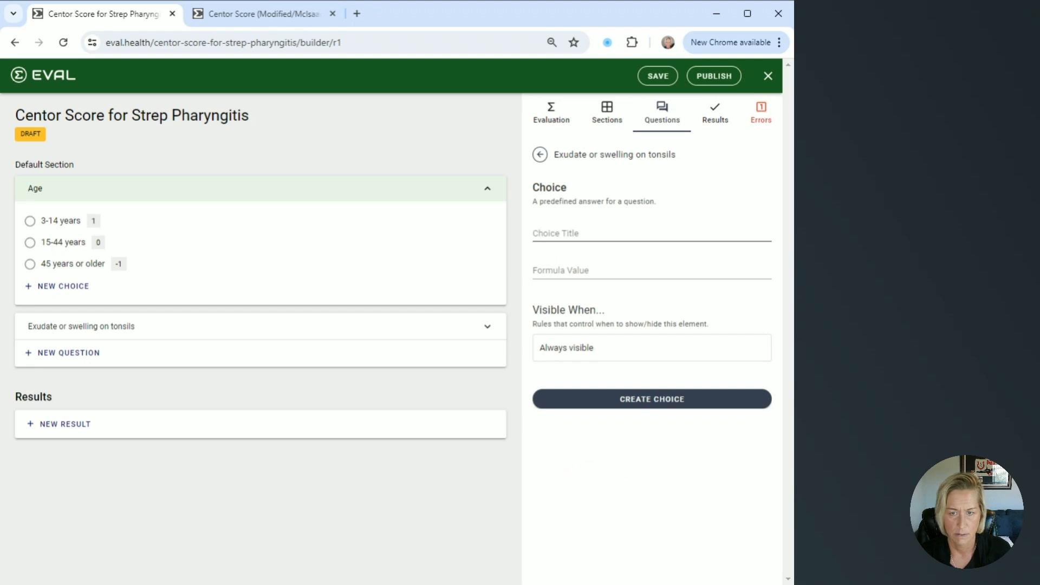
{"action": "type", "text": "No"}
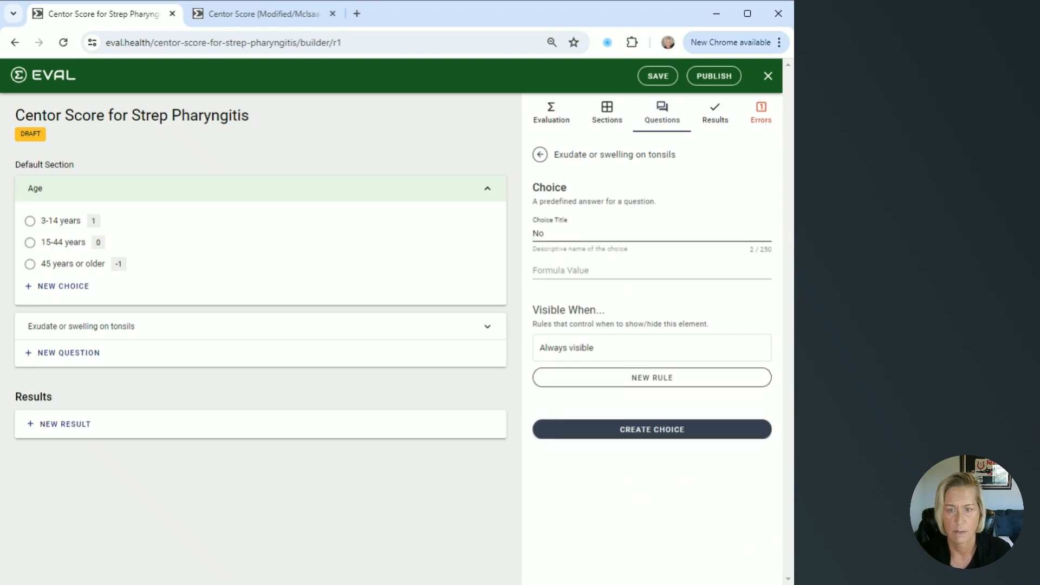
{"action": "left_click", "coordinate": [602, 276]}
{"action": "type", "text": "0"}
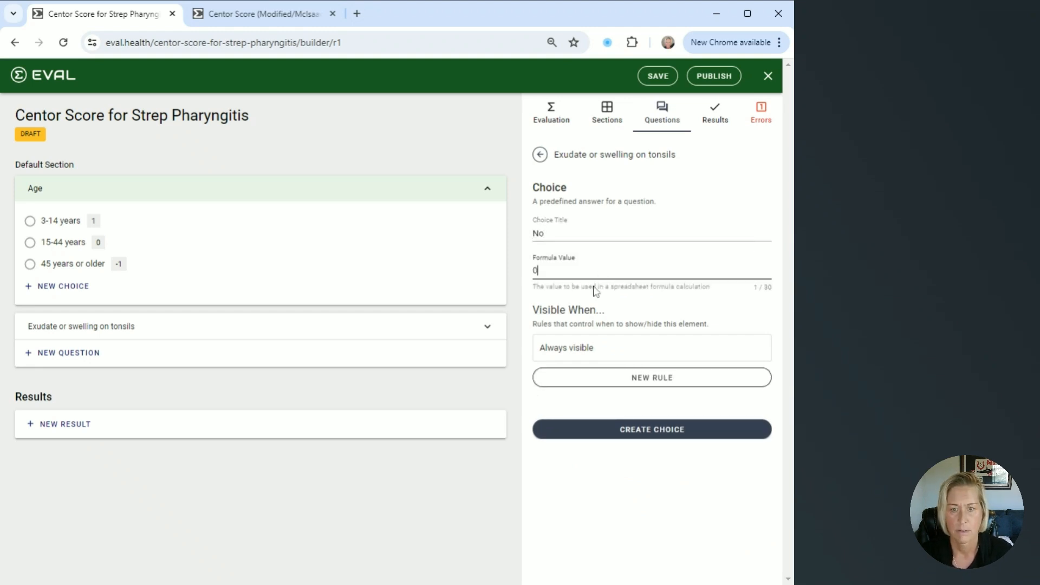
{"action": "left_click", "coordinate": [619, 431]}
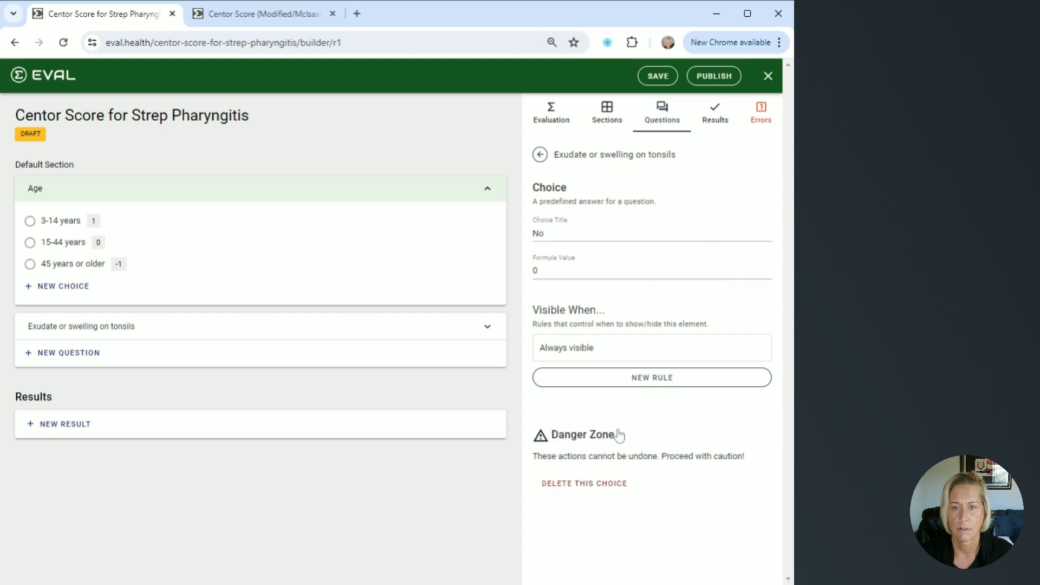
{"action": "left_click", "coordinate": [487, 329]}
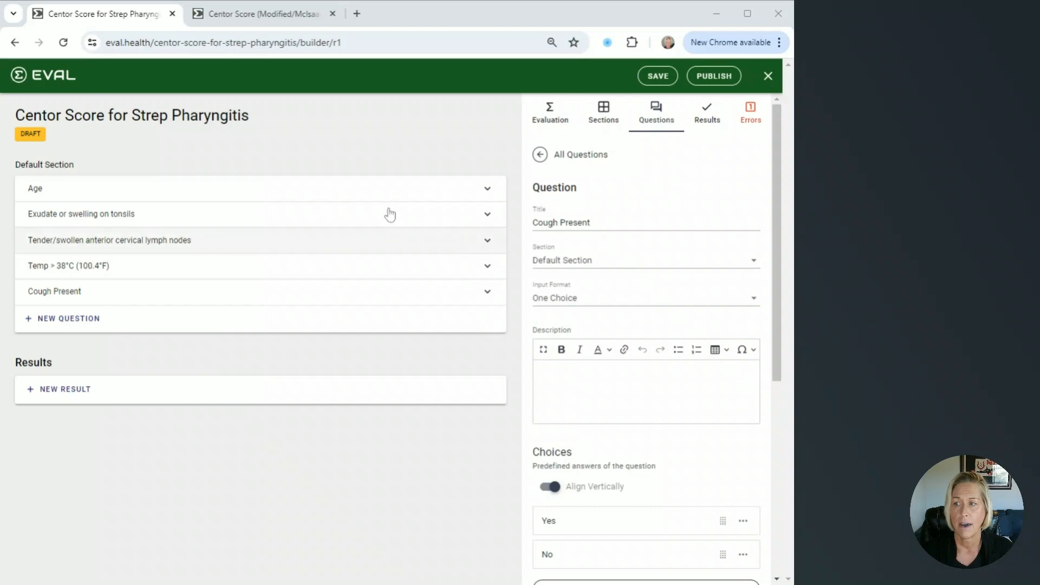
Review the choices and formula values of the Age, tonsils and lymph nodes questions, along with the evaluation's general settings
{"action": "left_click", "coordinate": [488, 196]}
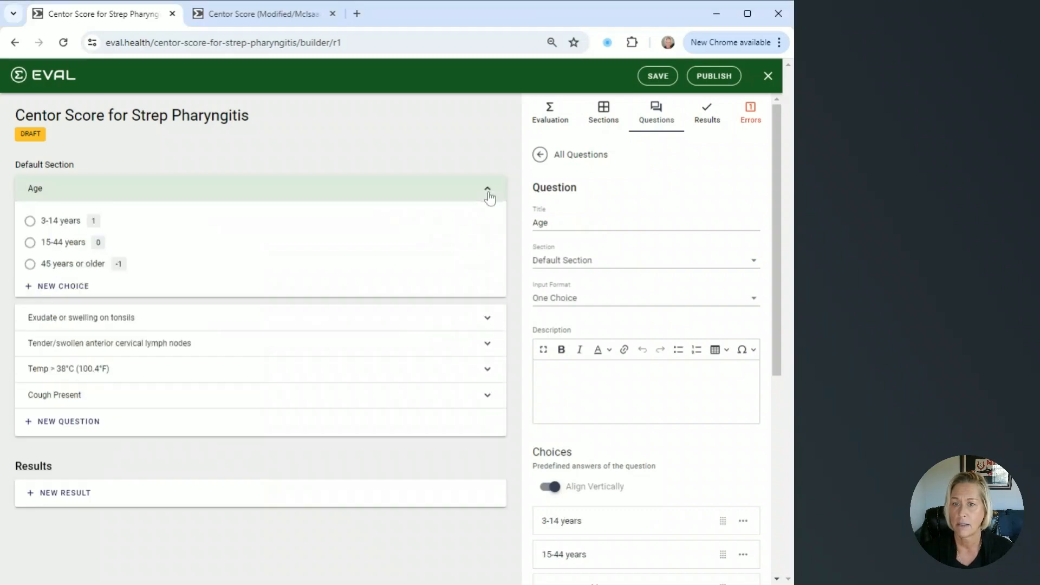
{"action": "left_click", "coordinate": [488, 331]}
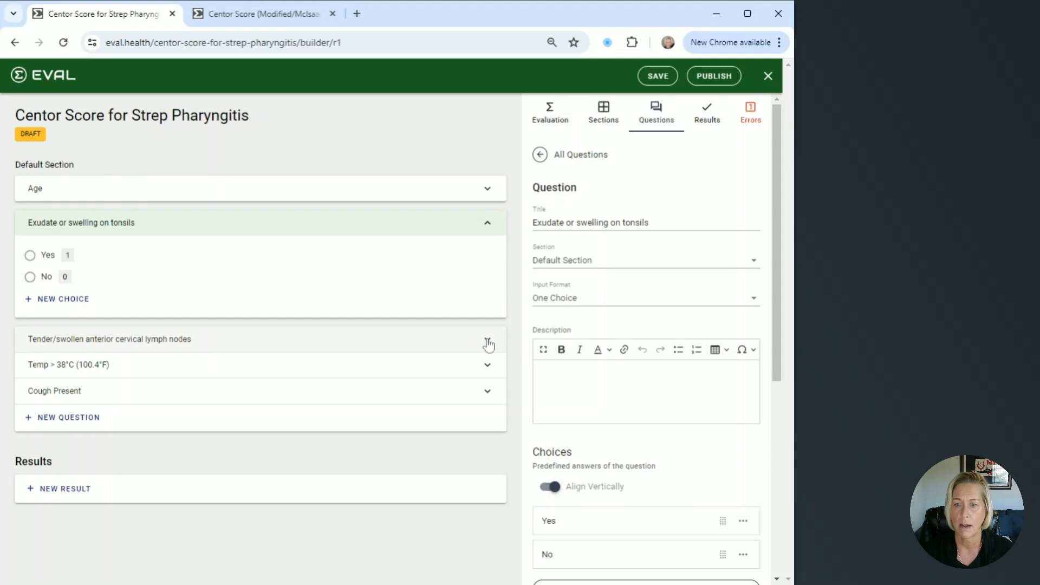
{"action": "left_click", "coordinate": [488, 343]}
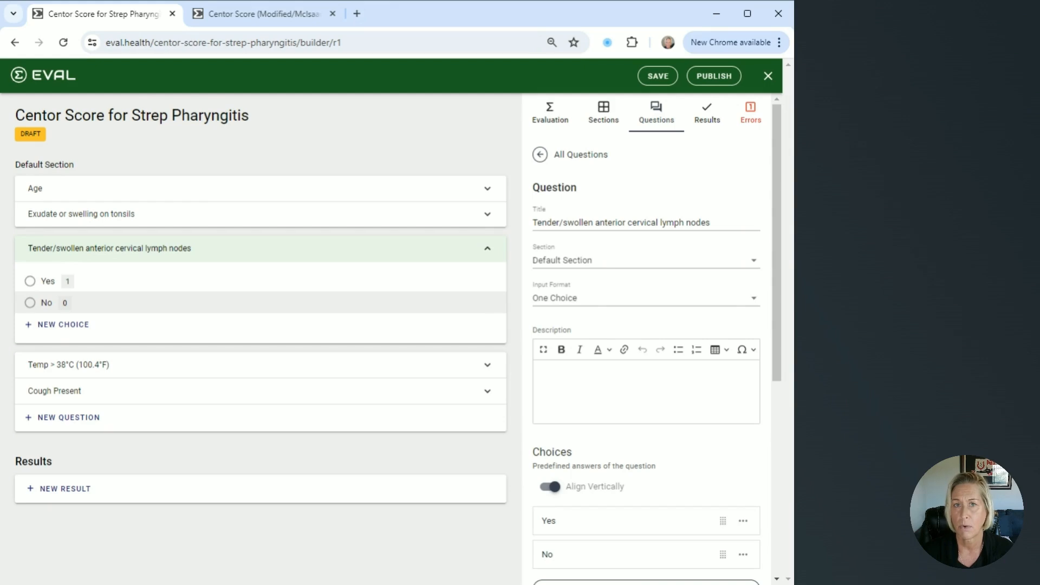
{"action": "left_click", "coordinate": [545, 119]}
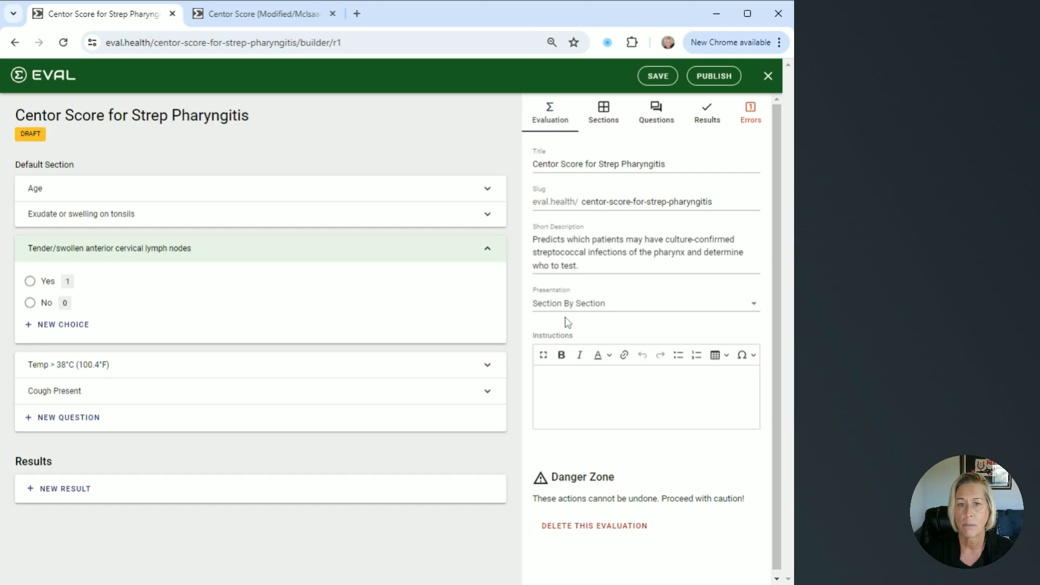
{"action": "left_click", "coordinate": [475, 252]}
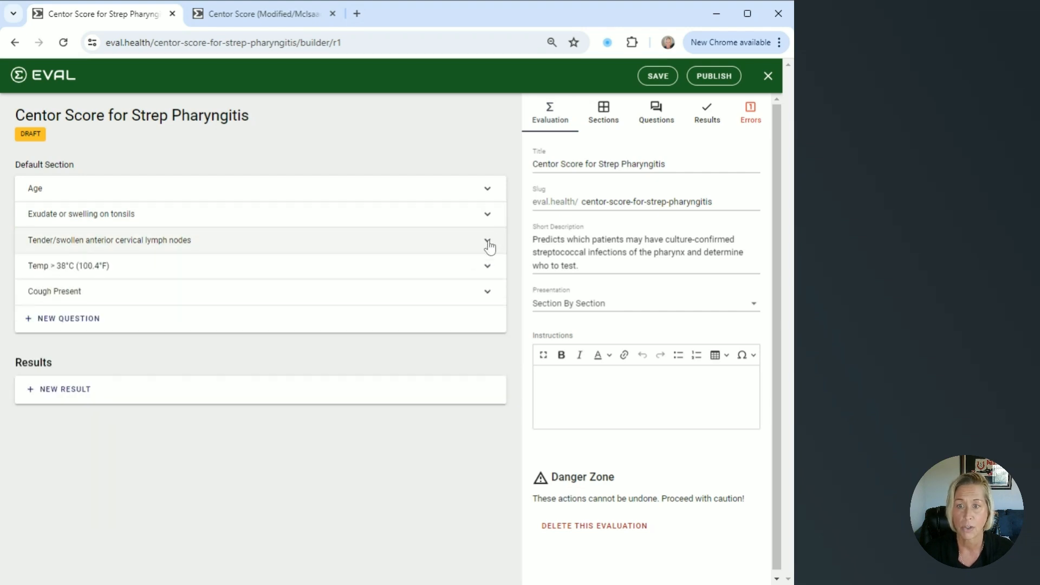
{"action": "left_click", "coordinate": [491, 240]}
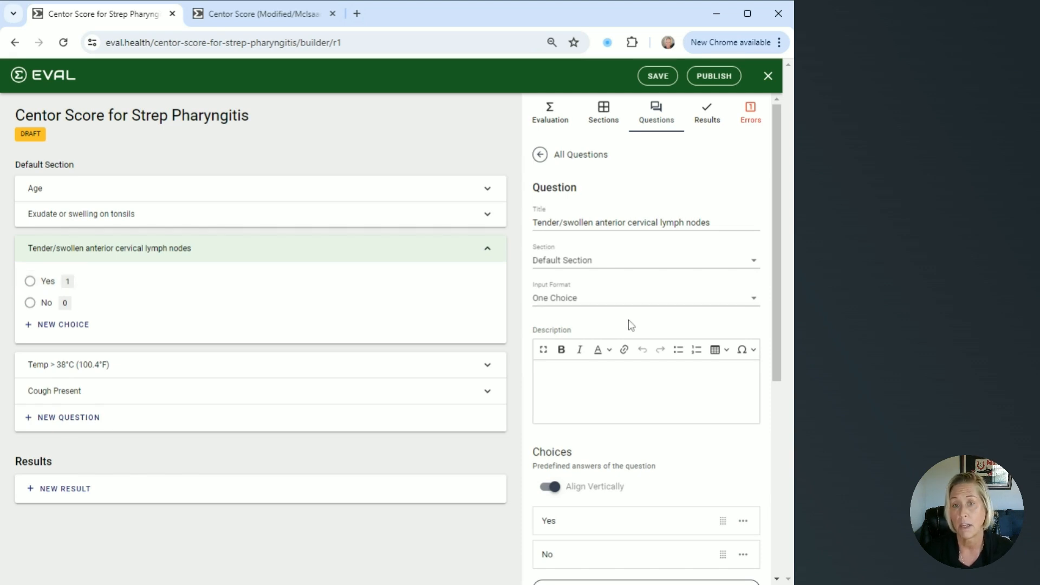
{"action": "scroll", "coordinate": [628, 323], "scroll_direction": "down", "scroll_amount": 3}
{"action": "scroll", "coordinate": [628, 324], "scroll_direction": "down", "scroll_amount": 3}
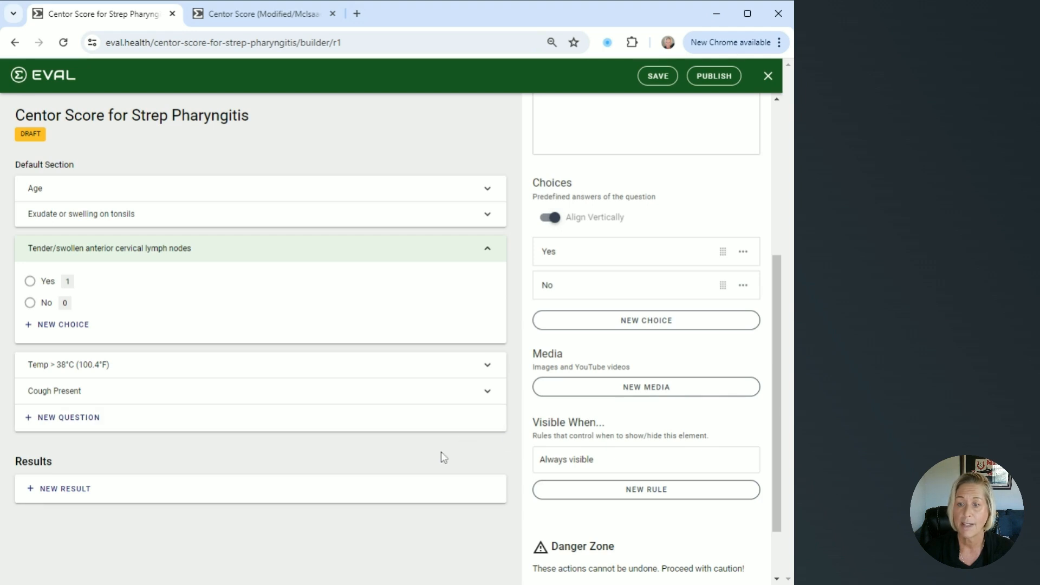
{"action": "left_click", "coordinate": [484, 250]}
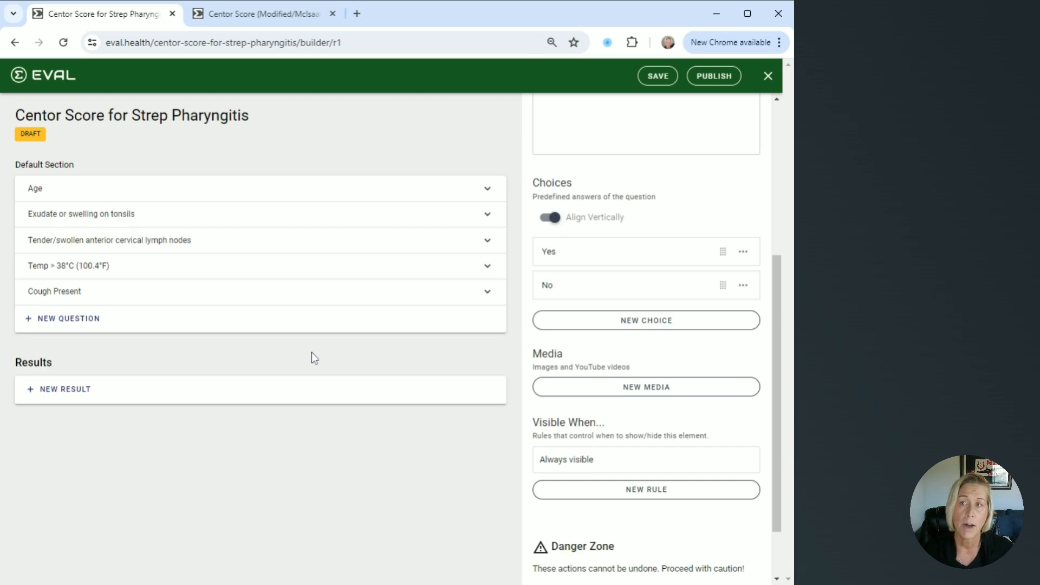
Examine the formula, unit of measure, scenario tests and visibility rule of the "1-2.5% likelihood of strep" result in the Modified/McIsaac evaluation
{"action": "left_click", "coordinate": [259, 20]}
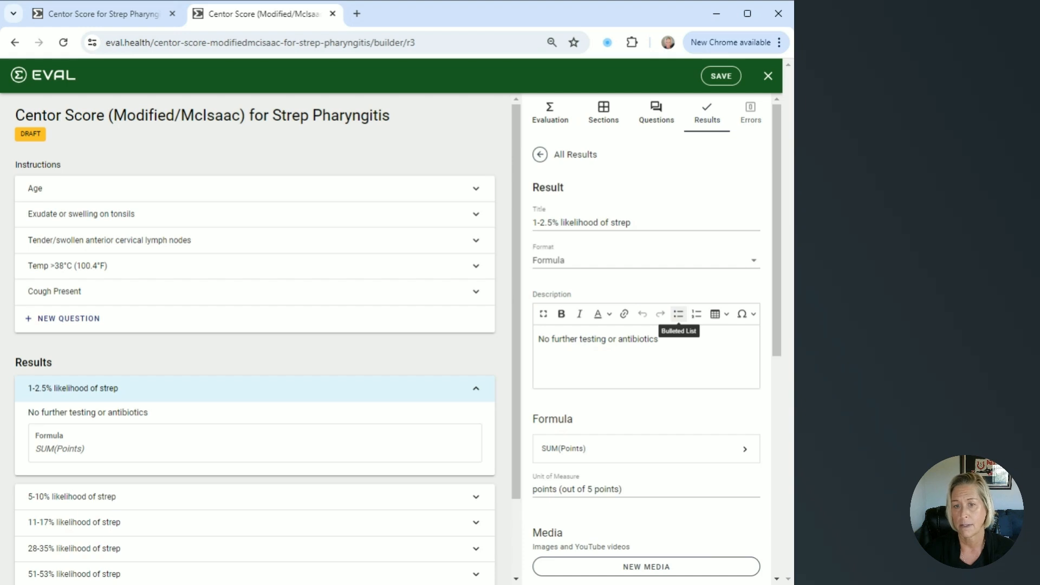
{"action": "scroll", "coordinate": [677, 315], "scroll_direction": "down", "scroll_amount": 1}
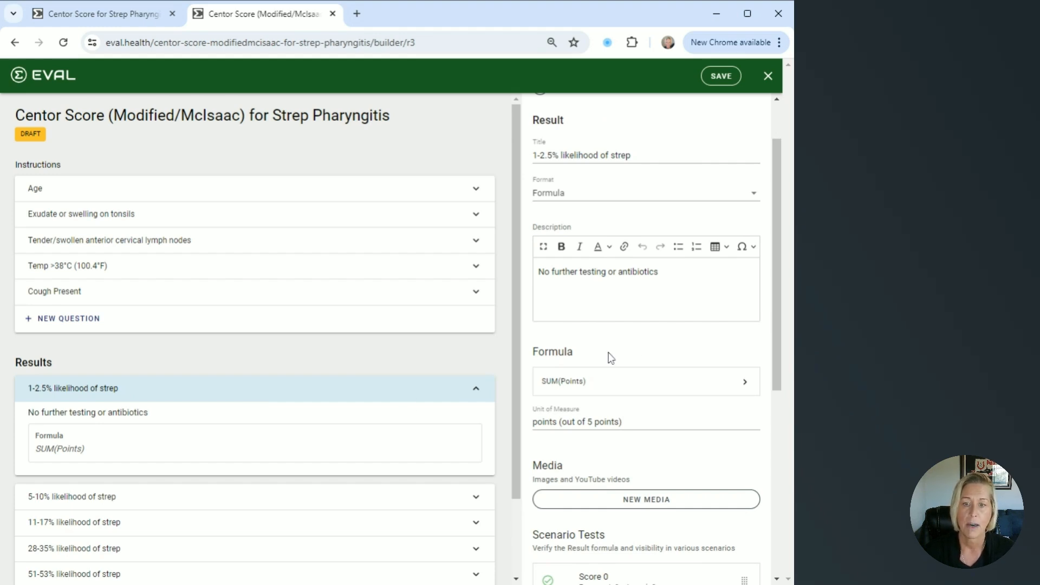
{"action": "scroll", "coordinate": [645, 350], "scroll_direction": "down", "scroll_amount": 1}
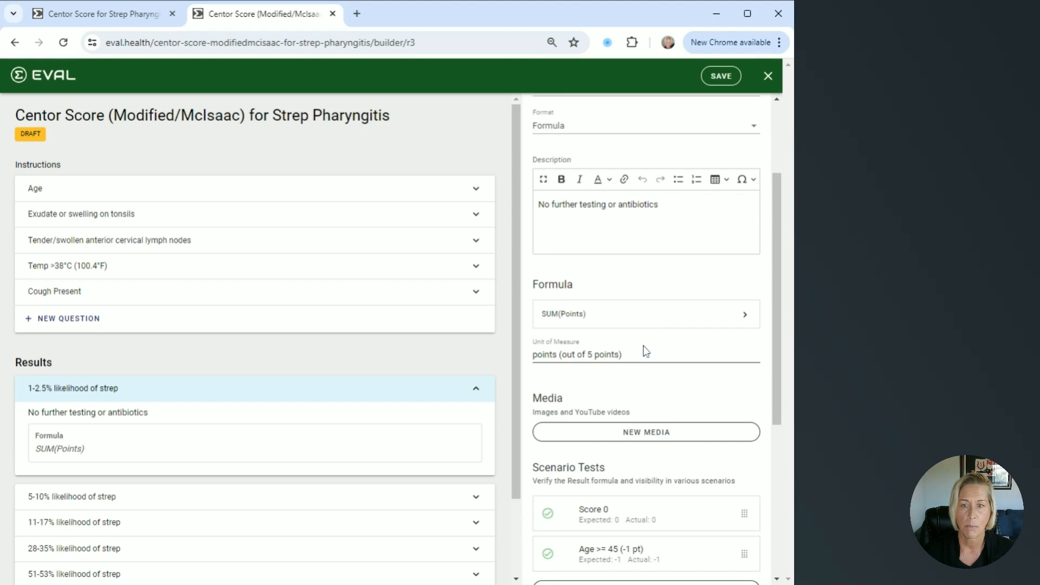
{"action": "scroll", "coordinate": [645, 350], "scroll_direction": "down", "scroll_amount": 1}
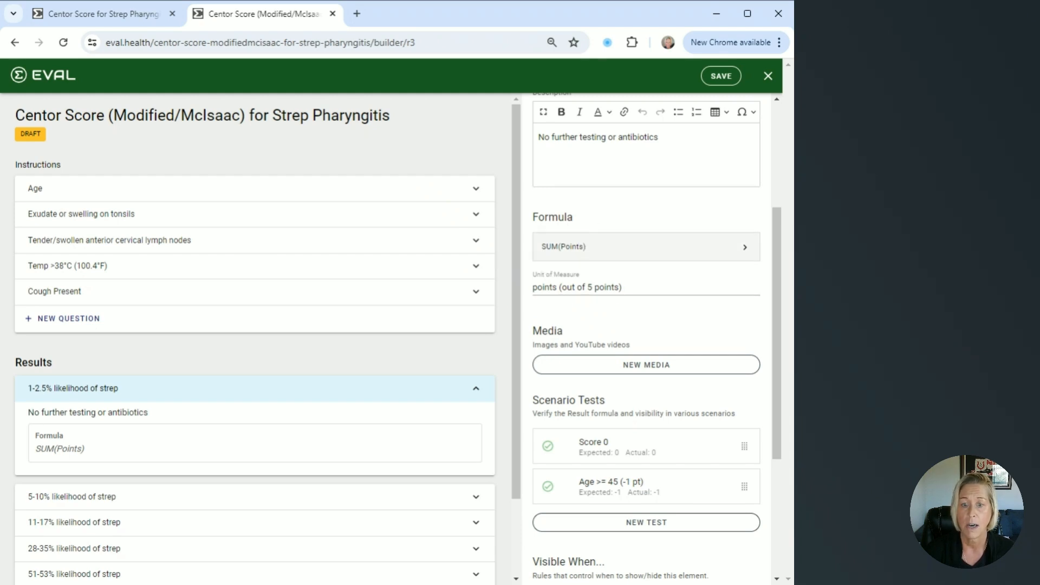
{"action": "scroll", "coordinate": [580, 239], "scroll_direction": "down", "scroll_amount": 4}
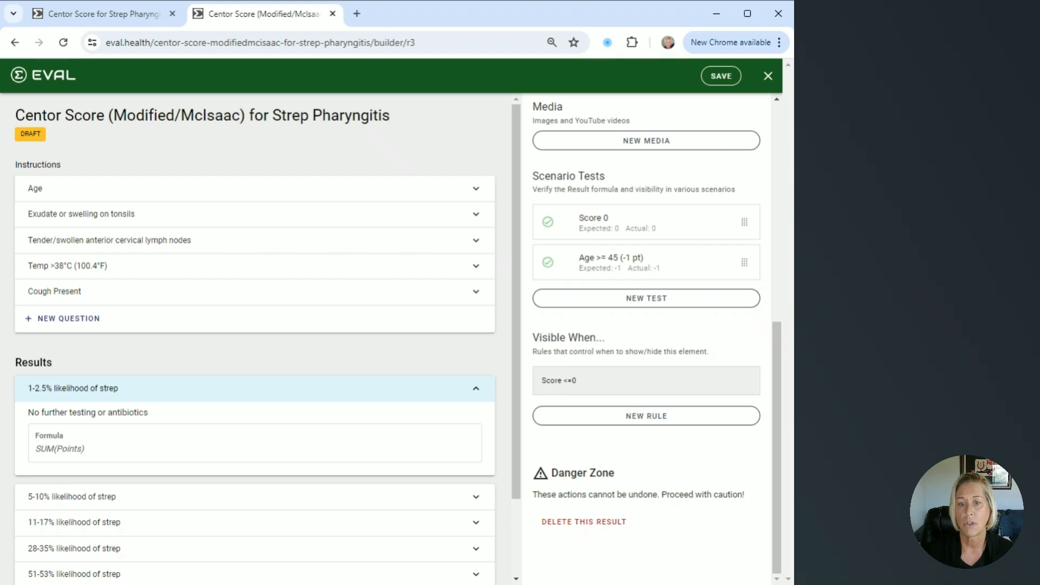
{"action": "scroll", "coordinate": [668, 368], "scroll_direction": "up", "scroll_amount": 1}
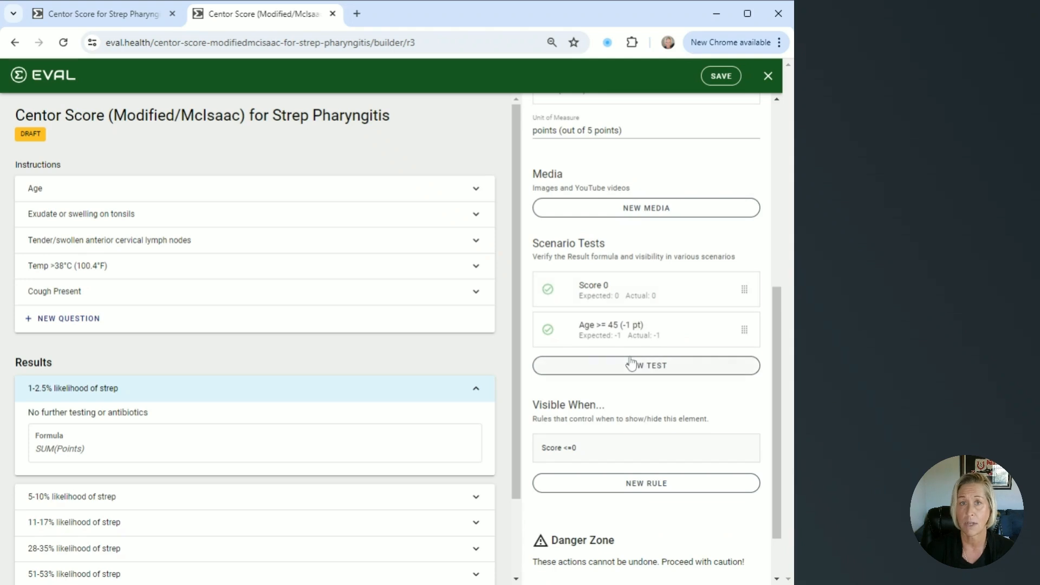
{"action": "scroll", "coordinate": [631, 363], "scroll_direction": "up", "scroll_amount": 3}
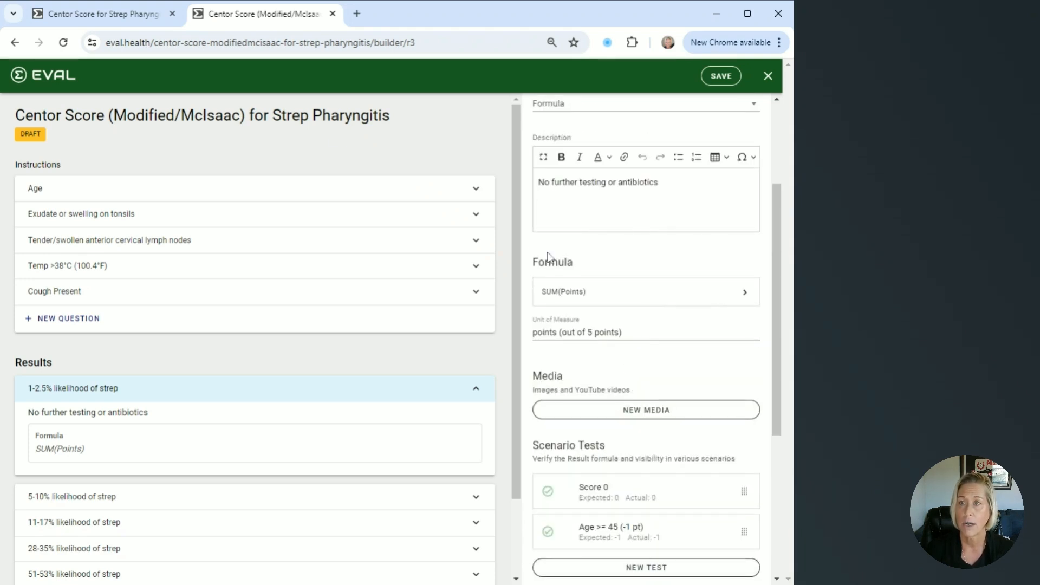
In the Centor Score for Strep Pharyngitis draft, add a Formula result titled "1-2.5% likelihood of strep" with the description "No further testing or antibiotics"
{"action": "left_click", "coordinate": [102, 17]}
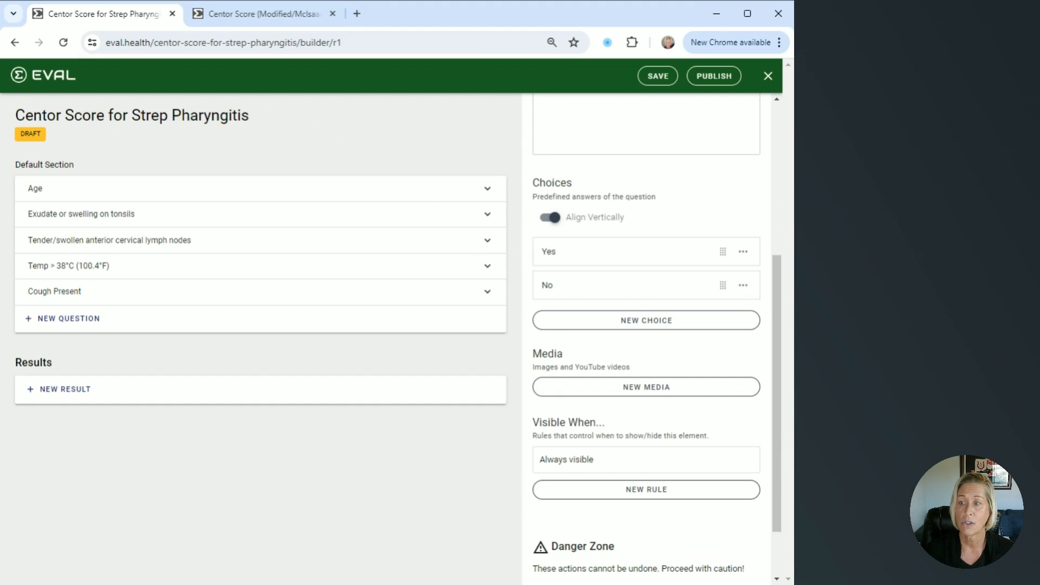
{"action": "left_click", "coordinate": [66, 392]}
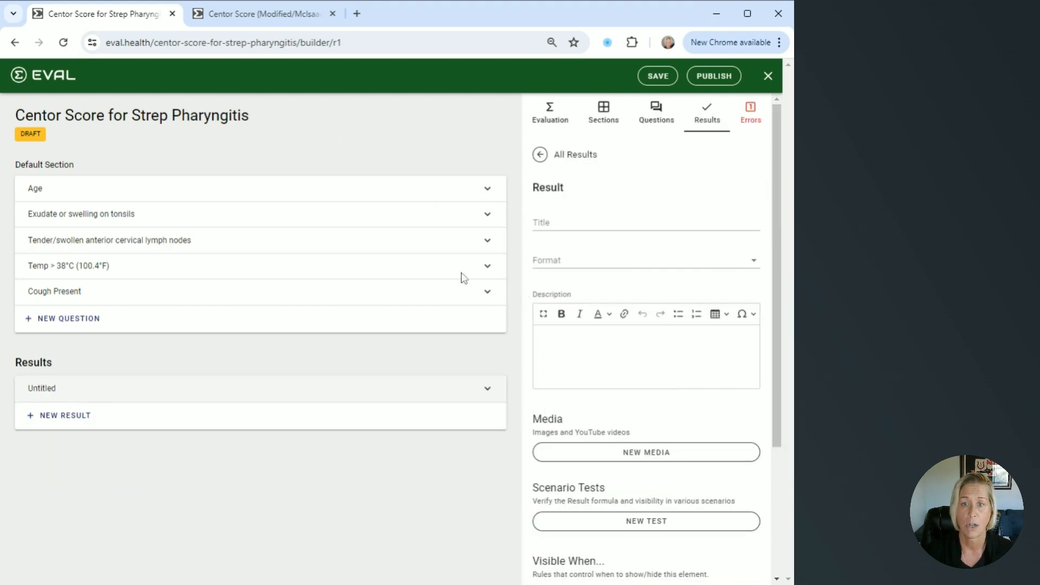
{"action": "left_click", "coordinate": [612, 224]}
{"action": "type", "text": "1-2.5% likelihood of strep"}
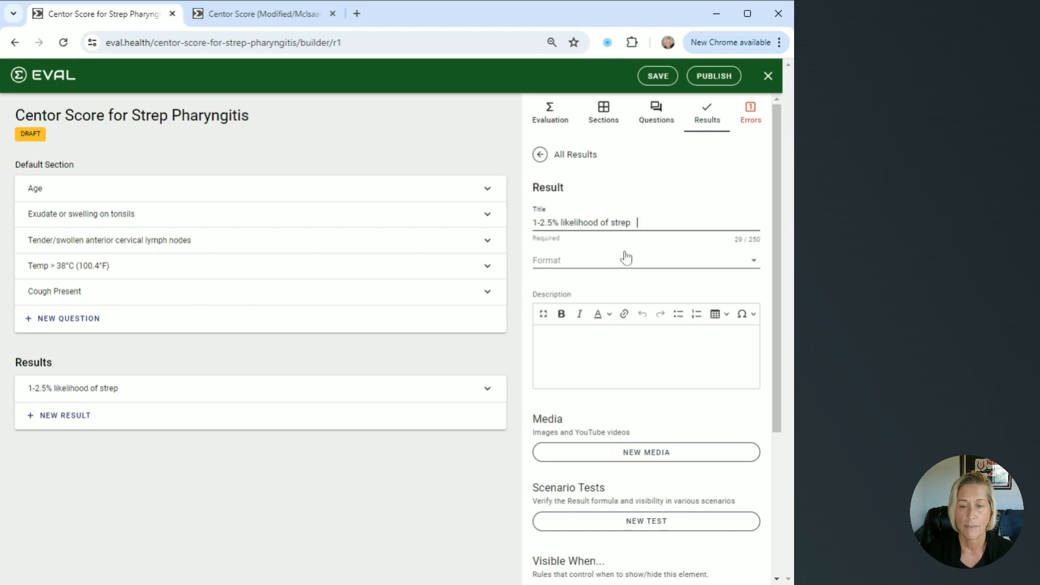
{"action": "left_click", "coordinate": [620, 268]}
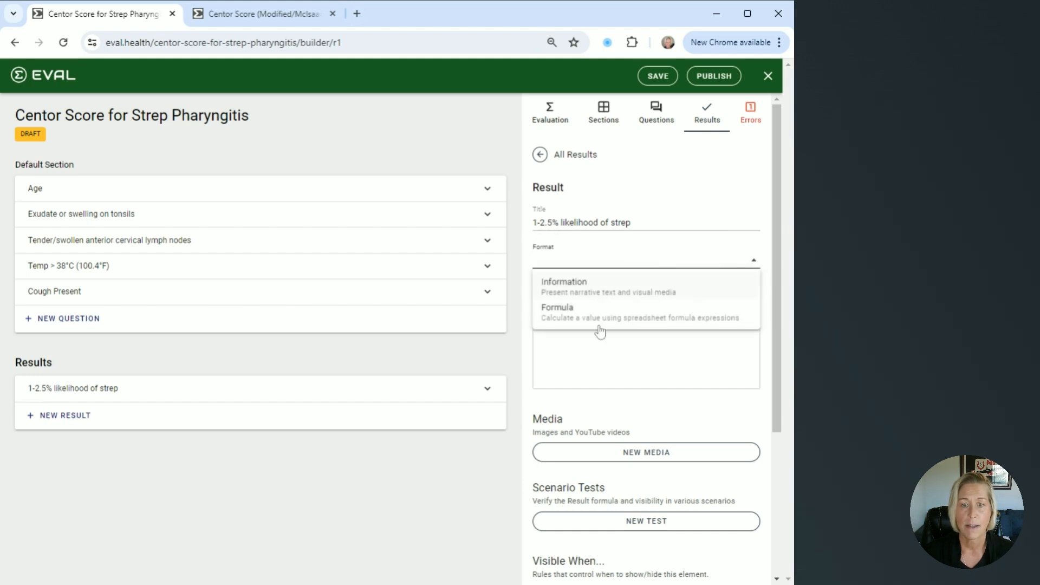
{"action": "left_click", "coordinate": [600, 320]}
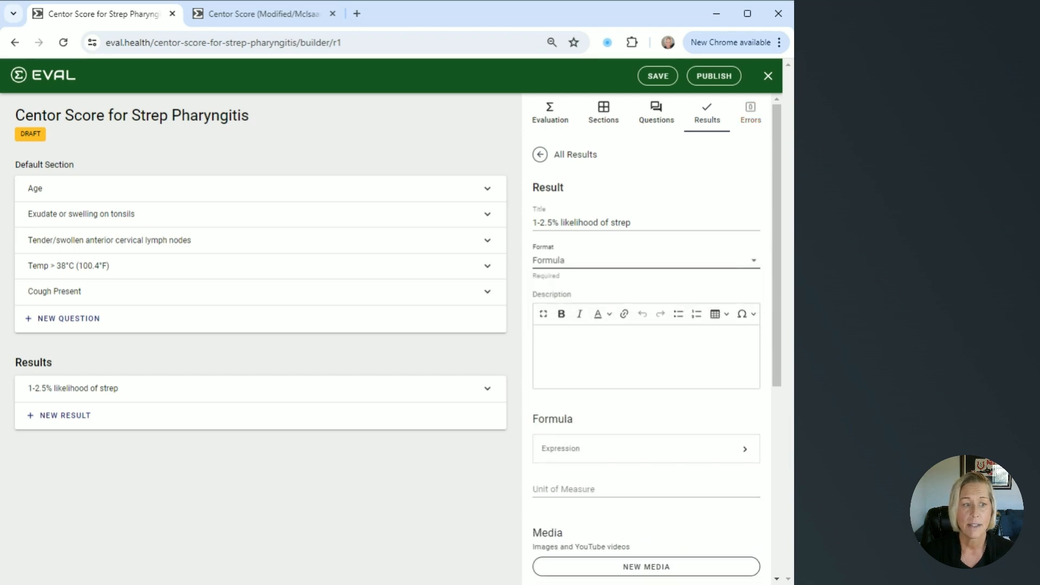
{"action": "left_click", "coordinate": [561, 350]}
{"action": "type", "text": "No further testing or antibiotics."}
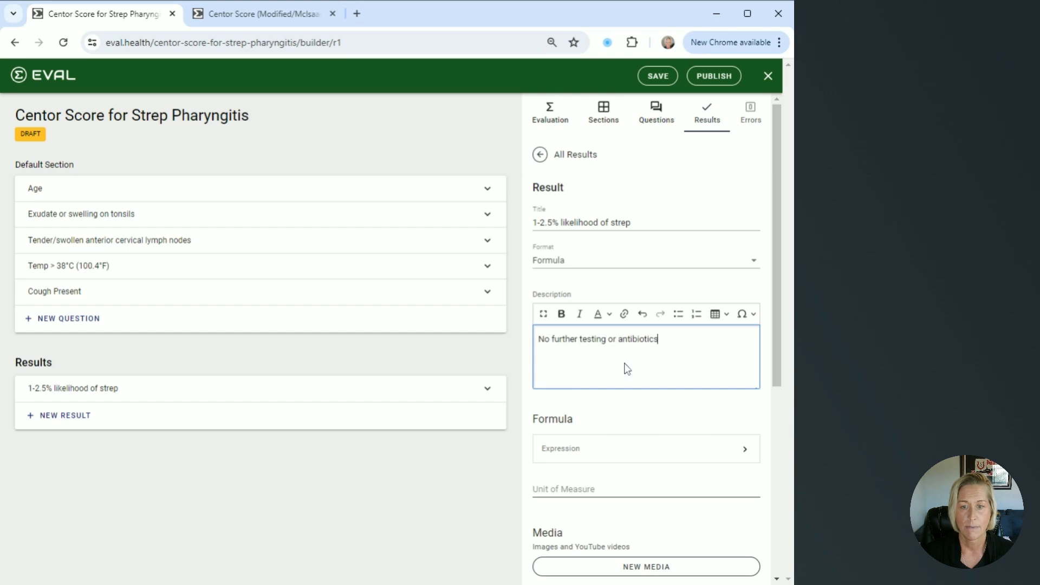
In the formula of the "1-2.5% likelihood of strep" result, add a keyword named "Points" with Default Section as its source
{"action": "scroll", "coordinate": [644, 364], "scroll_direction": "down", "scroll_amount": 4}
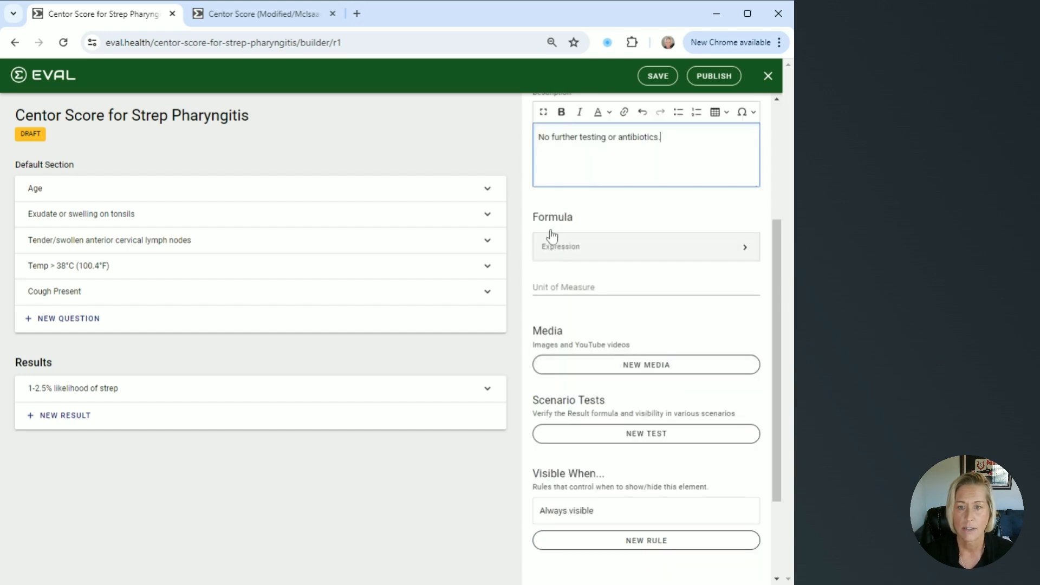
{"action": "left_click", "coordinate": [732, 259]}
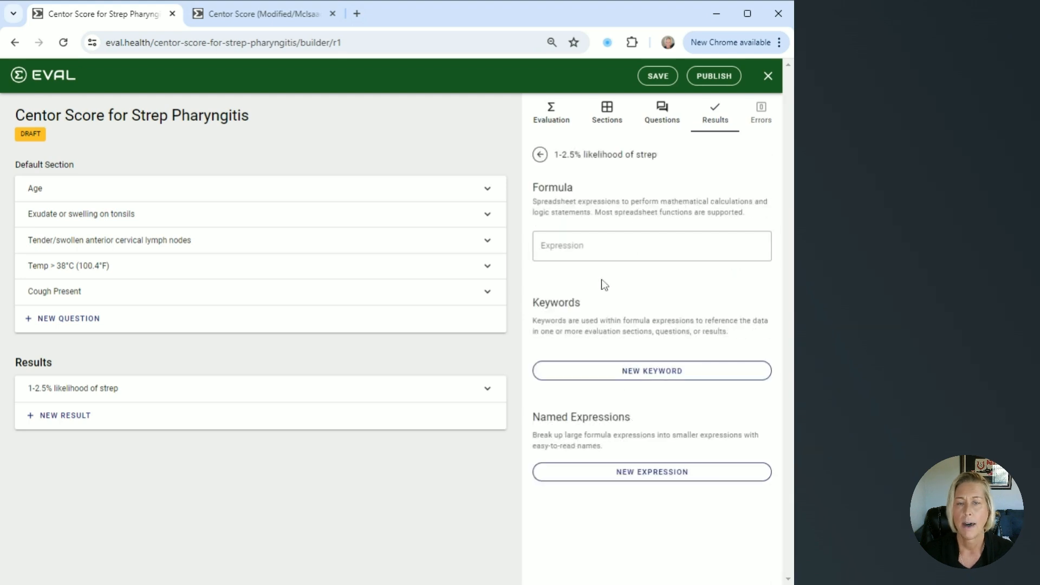
{"action": "left_click", "coordinate": [656, 372]}
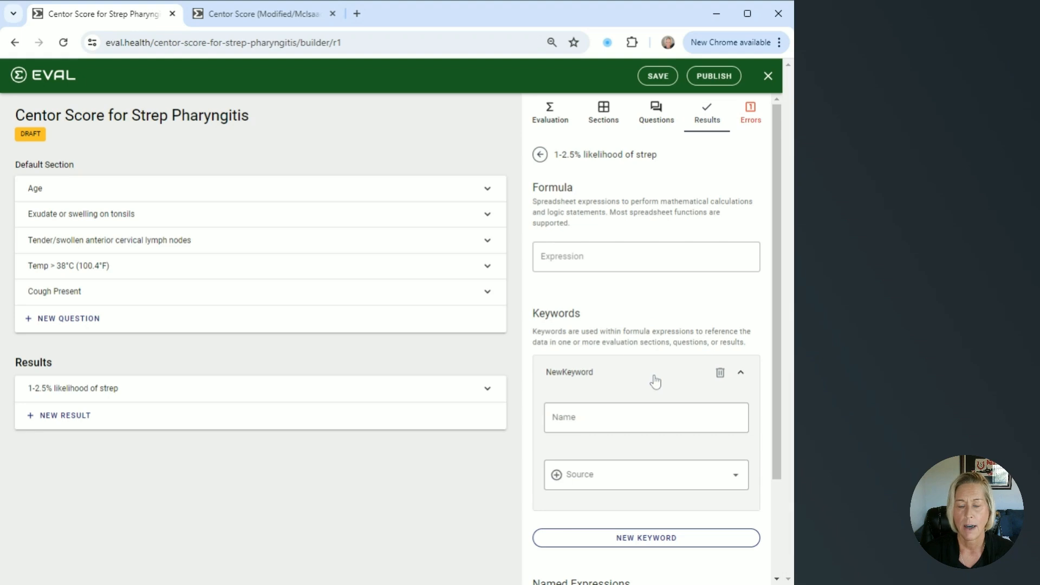
{"action": "scroll", "coordinate": [655, 382], "scroll_direction": "down", "scroll_amount": 1}
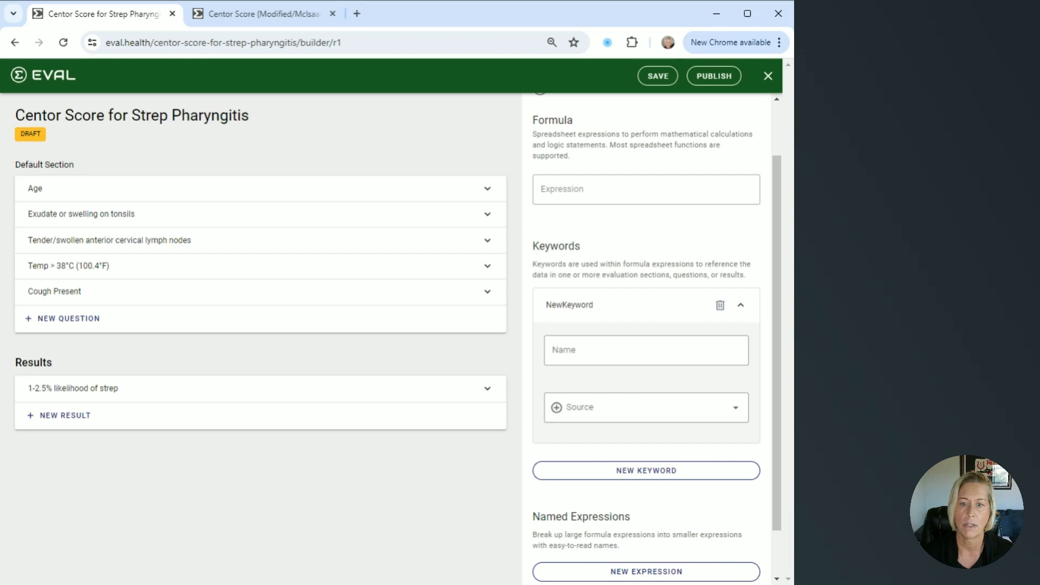
{"action": "left_click", "coordinate": [739, 416]}
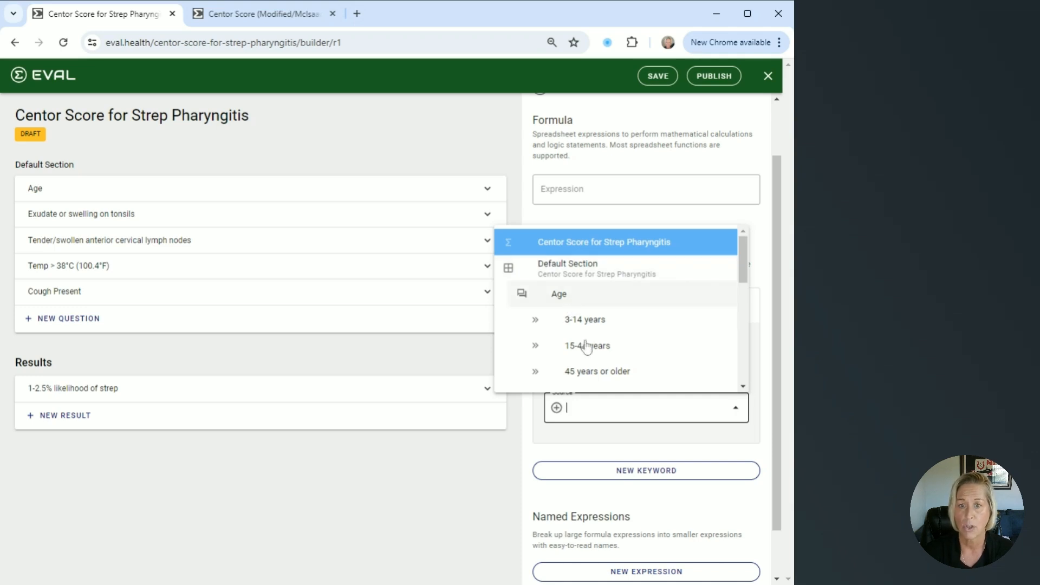
{"action": "scroll", "coordinate": [588, 352], "scroll_direction": "down", "scroll_amount": 4}
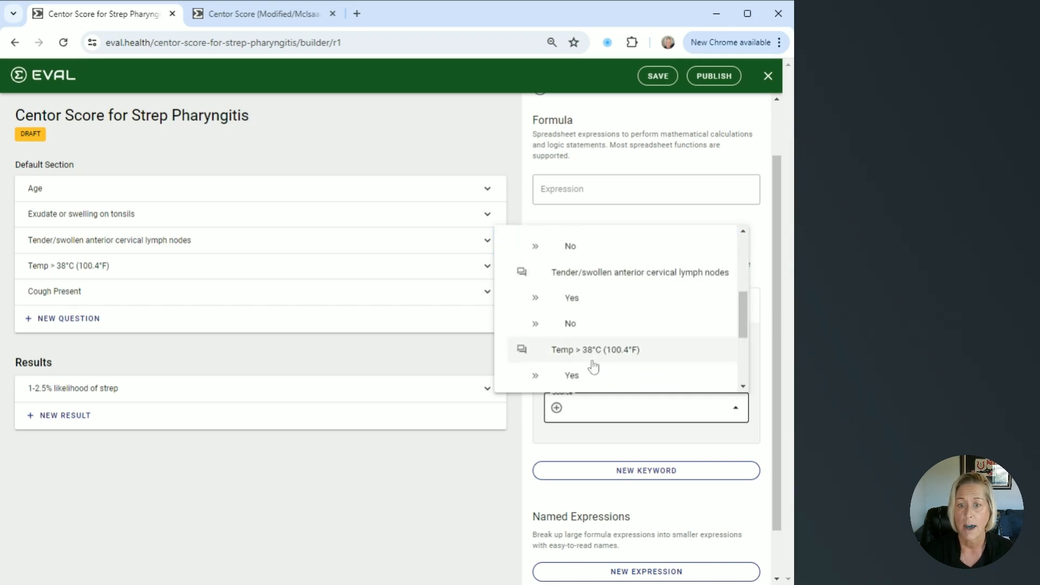
{"action": "scroll", "coordinate": [593, 367], "scroll_direction": "down", "scroll_amount": 3}
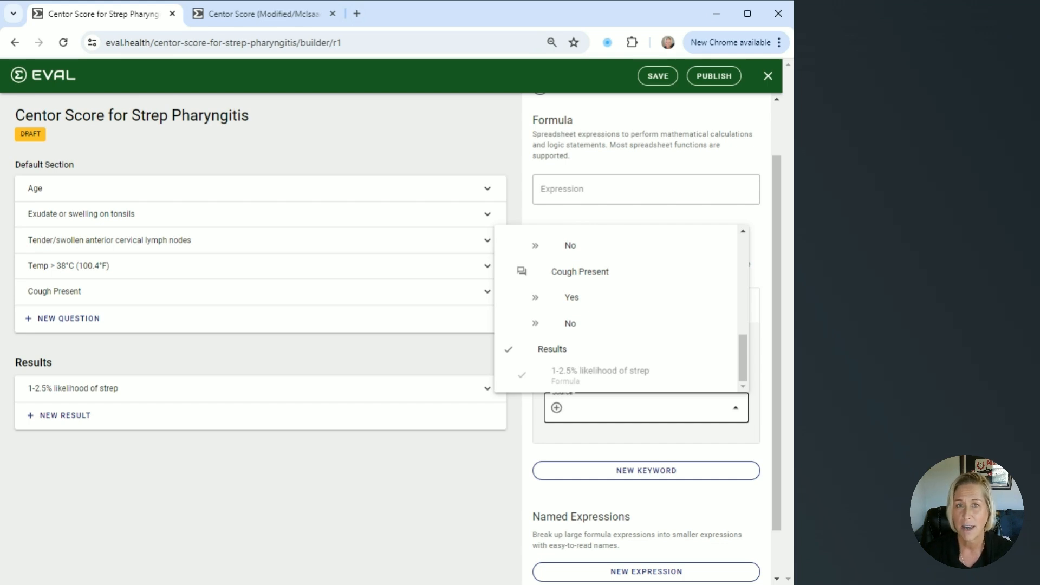
{"action": "scroll", "coordinate": [620, 378], "scroll_direction": "up", "scroll_amount": 10}
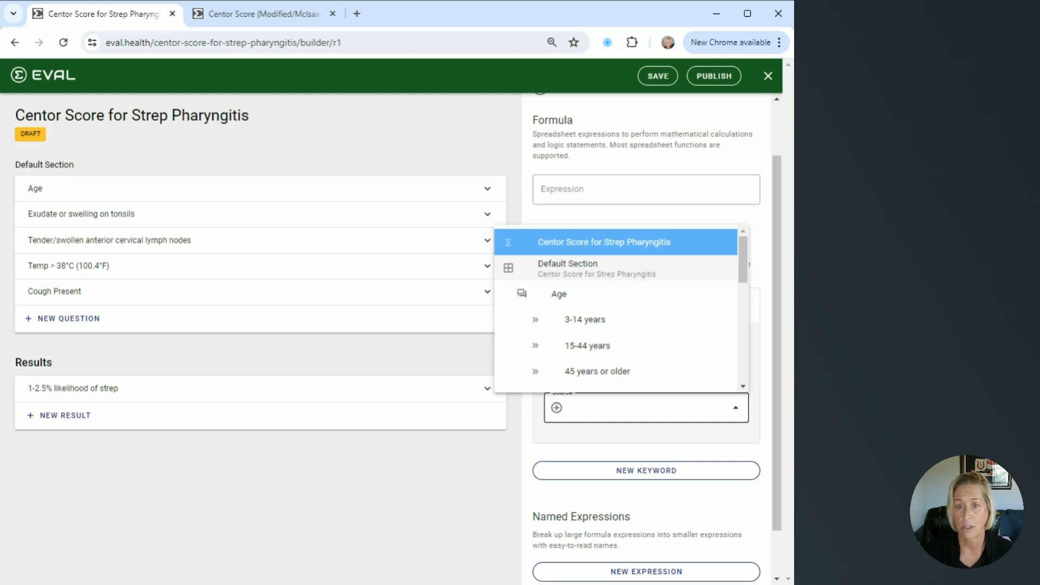
{"action": "left_click", "coordinate": [629, 271]}
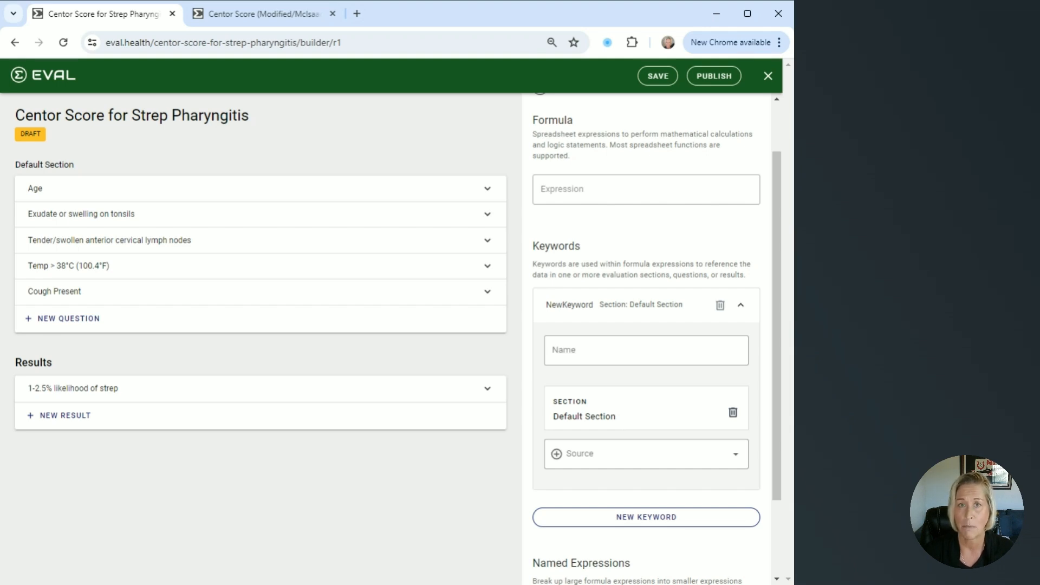
{"action": "scroll", "coordinate": [622, 426], "scroll_direction": "up", "scroll_amount": 2}
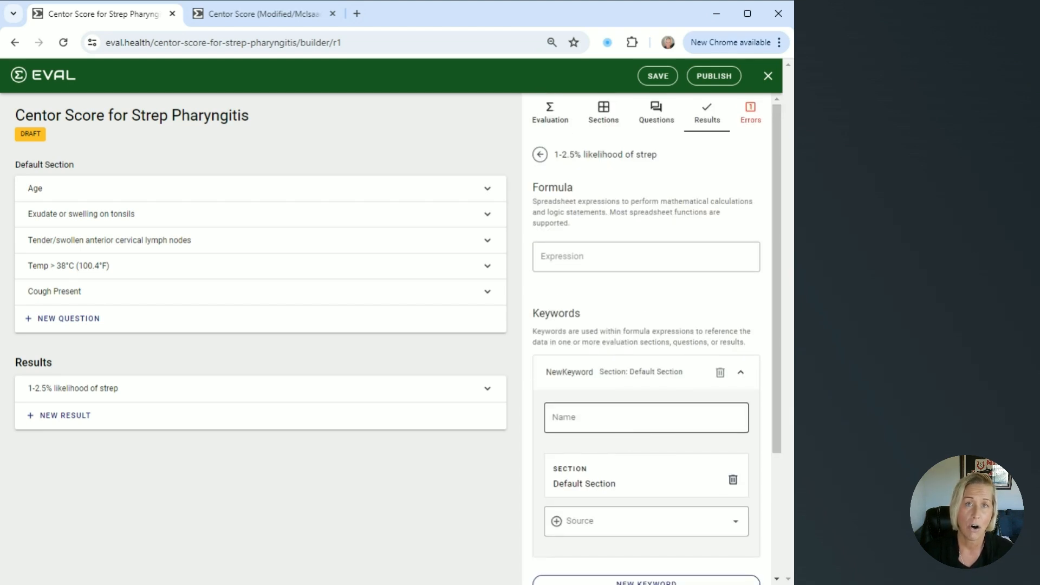
{"action": "left_click", "coordinate": [623, 423]}
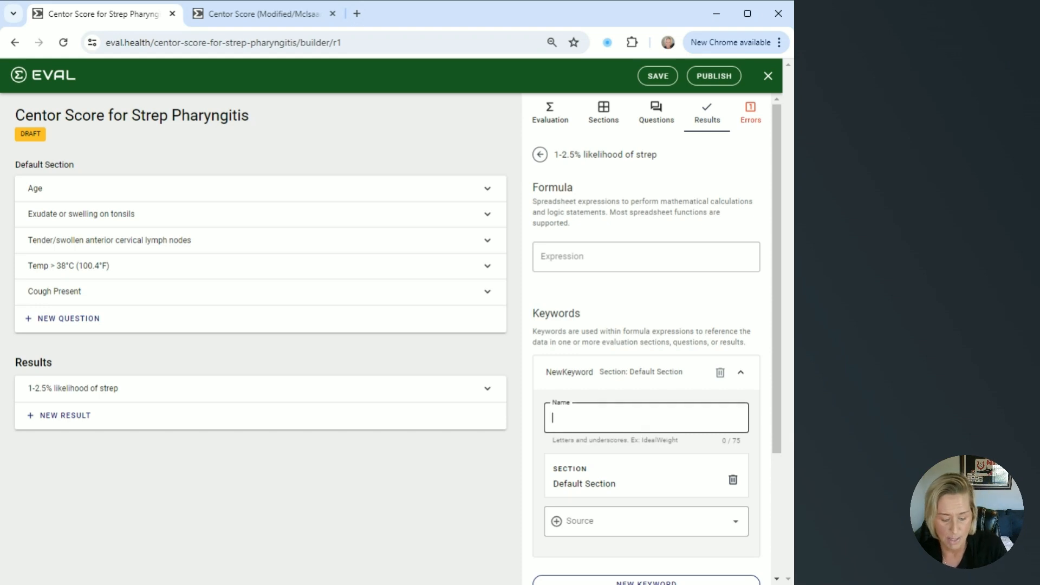
{"action": "type", "text": "Points"}
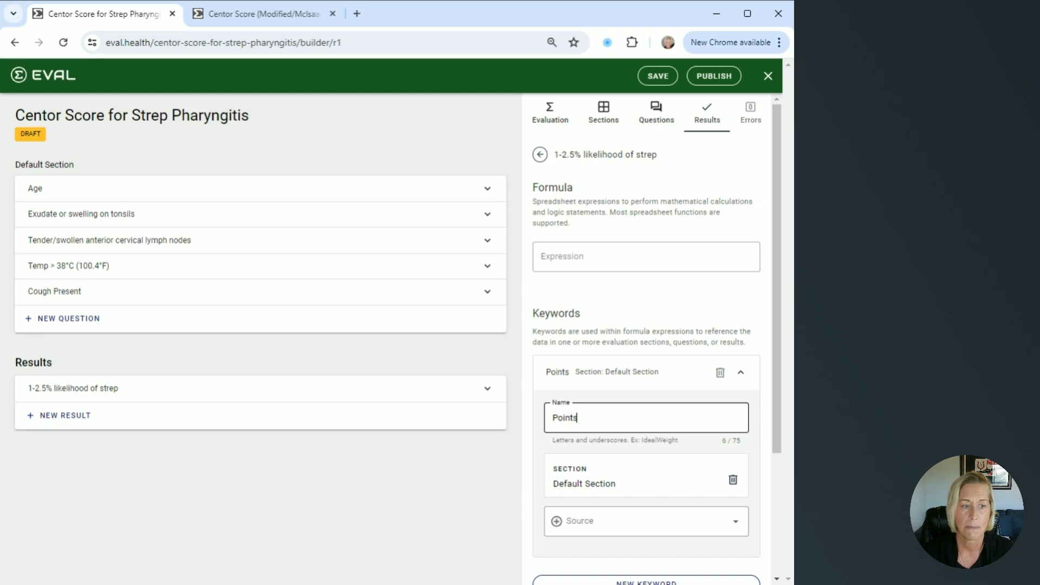
Set the result's formula expression to SUM(Points) and return to the result's settings
{"action": "left_click", "coordinate": [649, 256]}
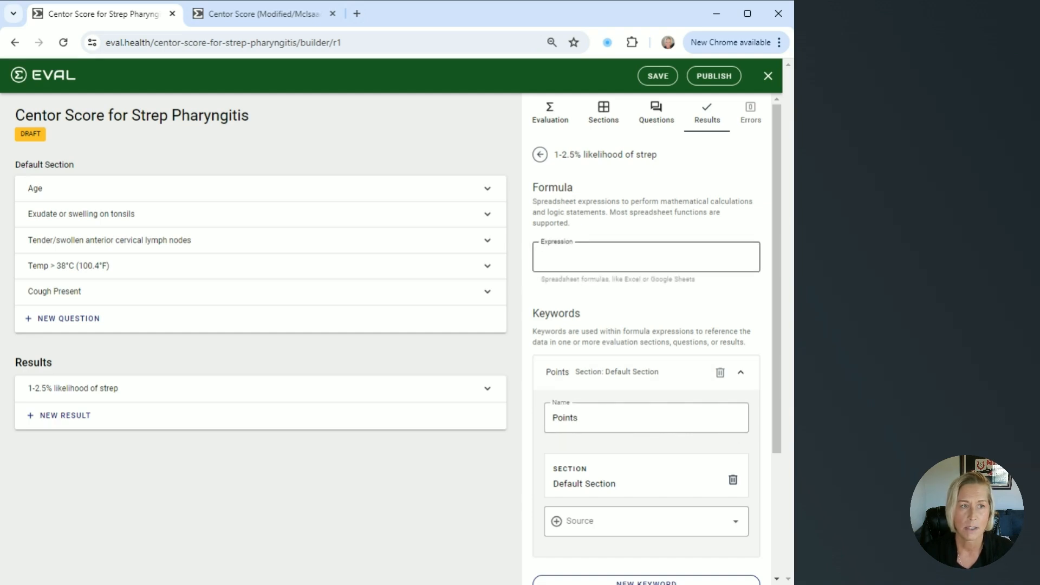
{"action": "left_click", "coordinate": [646, 295]}
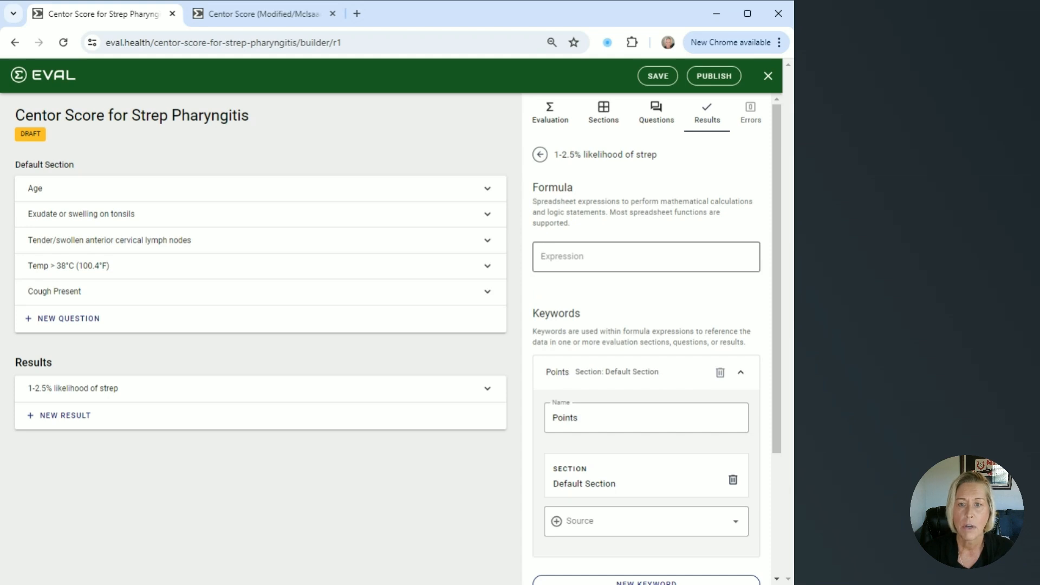
{"action": "left_click", "coordinate": [571, 261]}
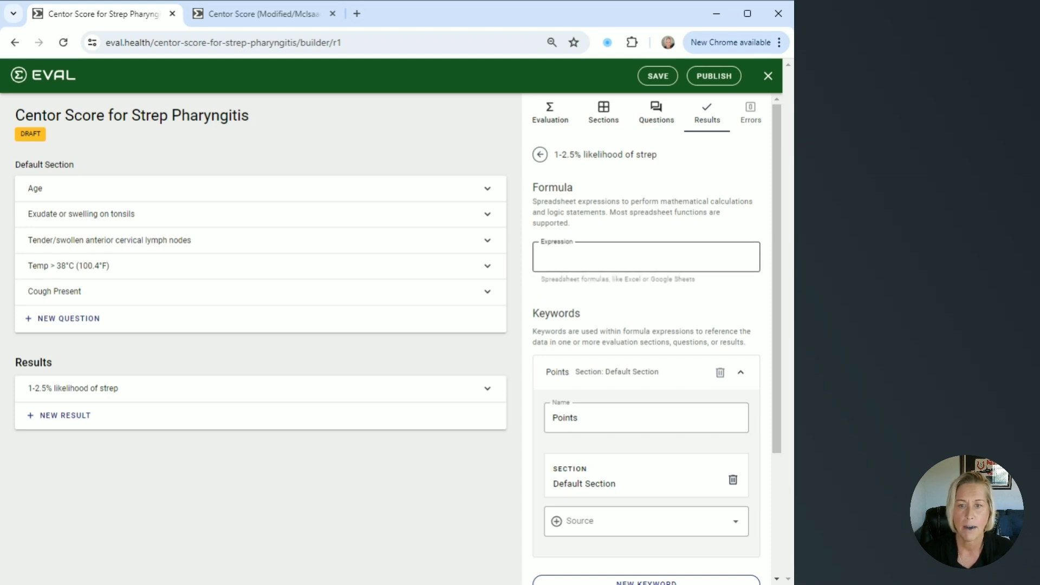
{"action": "type", "text": "SUM(Points)"}
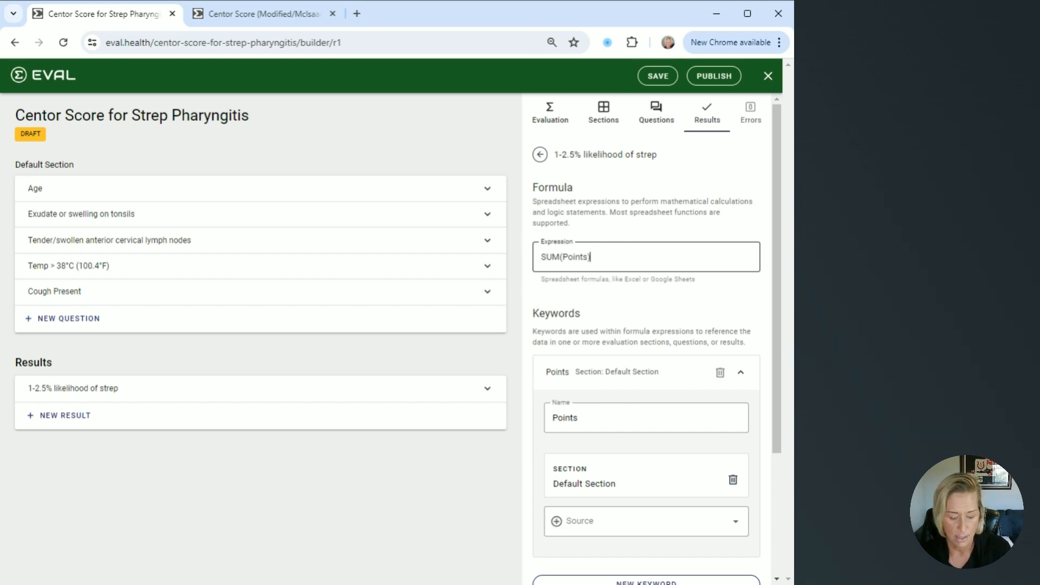
{"action": "type", "text": ")"}
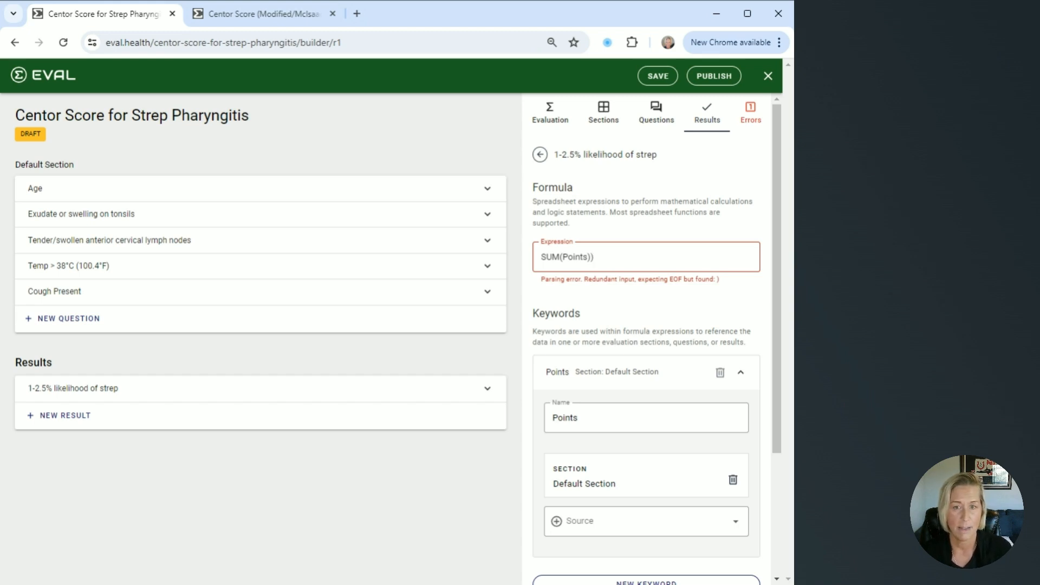
{"action": "key", "text": "BackSpace"}
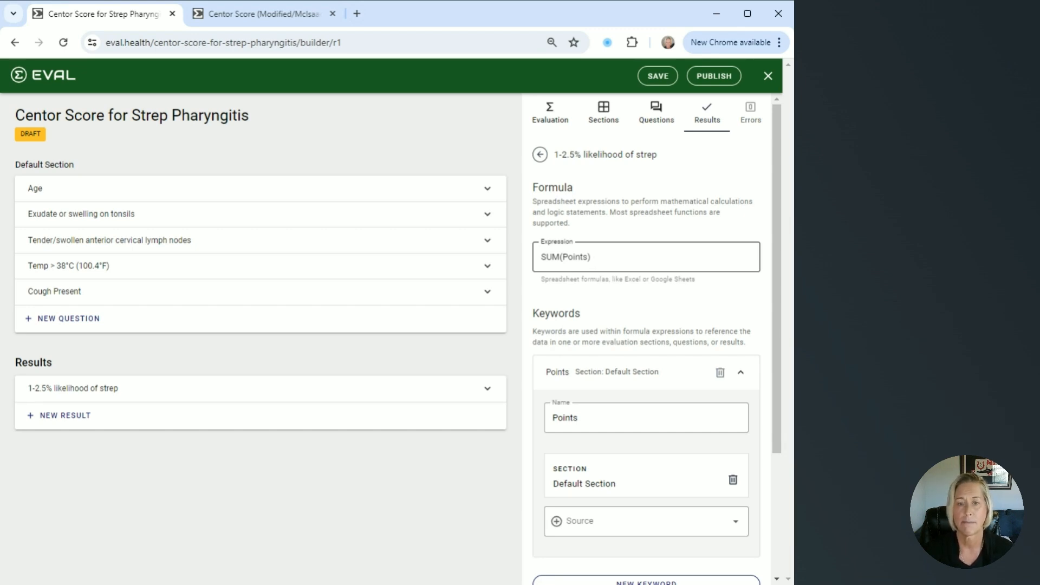
{"action": "scroll", "coordinate": [646, 335], "scroll_direction": "down", "scroll_amount": 3}
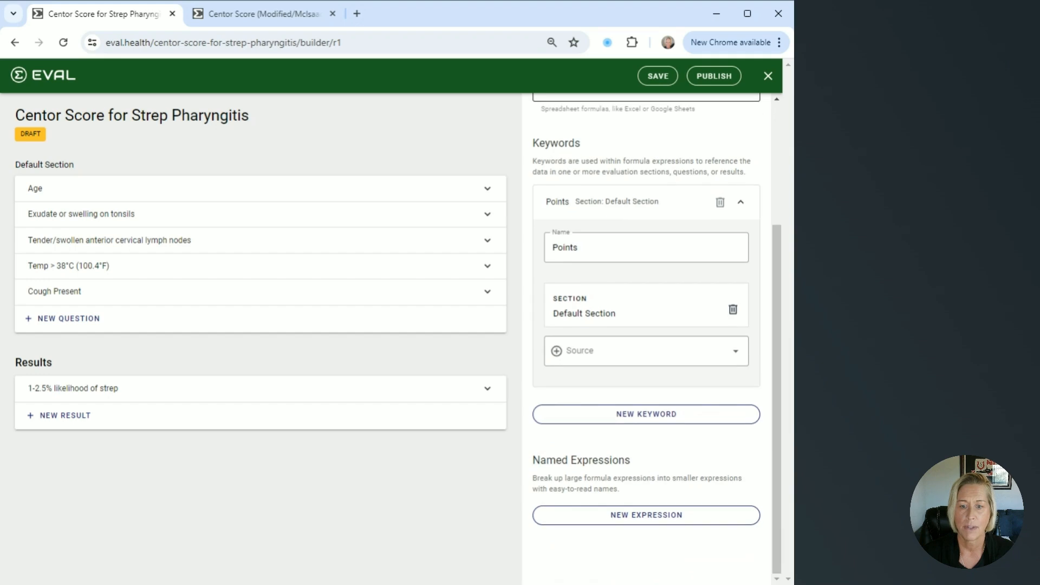
{"action": "scroll", "coordinate": [646, 260], "scroll_direction": "up", "scroll_amount": 3}
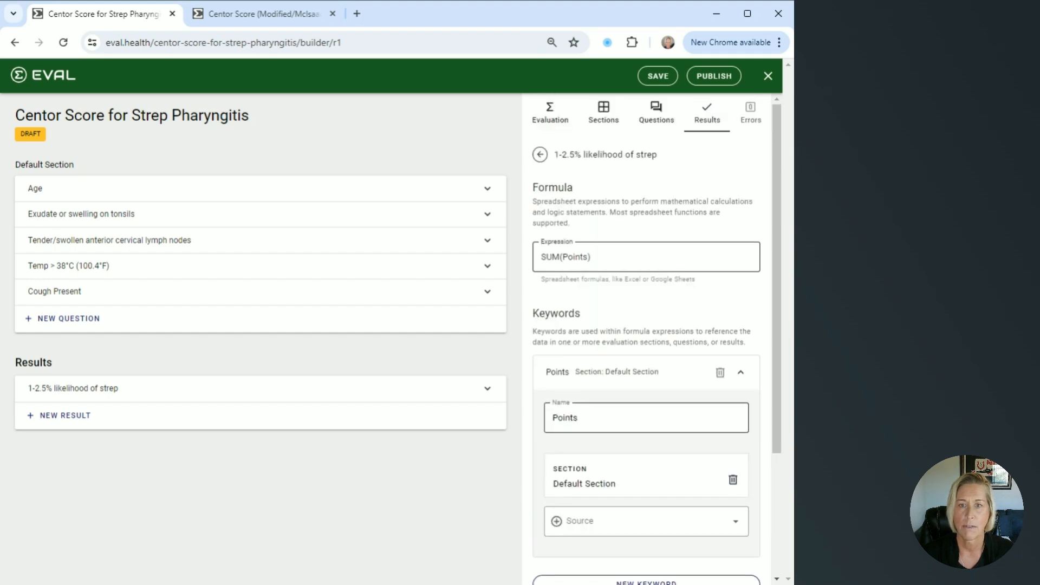
{"action": "left_click", "coordinate": [538, 155]}
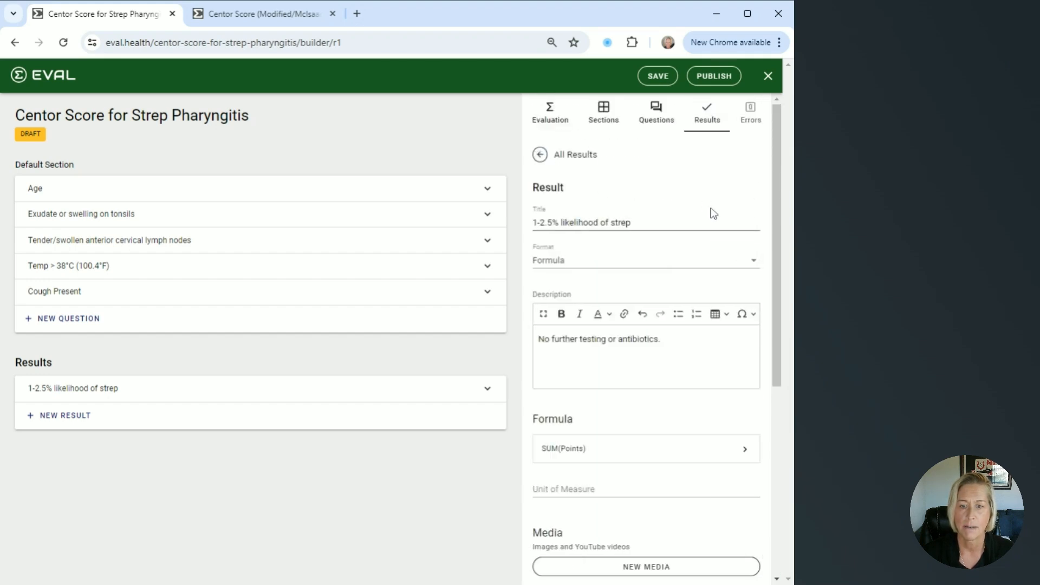
Set the result's unit of measure to "points (out of 5 points)"
{"action": "scroll", "coordinate": [713, 213], "scroll_direction": "down", "scroll_amount": 2}
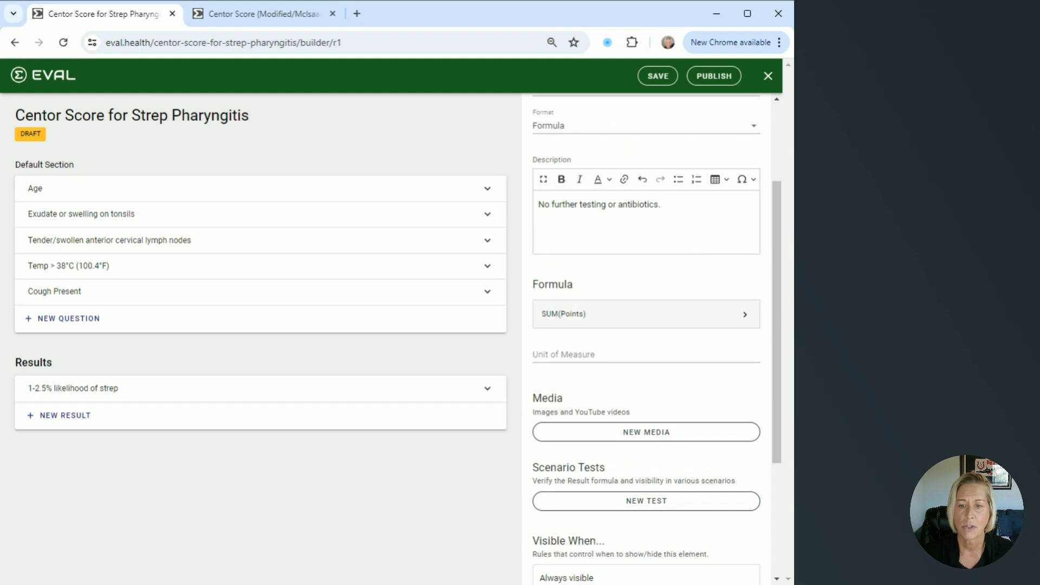
{"action": "left_click", "coordinate": [646, 355]}
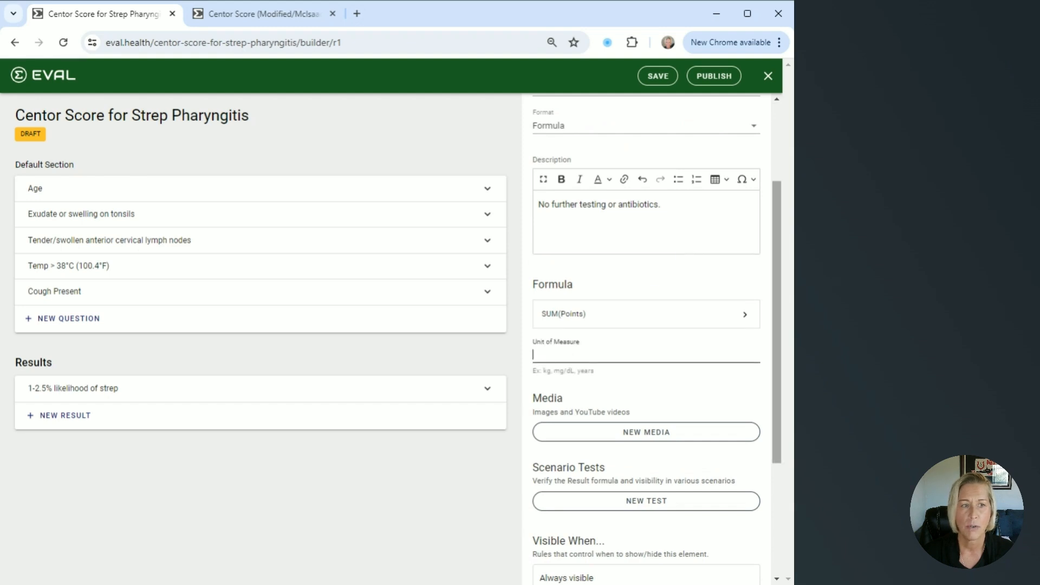
{"action": "left_click", "coordinate": [646, 354]}
{"action": "type", "text": "points (out of 5 points)"}
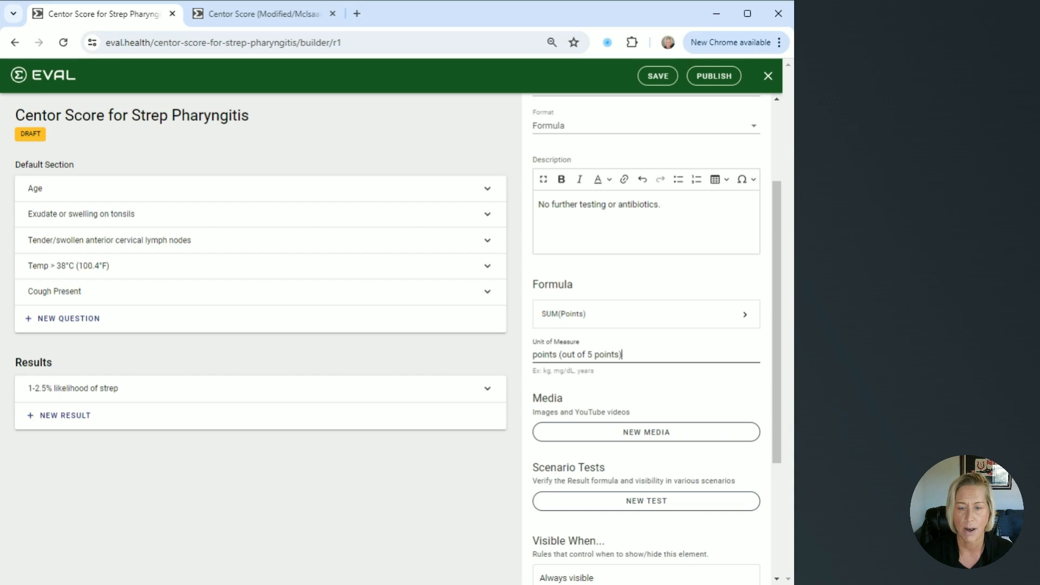
Start a formula-based visibility rule for the "1-2.5% likelihood of strep" result, with a keyword "Points" sourced from Default Section
{"action": "scroll", "coordinate": [646, 335], "scroll_direction": "down", "scroll_amount": 3}
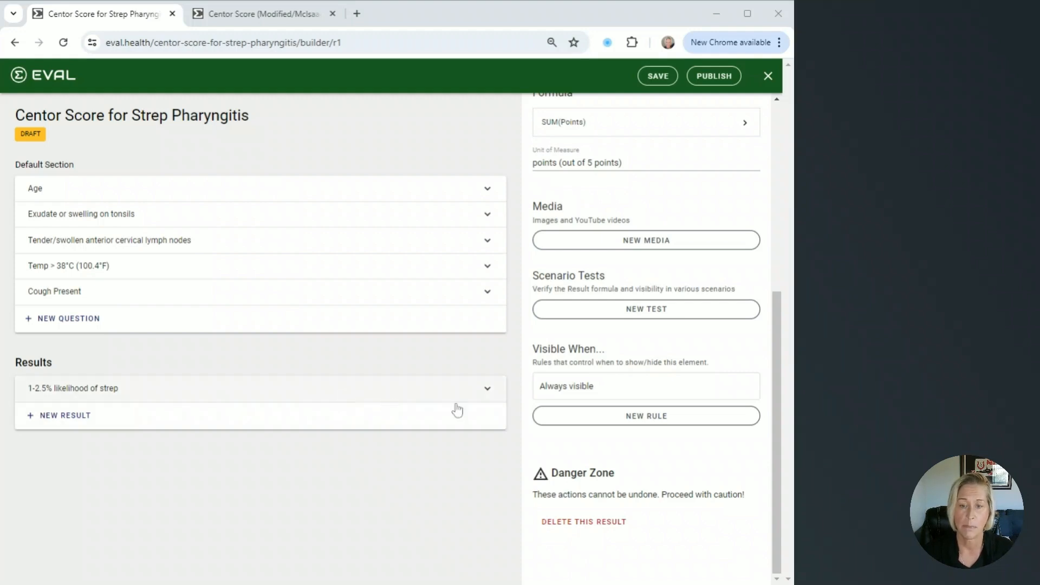
{"action": "left_click", "coordinate": [656, 418]}
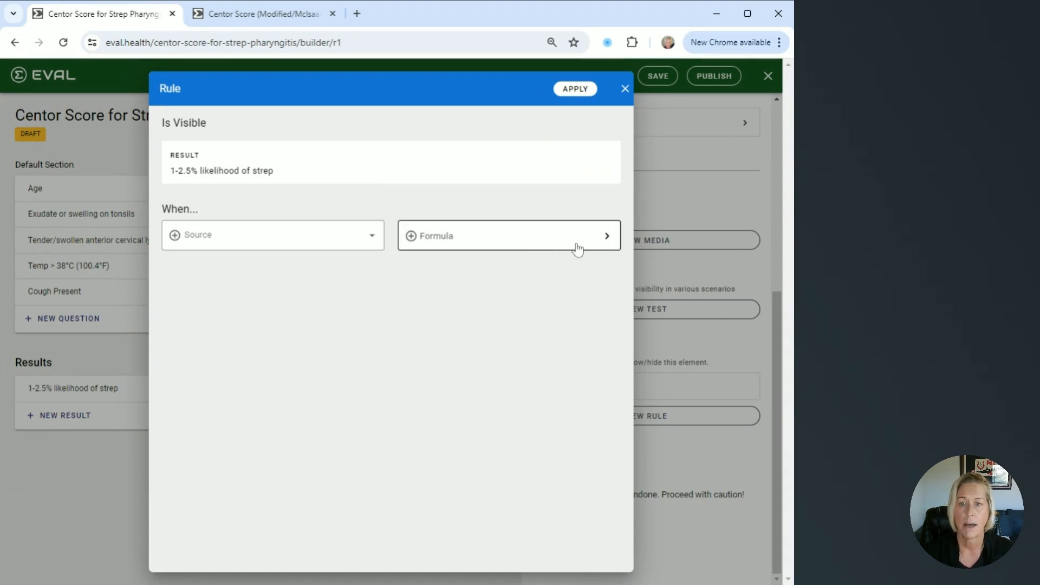
{"action": "left_click", "coordinate": [607, 236]}
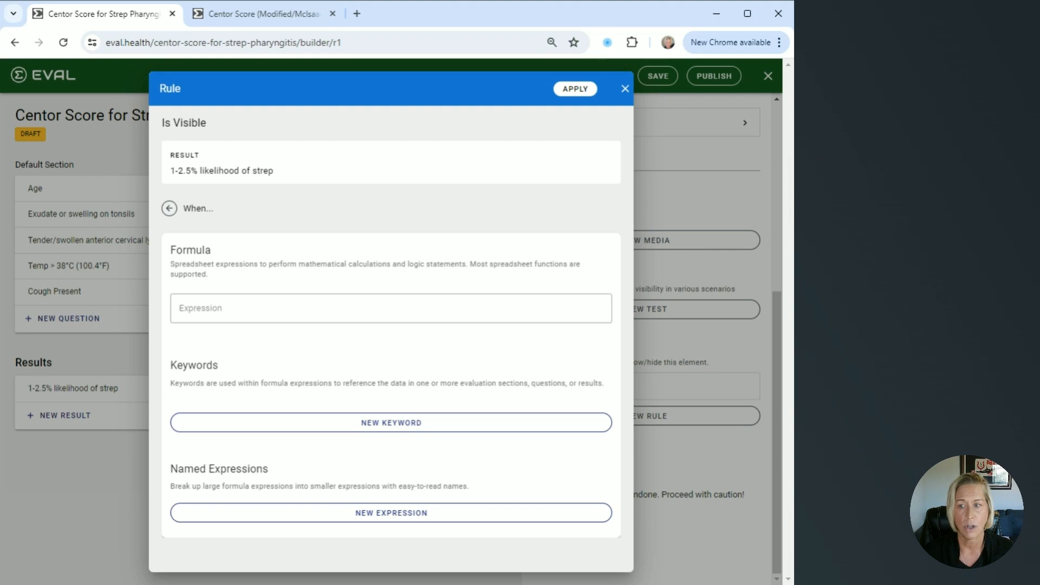
{"action": "left_click", "coordinate": [388, 423]}
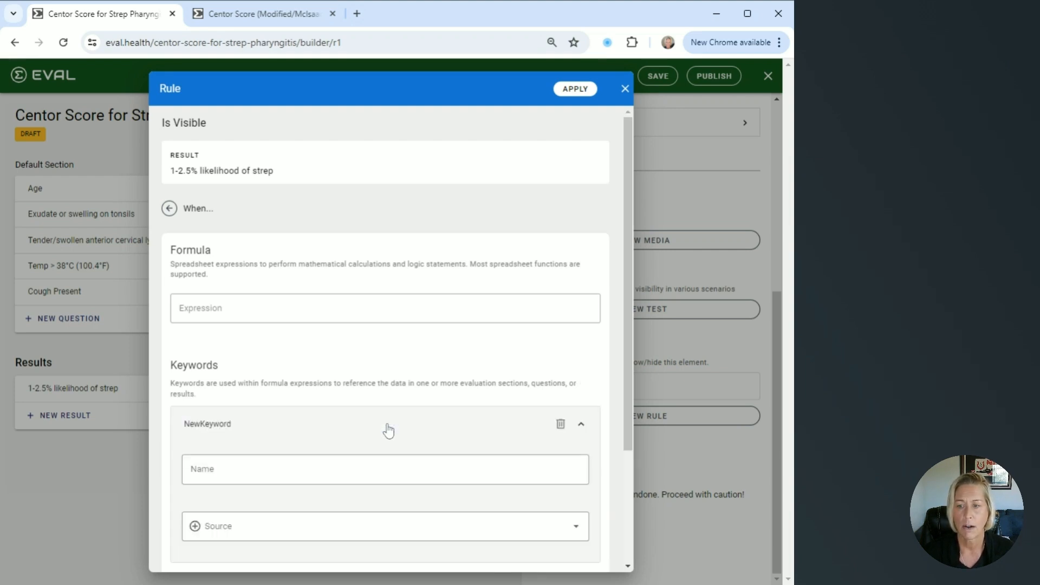
{"action": "scroll", "coordinate": [389, 430], "scroll_direction": "down", "scroll_amount": 1}
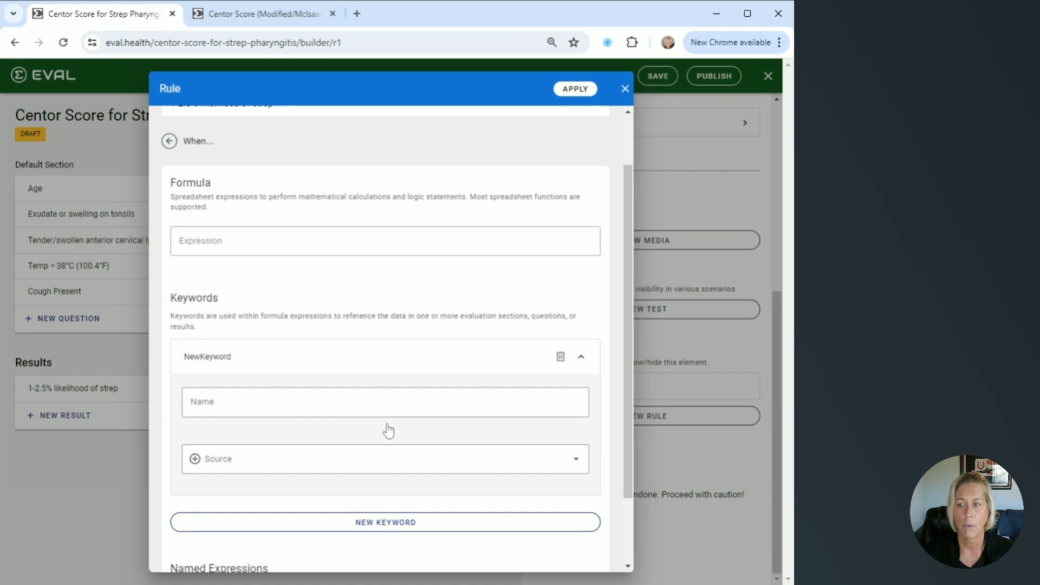
{"action": "scroll", "coordinate": [388, 430], "scroll_direction": "down", "scroll_amount": 1}
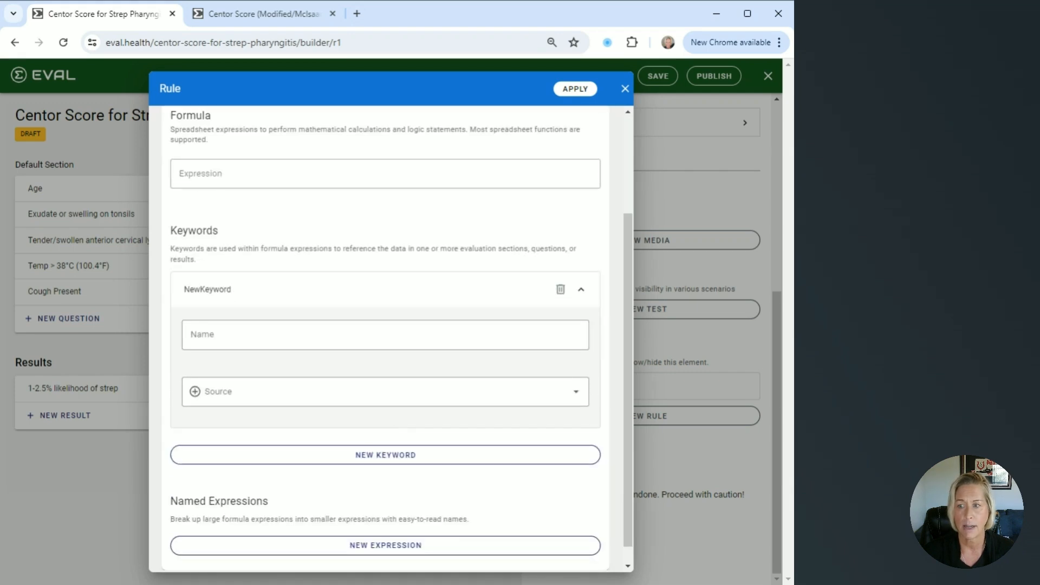
{"action": "left_click", "coordinate": [379, 391]}
{"action": "scroll", "coordinate": [385, 347], "scroll_direction": "down", "scroll_amount": 1}
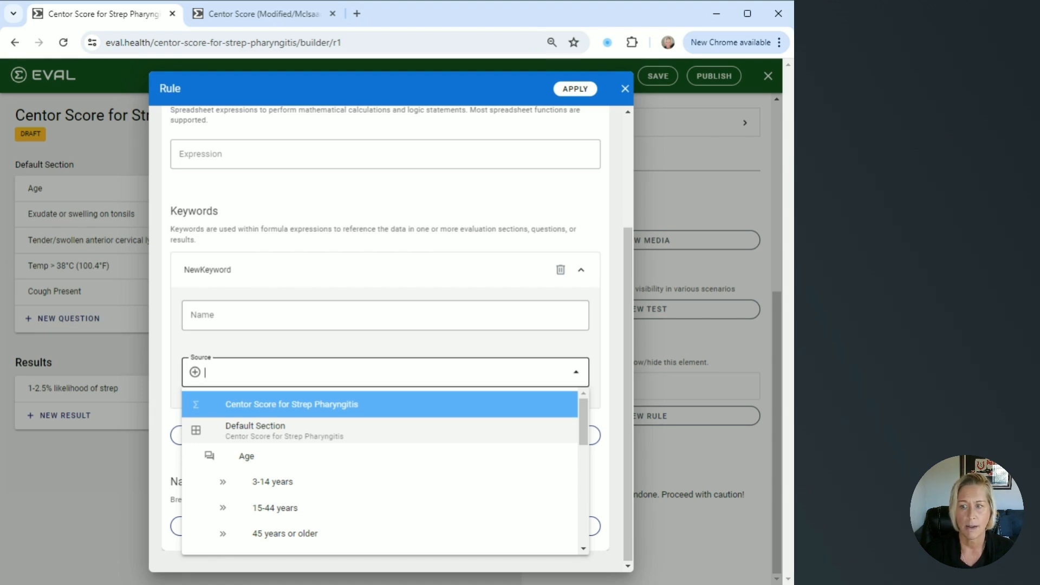
{"action": "left_click", "coordinate": [356, 436]}
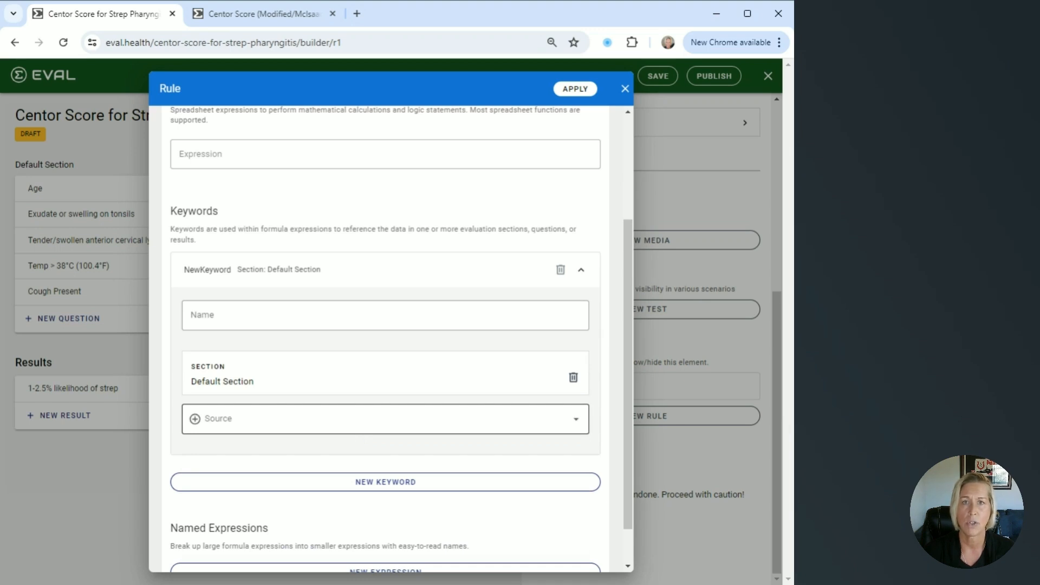
{"action": "left_click", "coordinate": [357, 316]}
{"action": "type", "text": "Points"}
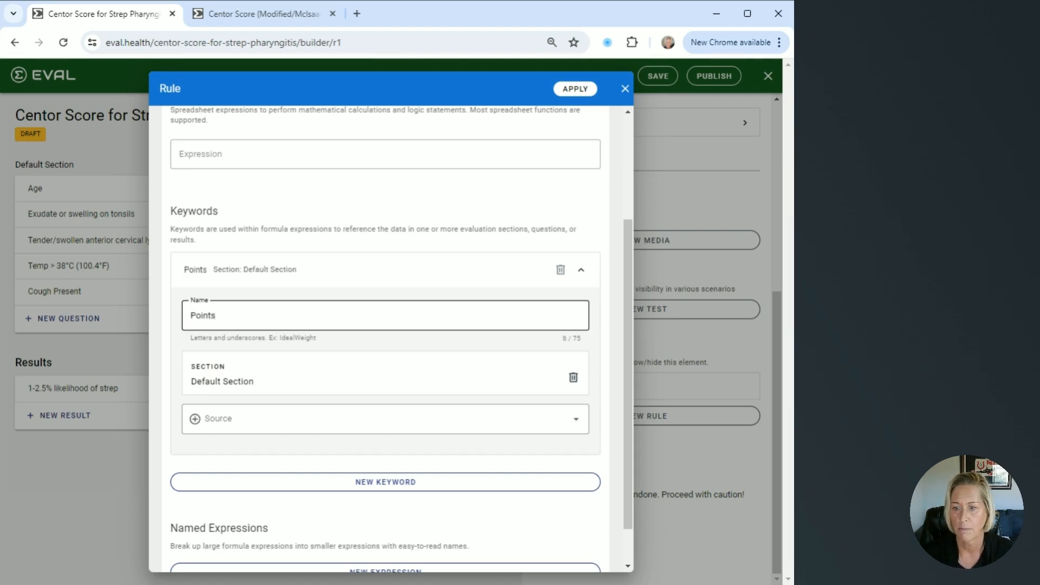
{"action": "scroll", "coordinate": [491, 448], "scroll_direction": "up", "scroll_amount": 2}
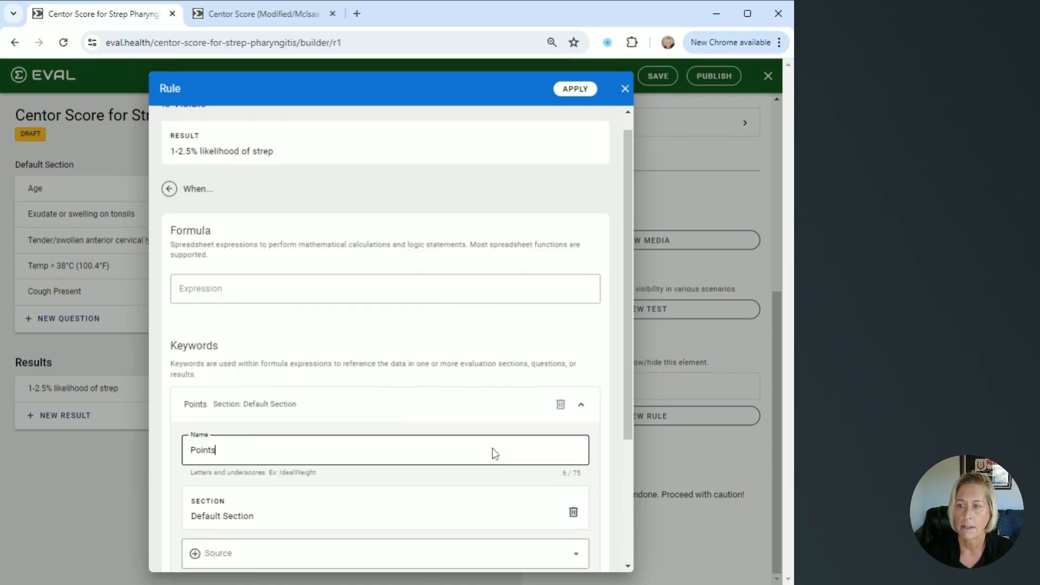
{"action": "left_click", "coordinate": [329, 289]}
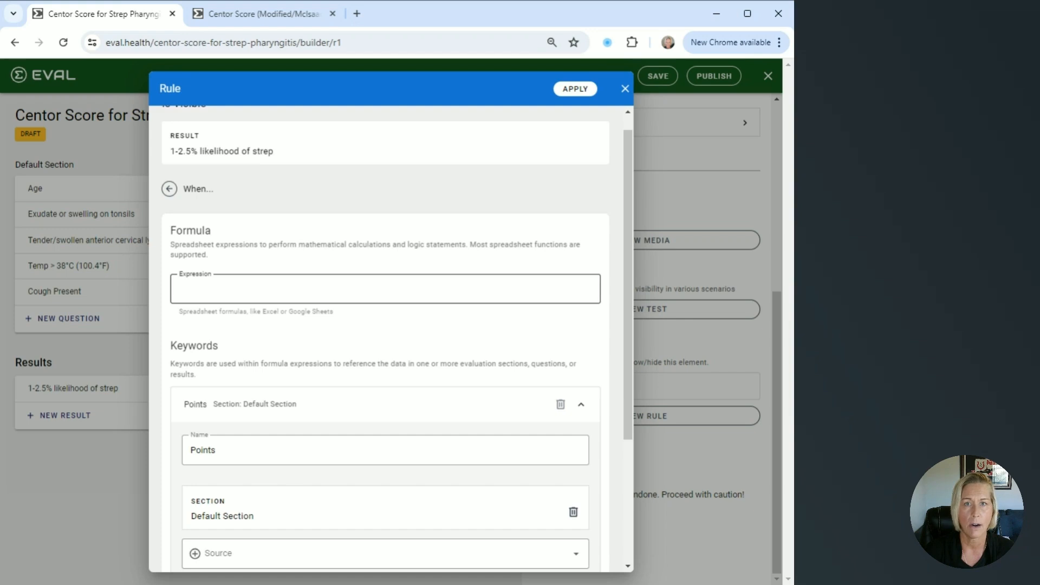
{"action": "left_click", "coordinate": [343, 318]}
{"action": "scroll", "coordinate": [344, 312], "scroll_direction": "down", "scroll_amount": 1}
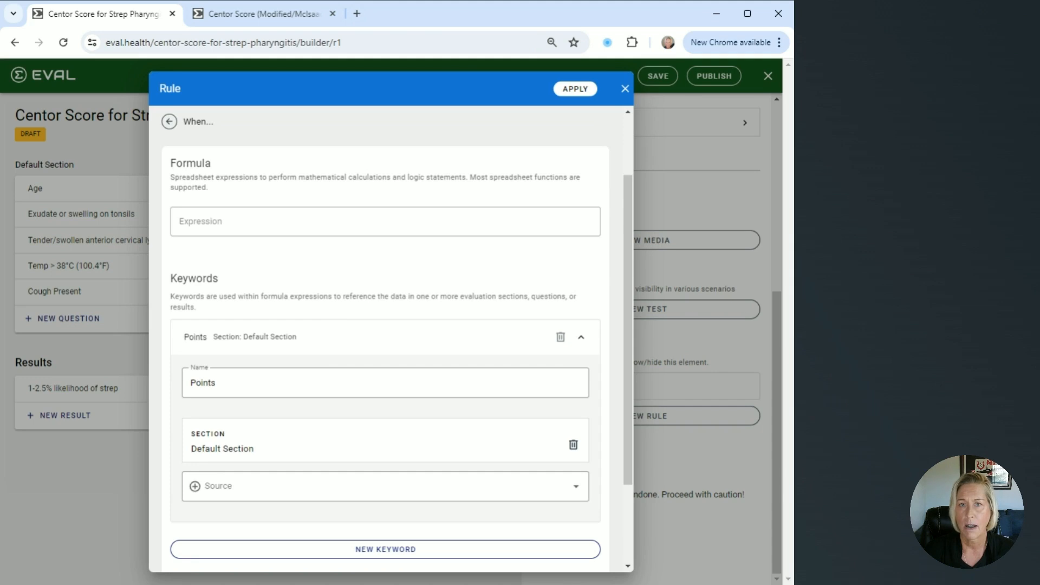
{"action": "scroll", "coordinate": [342, 318], "scroll_direction": "down", "scroll_amount": 1}
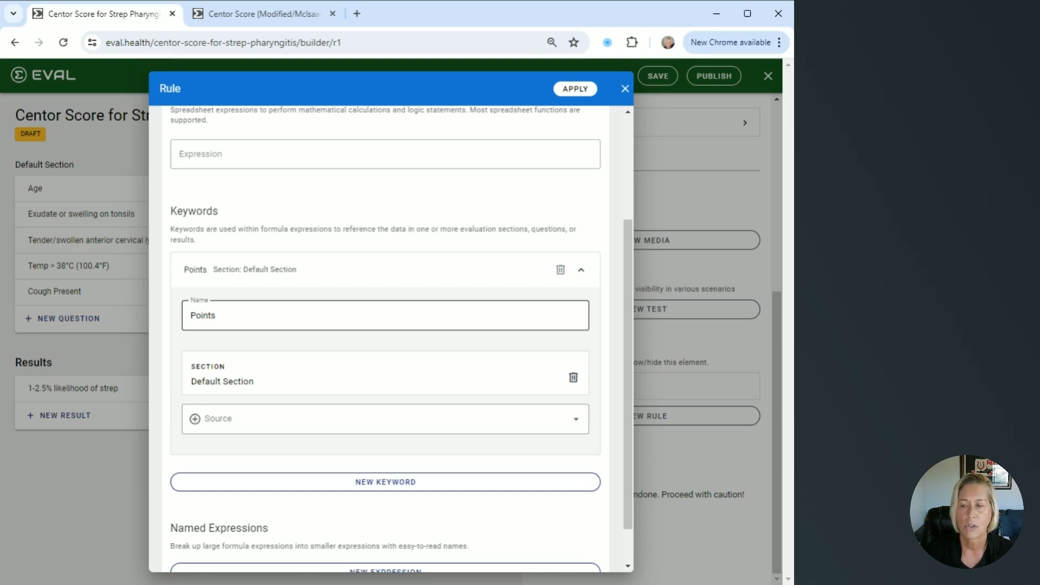
Add a named expression called "Score" to the visibility rule, with SUM(Points) as its expression
{"action": "scroll", "coordinate": [386, 335], "scroll_direction": "down", "scroll_amount": 1}
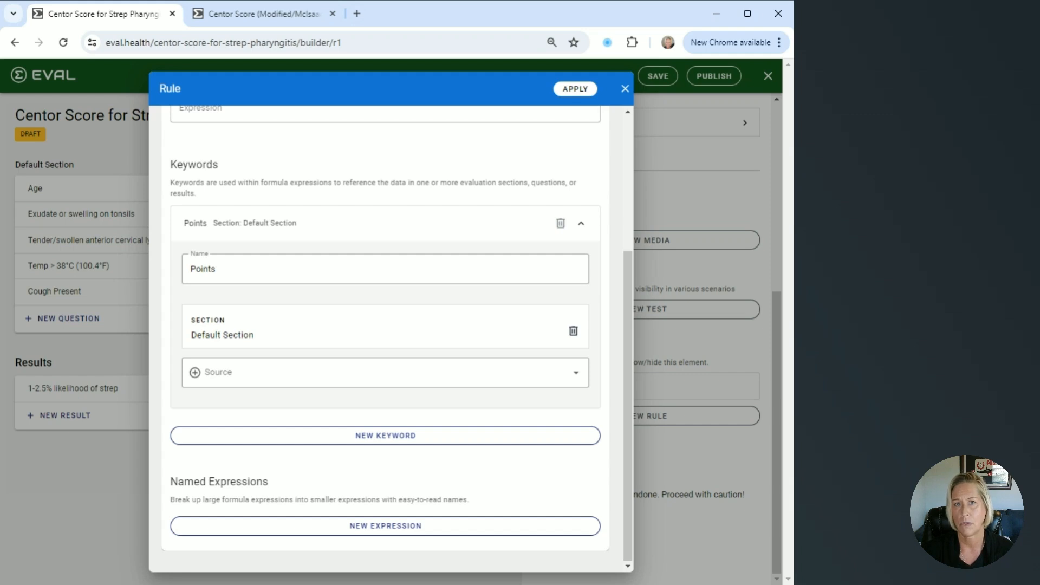
{"action": "left_click", "coordinate": [385, 527]}
{"action": "scroll", "coordinate": [385, 529], "scroll_direction": "down", "scroll_amount": 4}
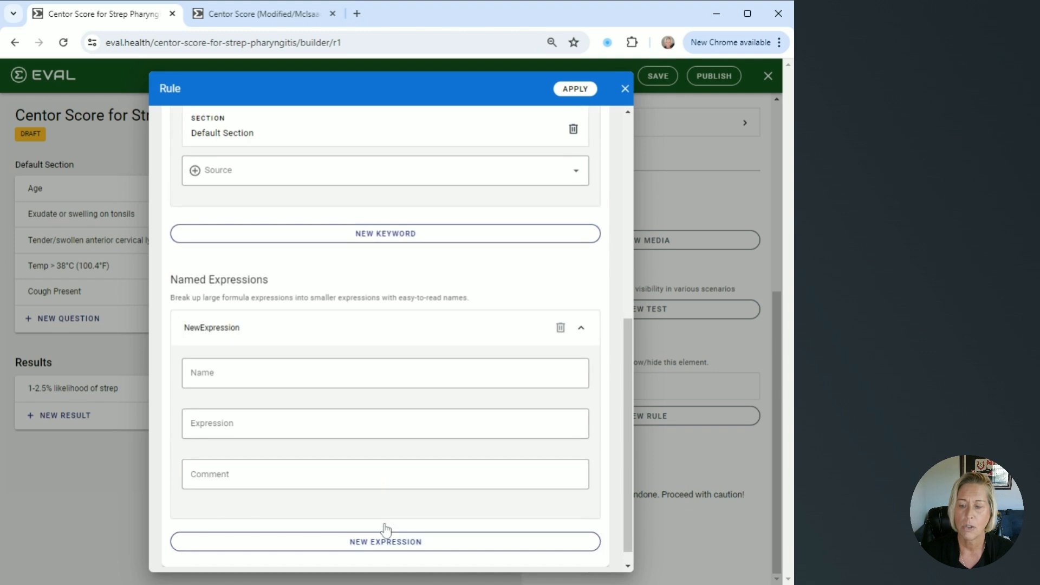
{"action": "left_click", "coordinate": [385, 425]}
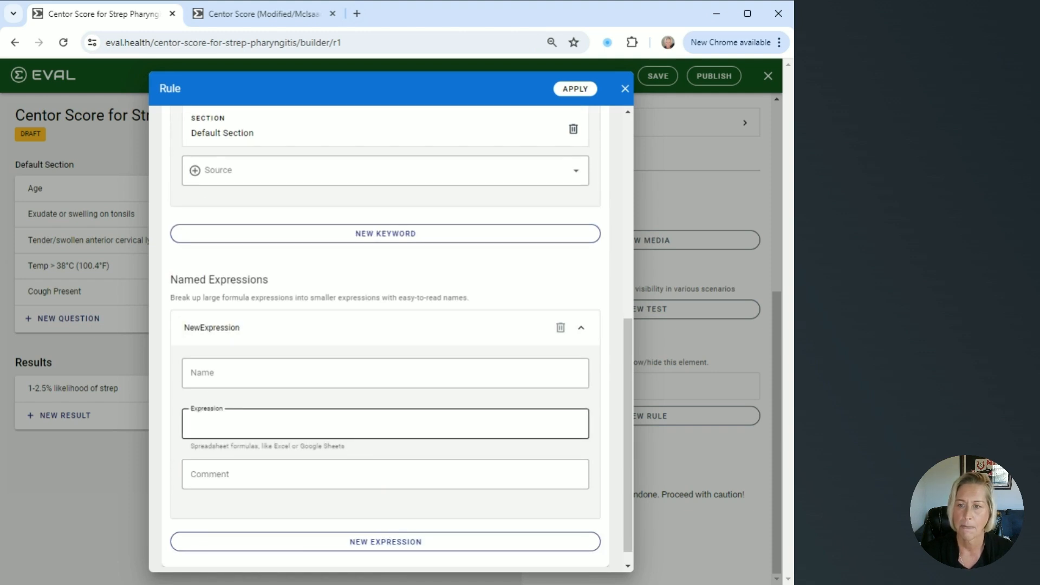
{"action": "type", "text": "SUM(Points)"}
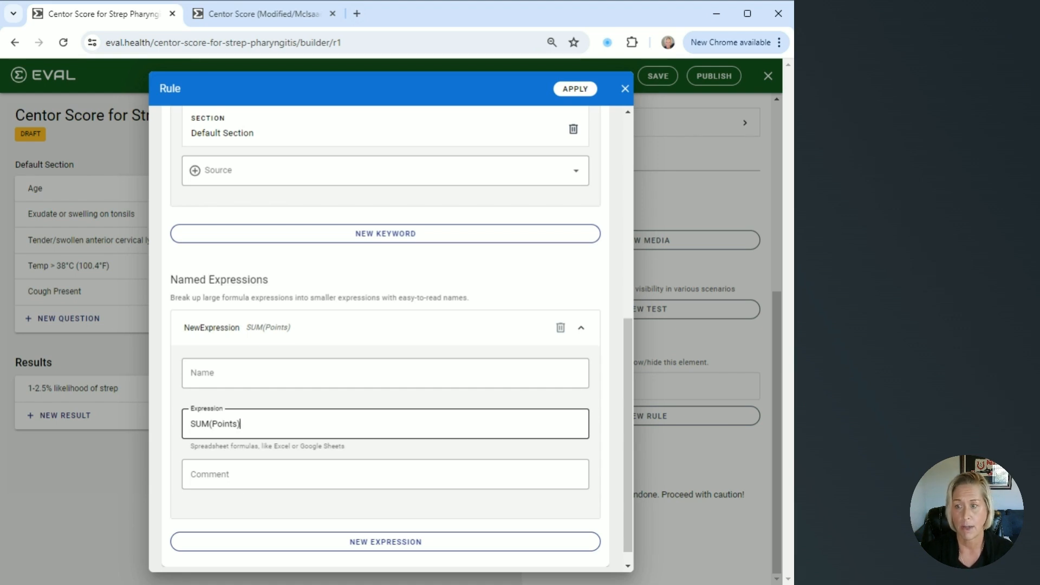
{"action": "left_click", "coordinate": [306, 374]}
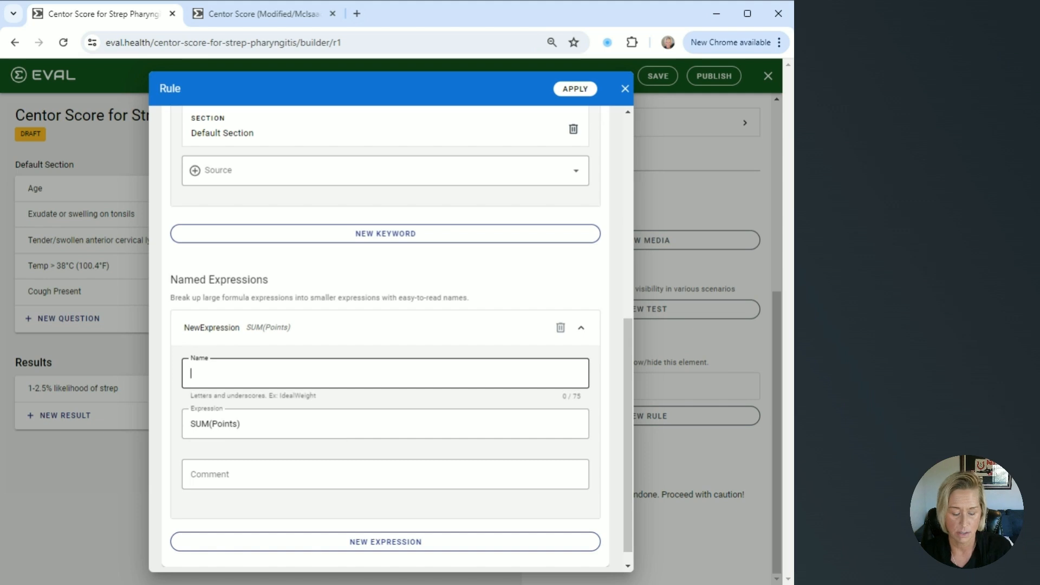
{"action": "type", "text": "Score"}
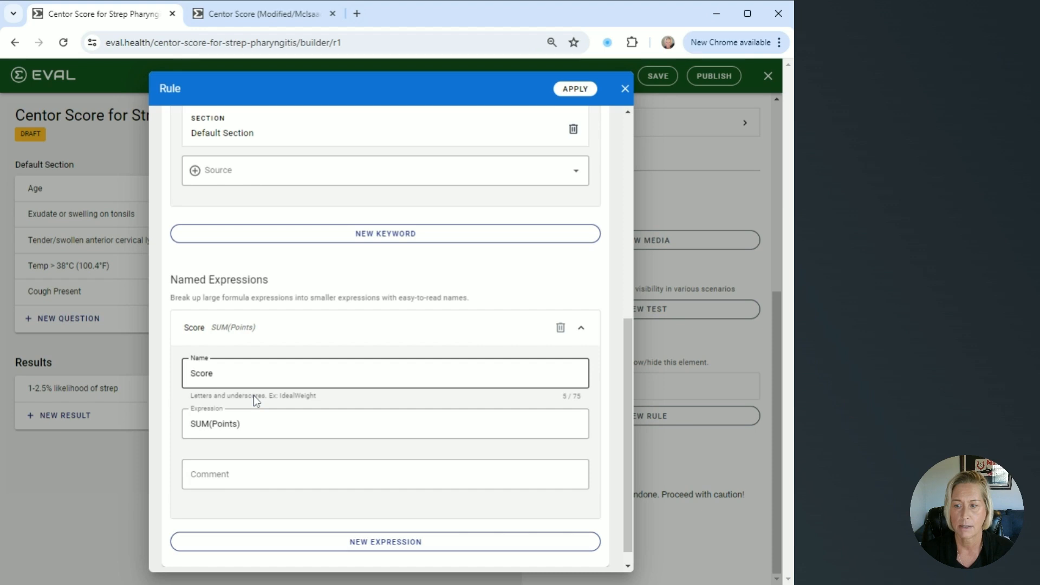
Add the comment "Sum of the points" to the "Score" named expression
{"action": "left_click", "coordinate": [385, 474]}
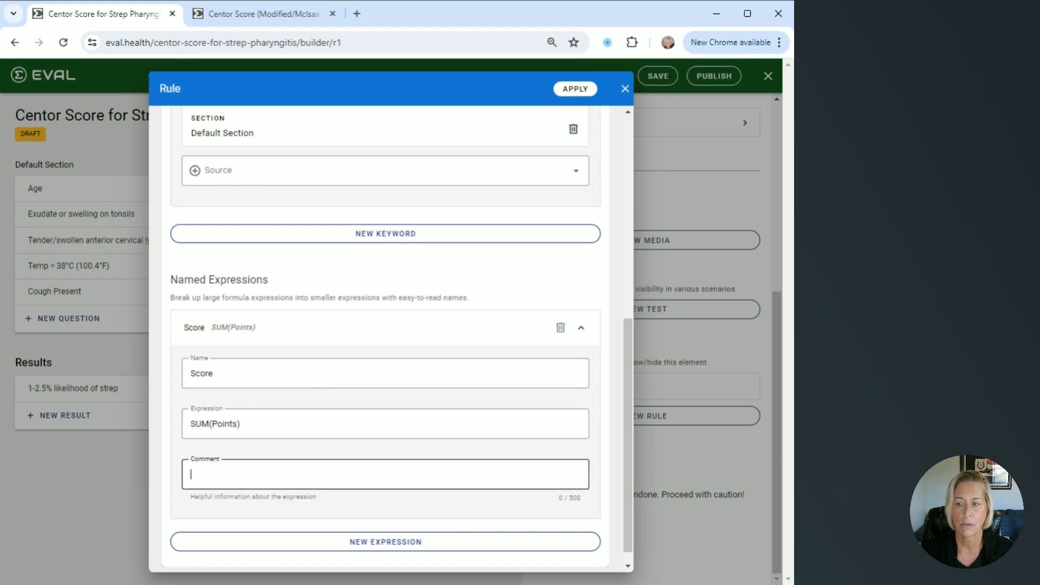
{"action": "key", "text": "alt+Tab"}
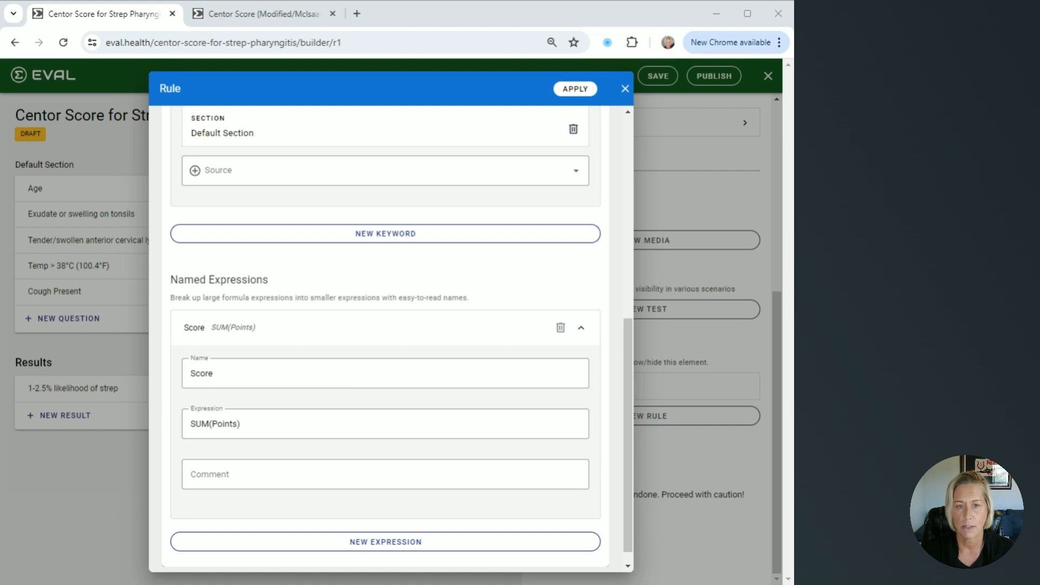
{"action": "key", "text": "alt+Tab"}
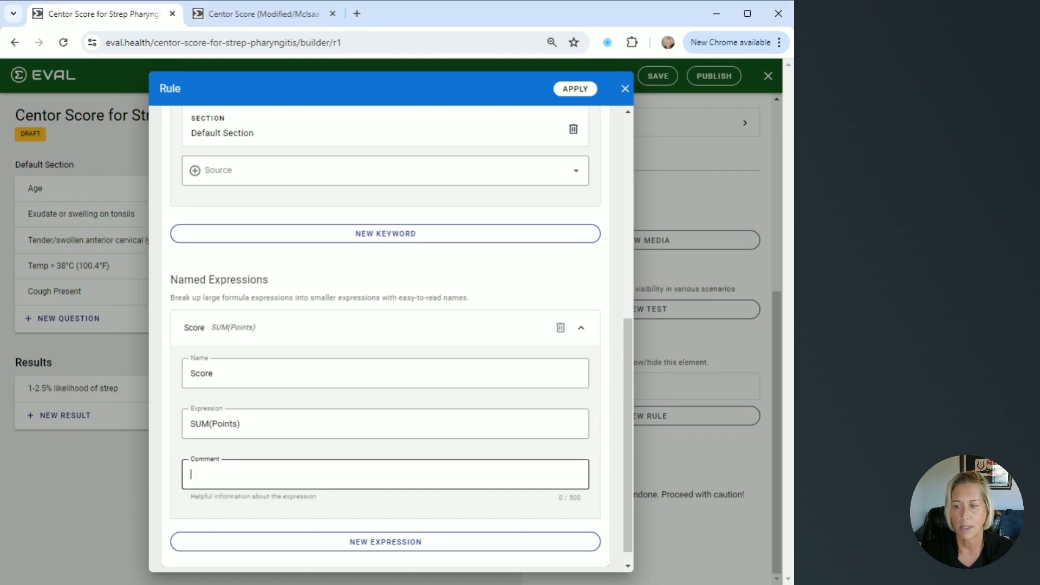
{"action": "type", "text": "Sum of the points"}
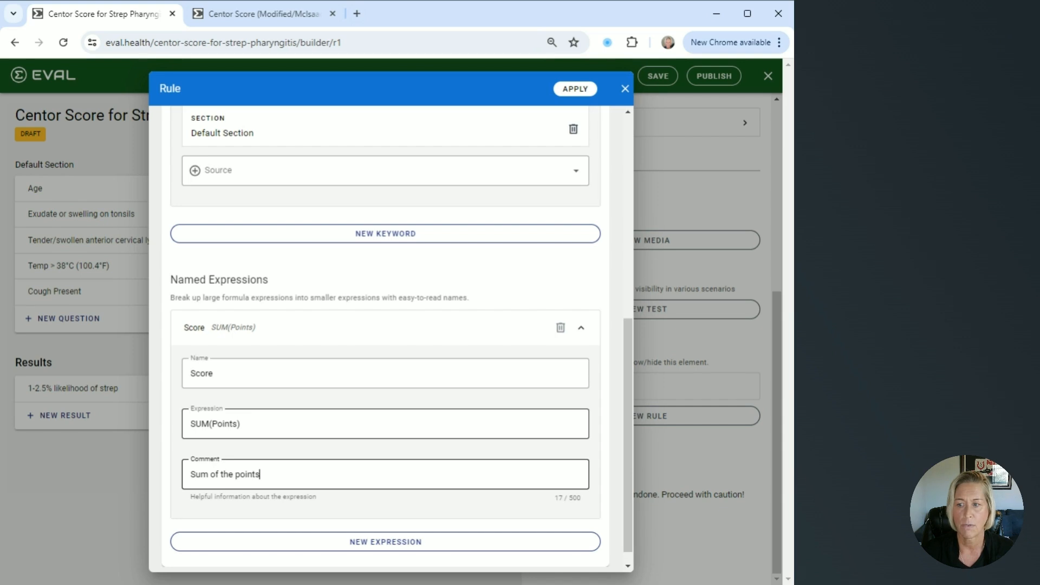
Set the visibility rule's formula expression to "Score <=0" and apply the rule to the 1-2.5% likelihood result
{"action": "scroll", "coordinate": [385, 336], "scroll_direction": "up", "scroll_amount": 7}
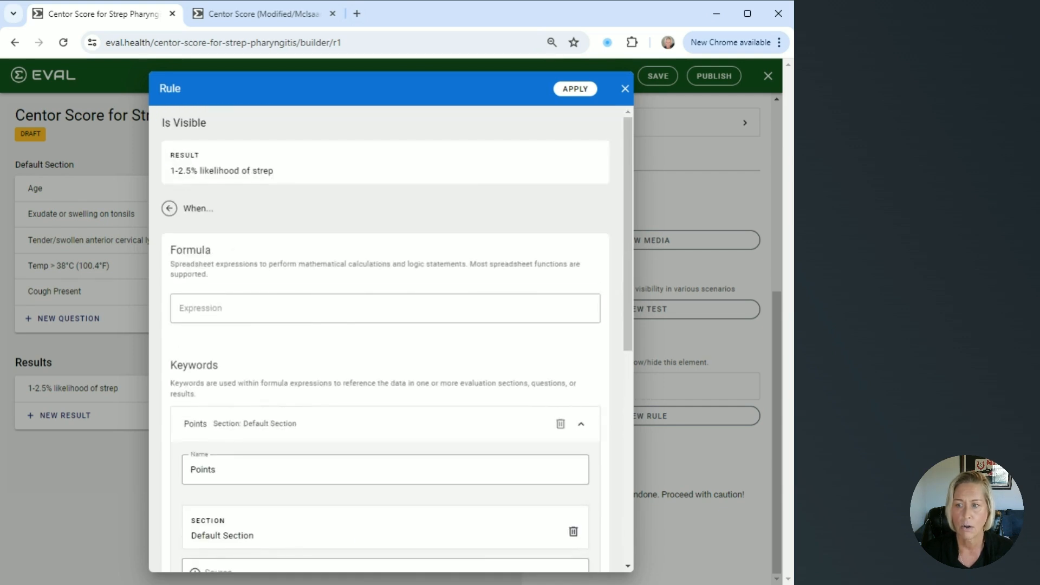
{"action": "left_click", "coordinate": [385, 308]}
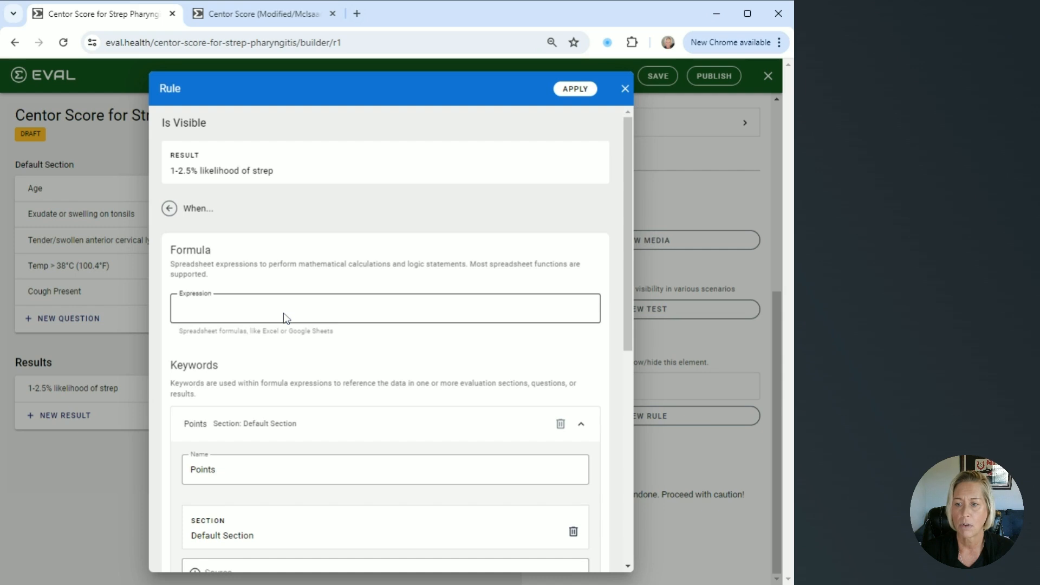
{"action": "type", "text": "Score <=0"}
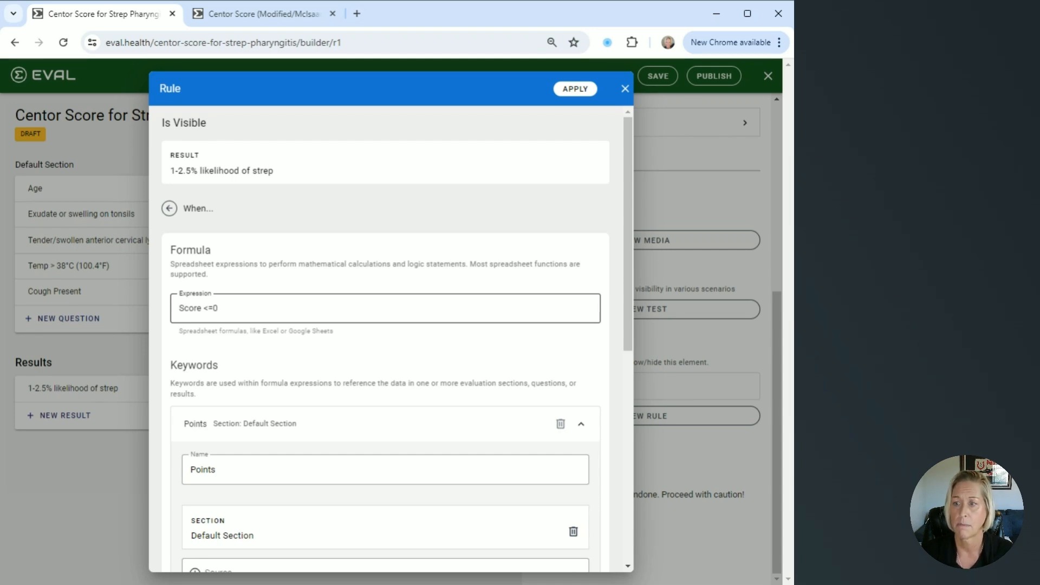
{"action": "left_click", "coordinate": [574, 94]}
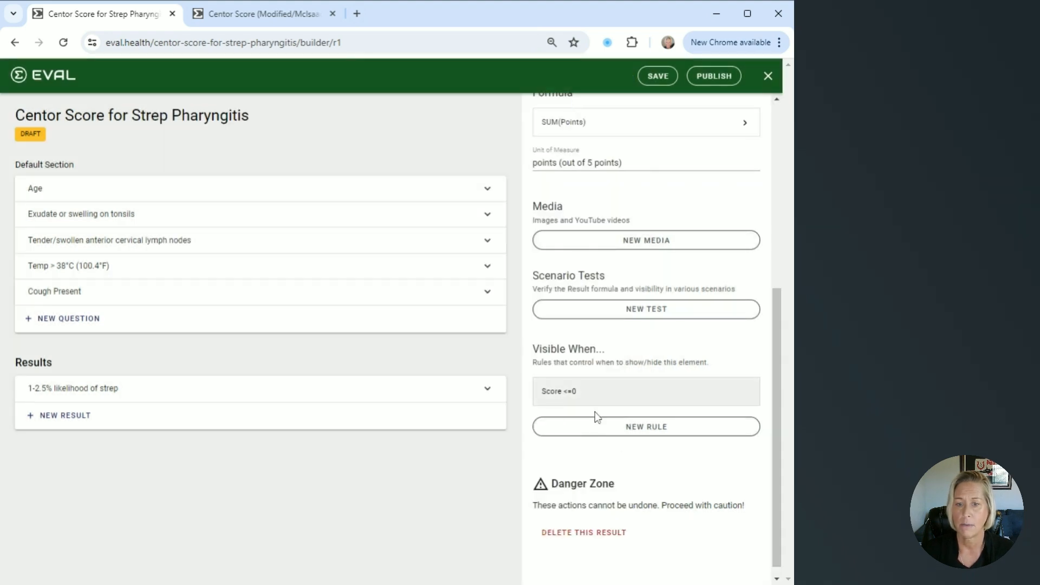
Save the Centor Score for Strep Pharyngitis evaluation
{"action": "scroll", "coordinate": [611, 409], "scroll_direction": "up", "scroll_amount": 5}
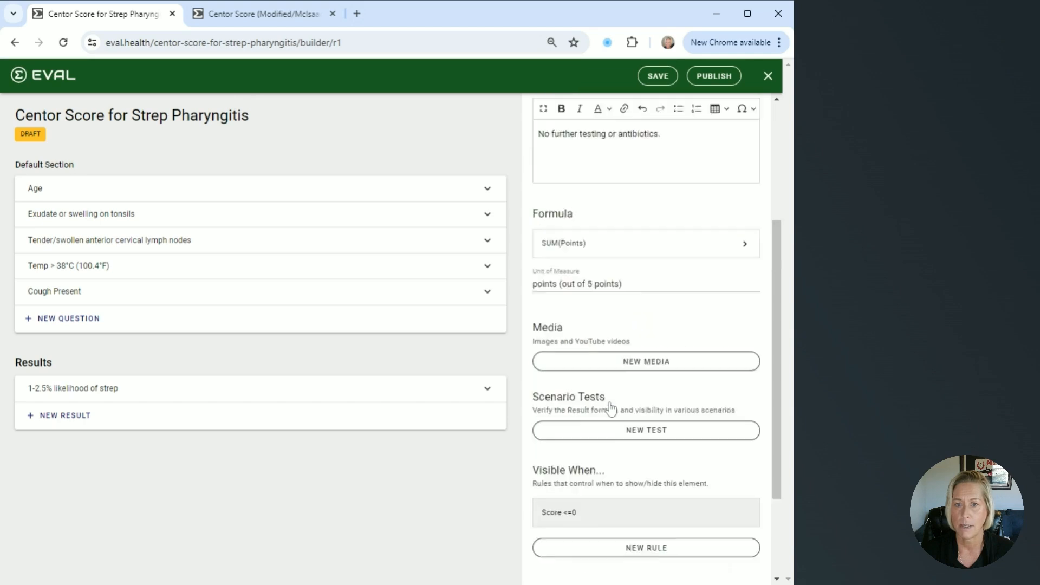
{"action": "scroll", "coordinate": [611, 409], "scroll_direction": "up", "scroll_amount": 2}
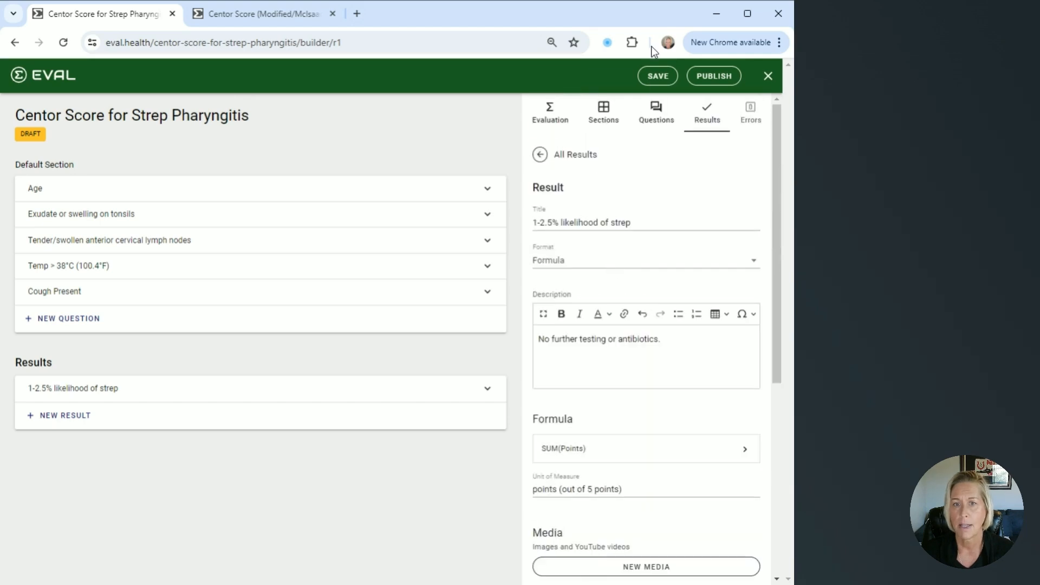
{"action": "left_click", "coordinate": [663, 78]}
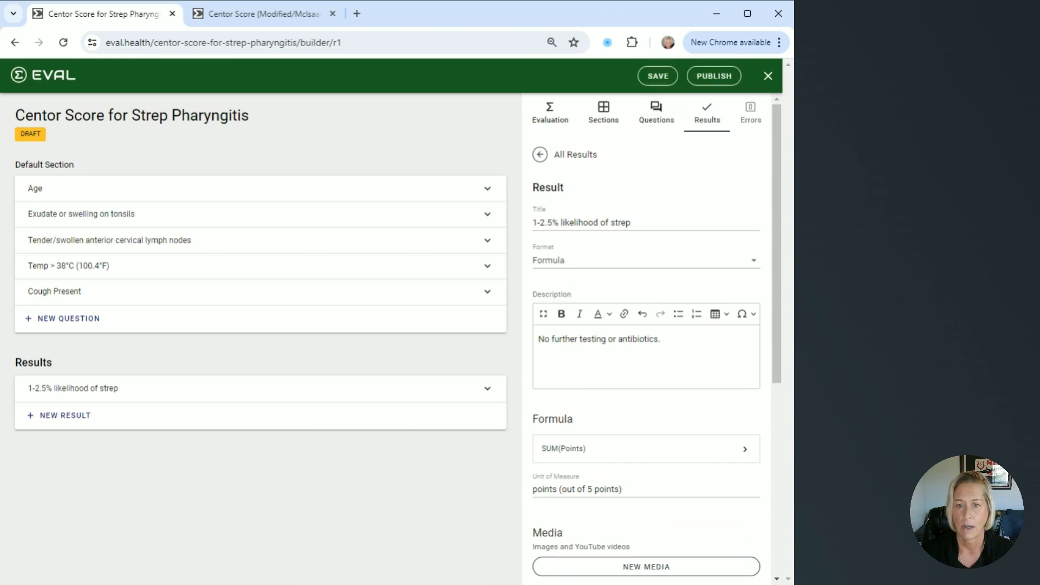
Create a scenario test for the "1-2.5% likelihood of strep" result and title it "Score 0"
{"action": "scroll", "coordinate": [621, 416], "scroll_direction": "down", "scroll_amount": 5}
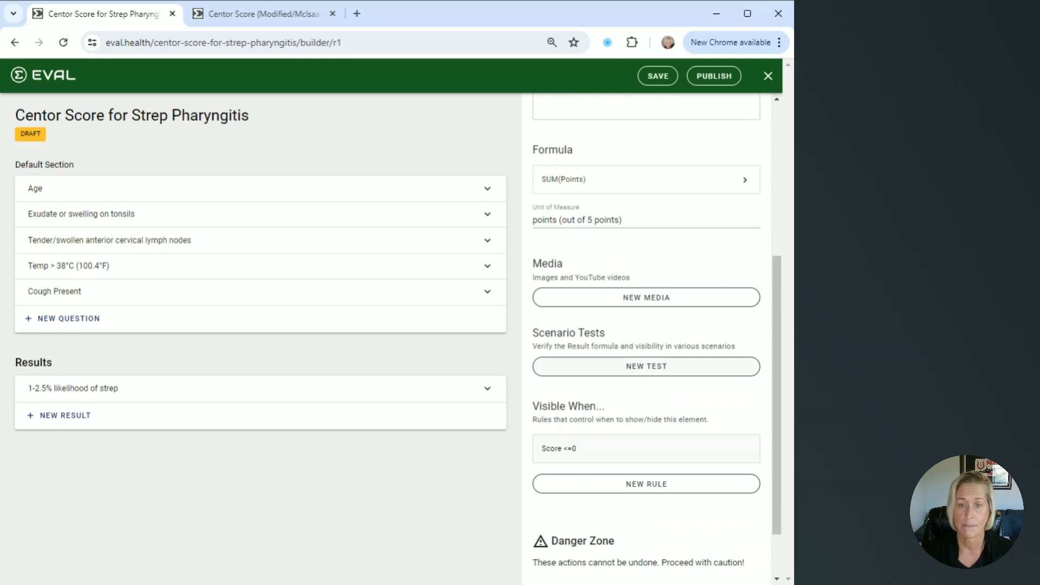
{"action": "left_click", "coordinate": [635, 377]}
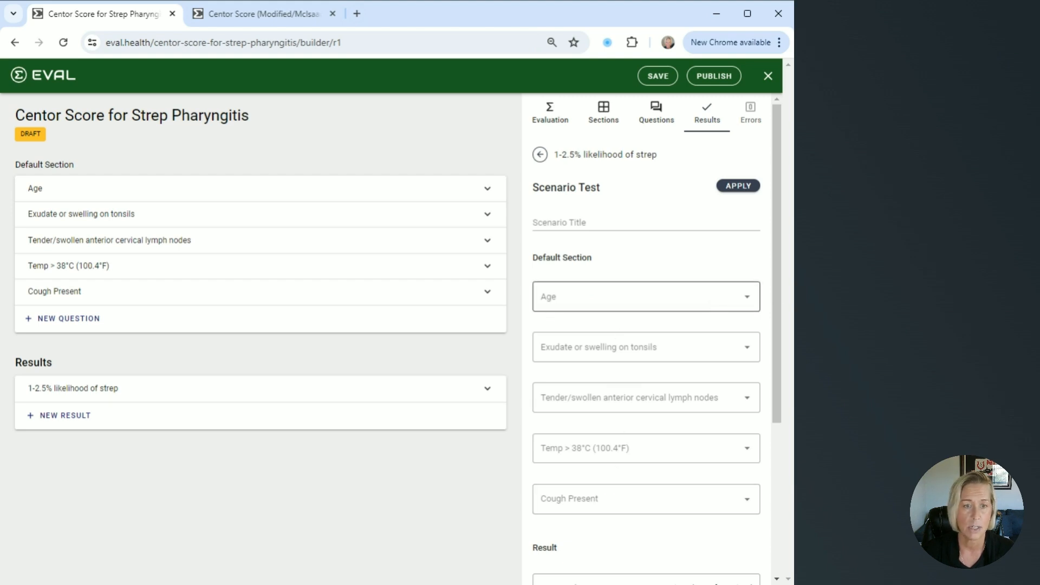
{"action": "left_click", "coordinate": [599, 222]}
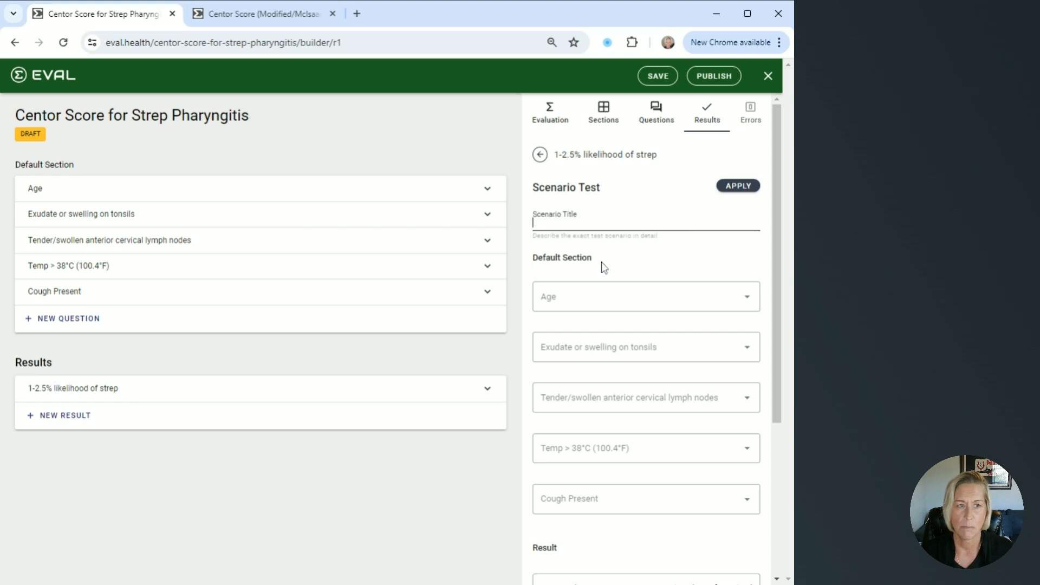
{"action": "type", "text": "Sc"}
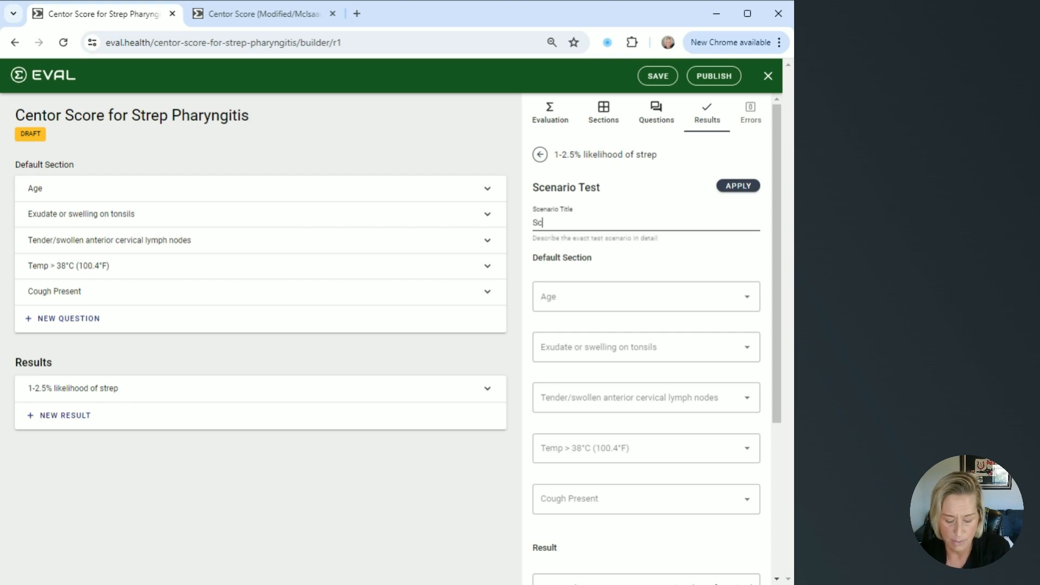
{"action": "type", "text": "ore 0"}
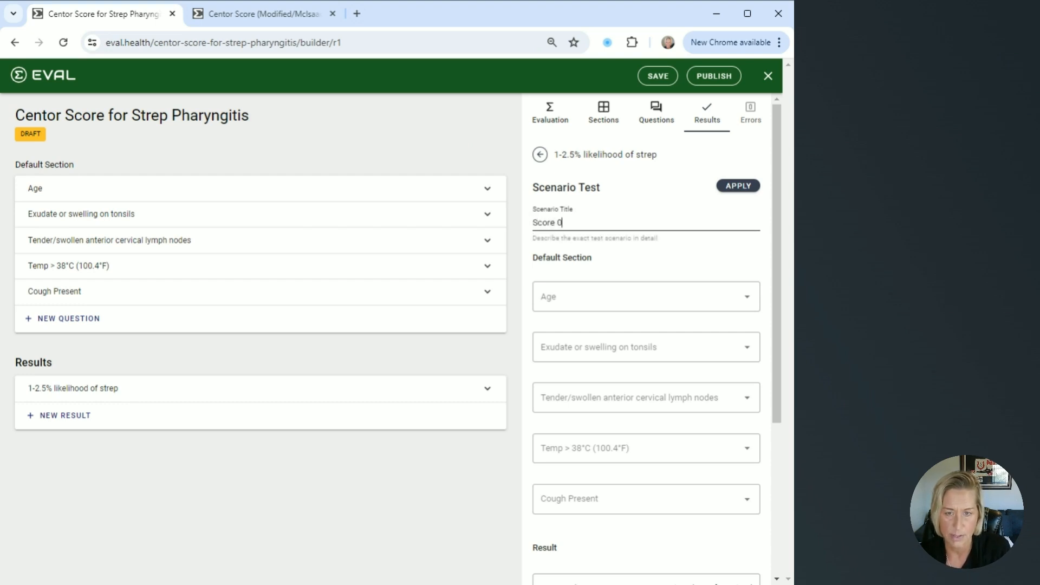
In the scenario test, set Age to "45 years or older" and answer No to the other four questions
{"action": "left_click", "coordinate": [746, 305]}
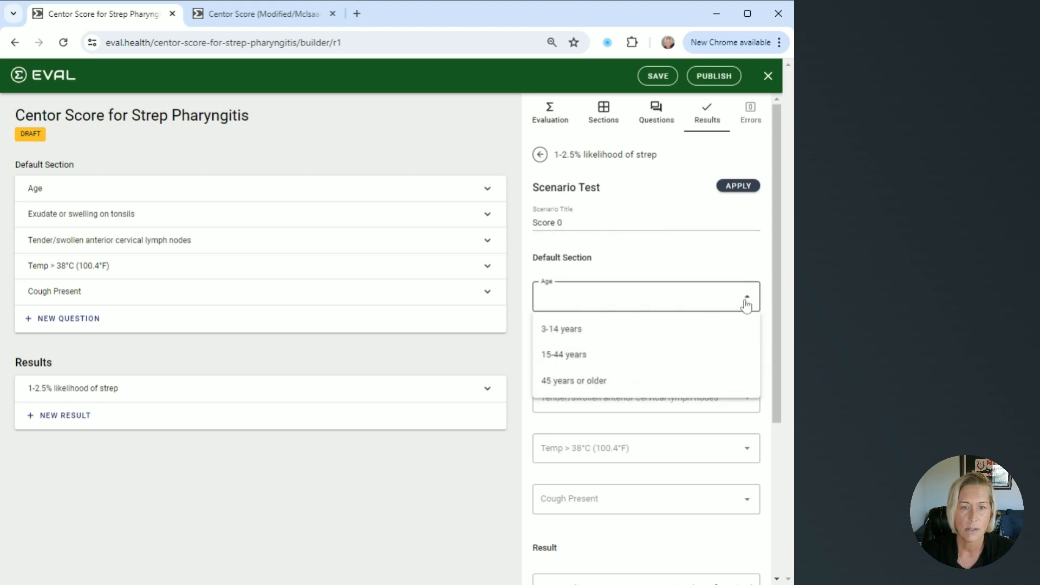
{"action": "left_click", "coordinate": [577, 385]}
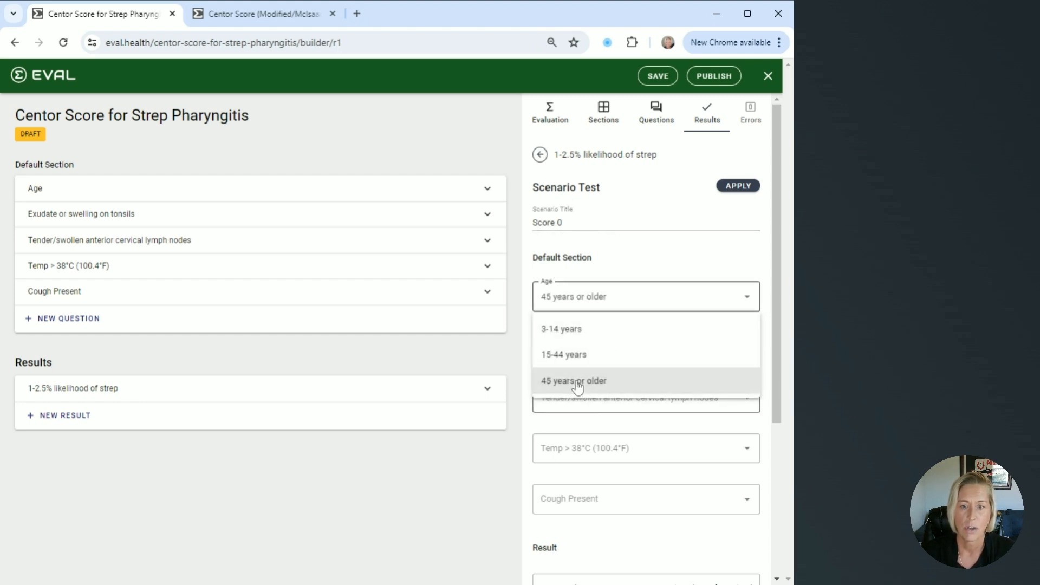
{"action": "left_click", "coordinate": [593, 353]}
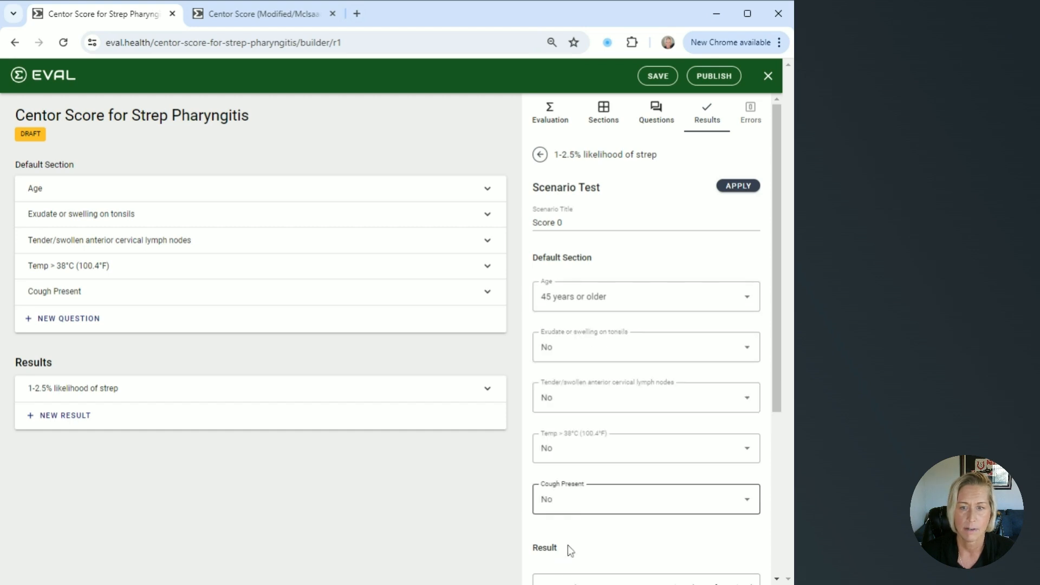
Set the scenario test's expected result to 0 points, check the test outcome and triggered results, and apply the test
{"action": "scroll", "coordinate": [618, 429], "scroll_direction": "down", "scroll_amount": 4}
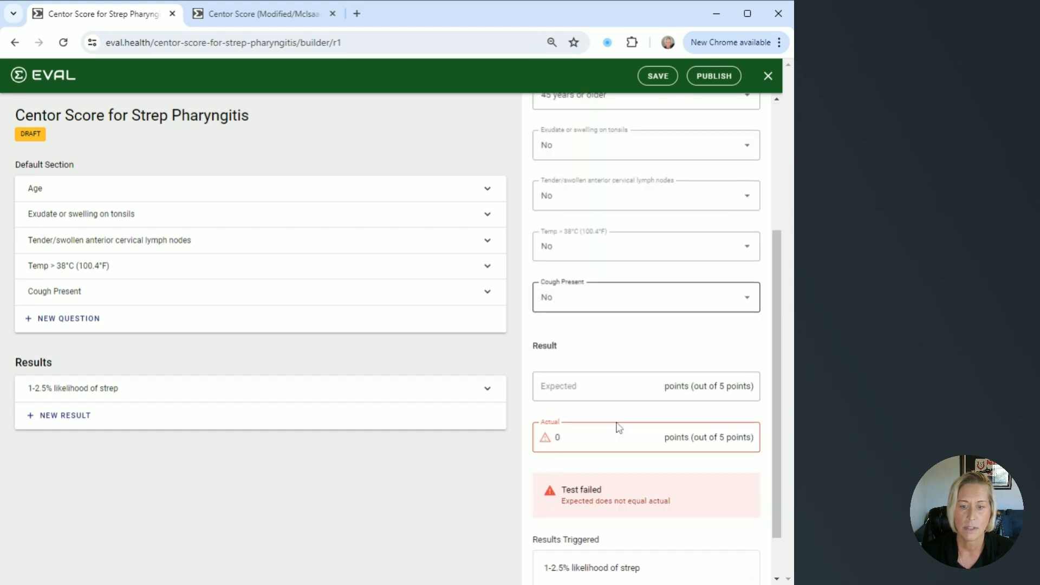
{"action": "left_click", "coordinate": [601, 387]}
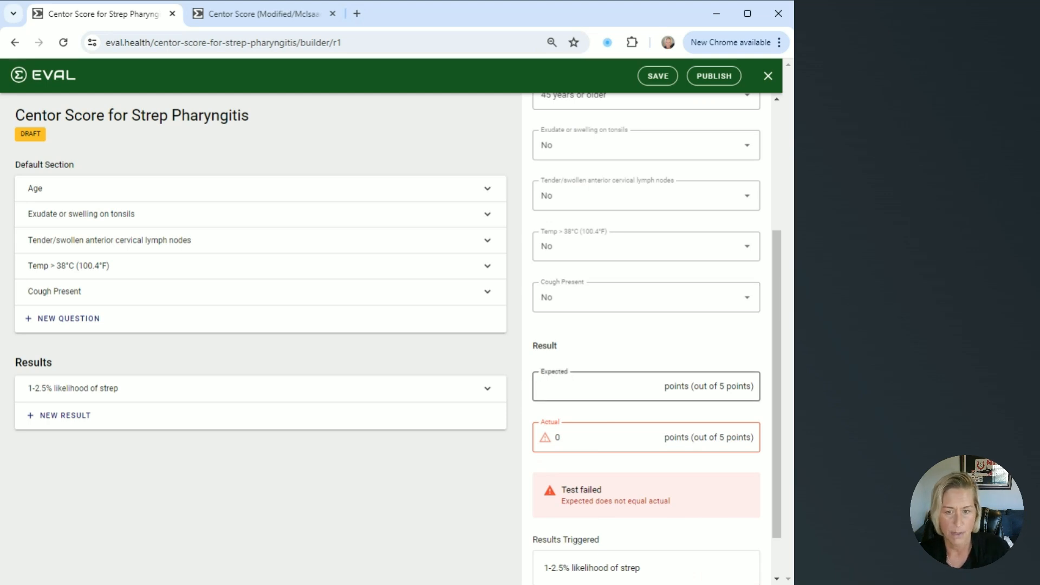
{"action": "type", "text": "0"}
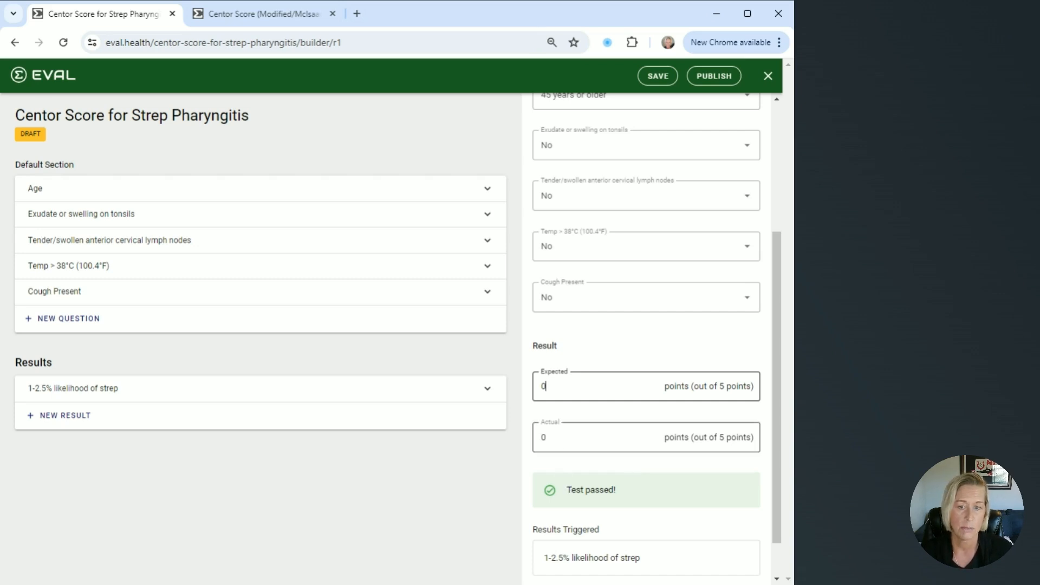
{"action": "scroll", "coordinate": [656, 333], "scroll_direction": "down", "scroll_amount": 1}
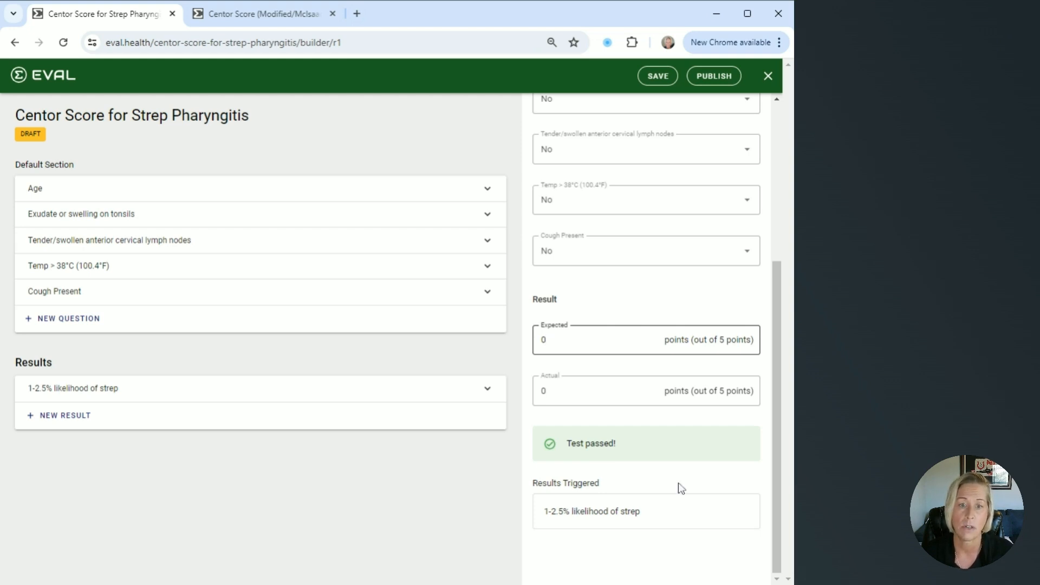
{"action": "scroll", "coordinate": [681, 455], "scroll_direction": "up", "scroll_amount": 5}
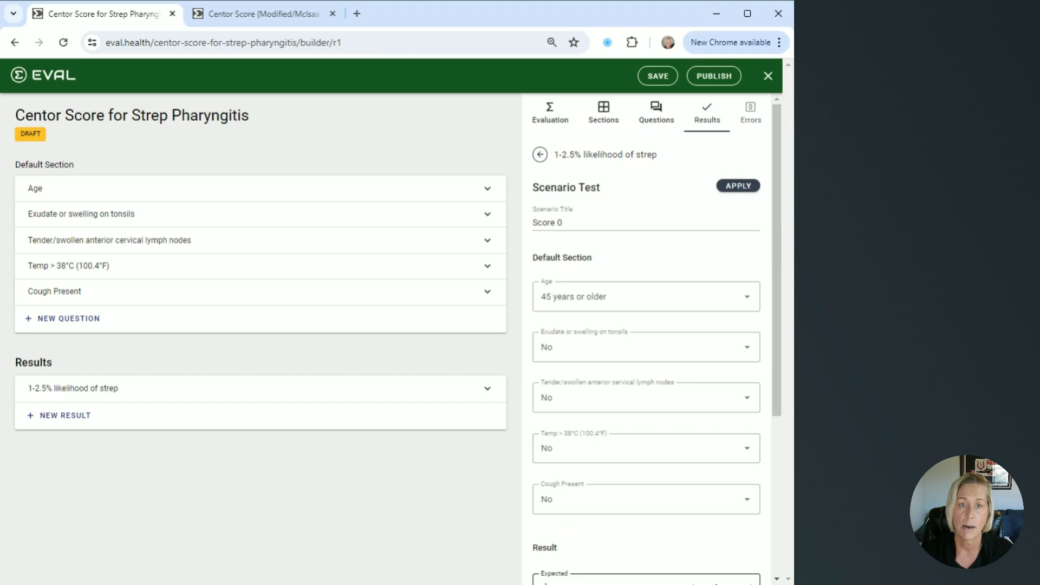
{"action": "left_click", "coordinate": [737, 186]}
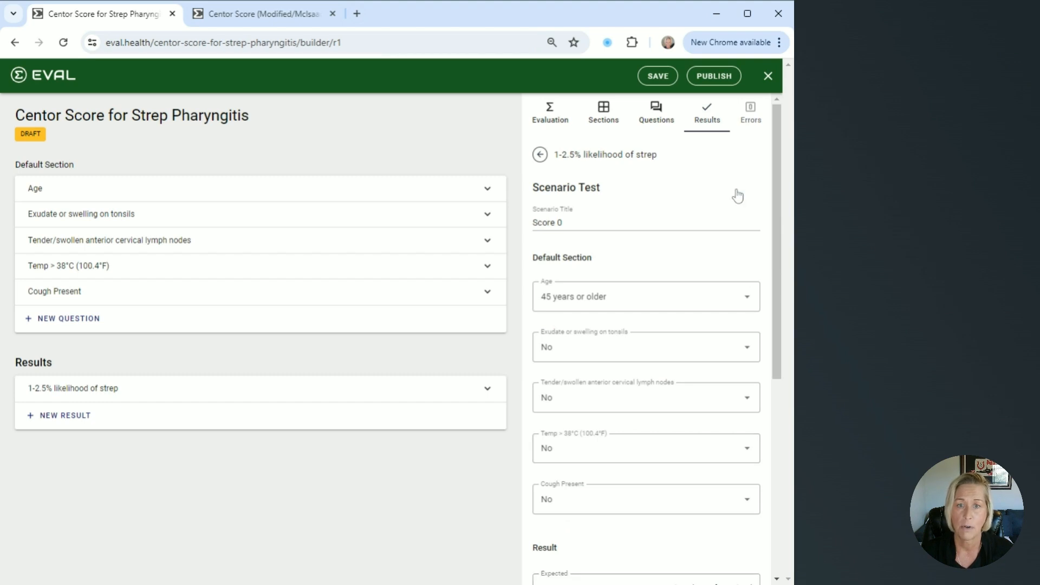
Leave the "Score 0" scenario test and return to the settings of the "1-2.5% likelihood of strep" result
{"action": "left_click", "coordinate": [540, 154]}
{"action": "scroll", "coordinate": [689, 328], "scroll_direction": "down", "scroll_amount": 6}
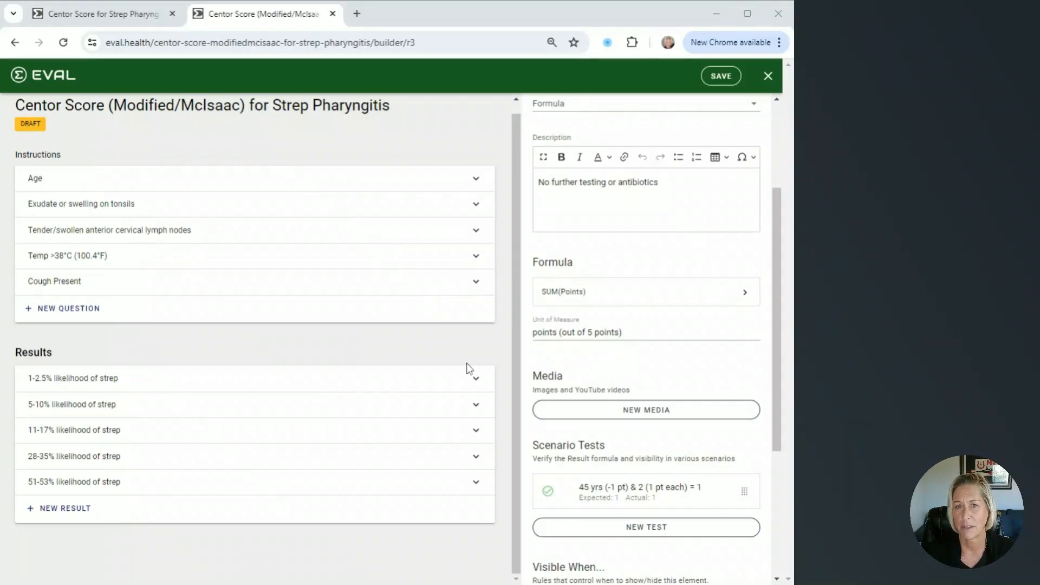
In the Centor Score (Modified/McIsaac) evaluation, open the "5-10% likelihood of strep" result and review its formula expression and keywords
{"action": "left_click", "coordinate": [473, 409]}
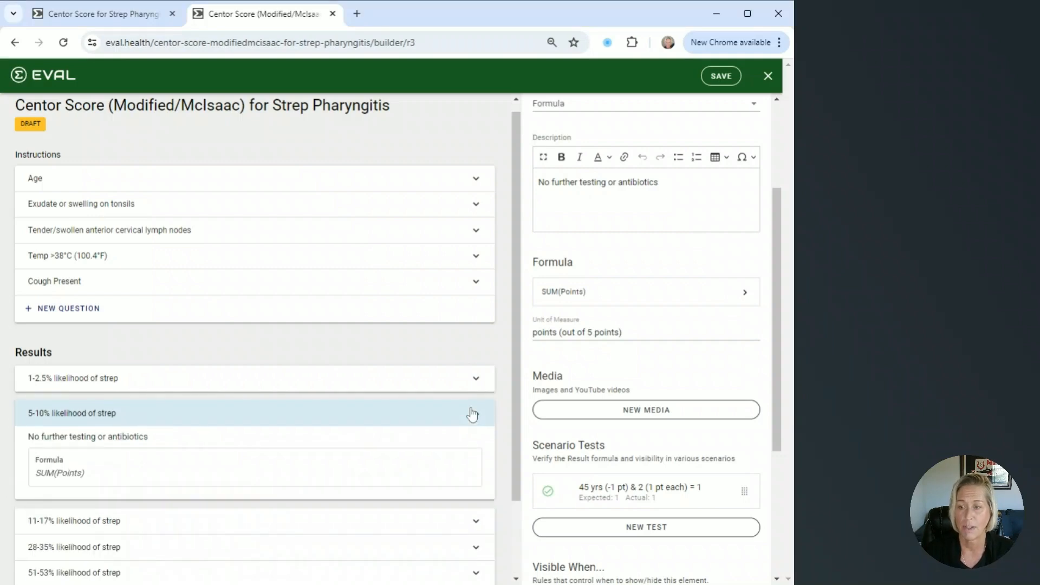
{"action": "scroll", "coordinate": [472, 440], "scroll_direction": "down", "scroll_amount": 2}
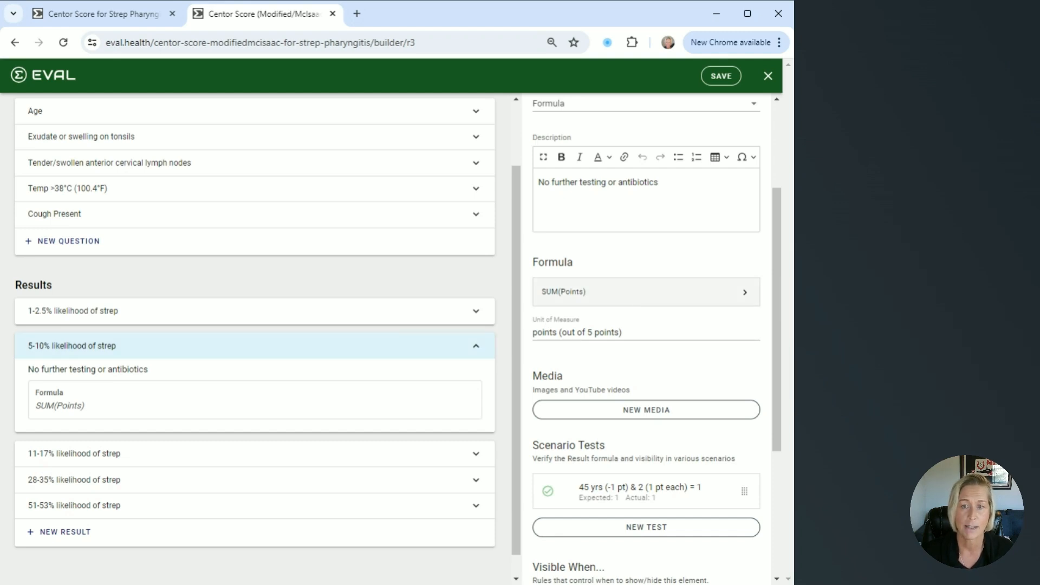
{"action": "left_click", "coordinate": [627, 298]}
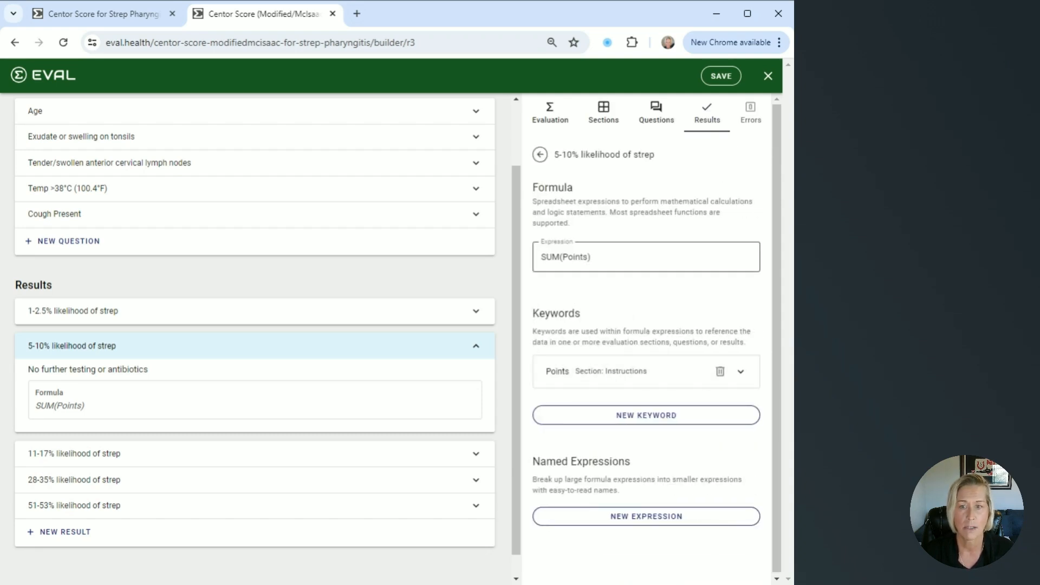
{"action": "left_click", "coordinate": [540, 154]}
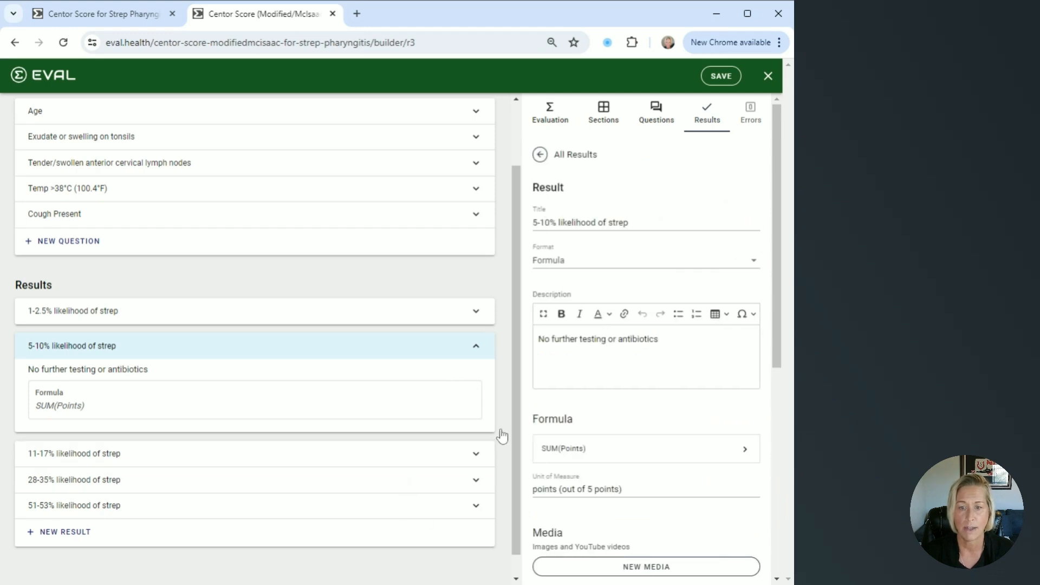
Review the scenario test and the visibility rule's formula for the "5-10% likelihood of strep" result, then close the rule without changes
{"action": "scroll", "coordinate": [687, 368], "scroll_direction": "down", "scroll_amount": 4}
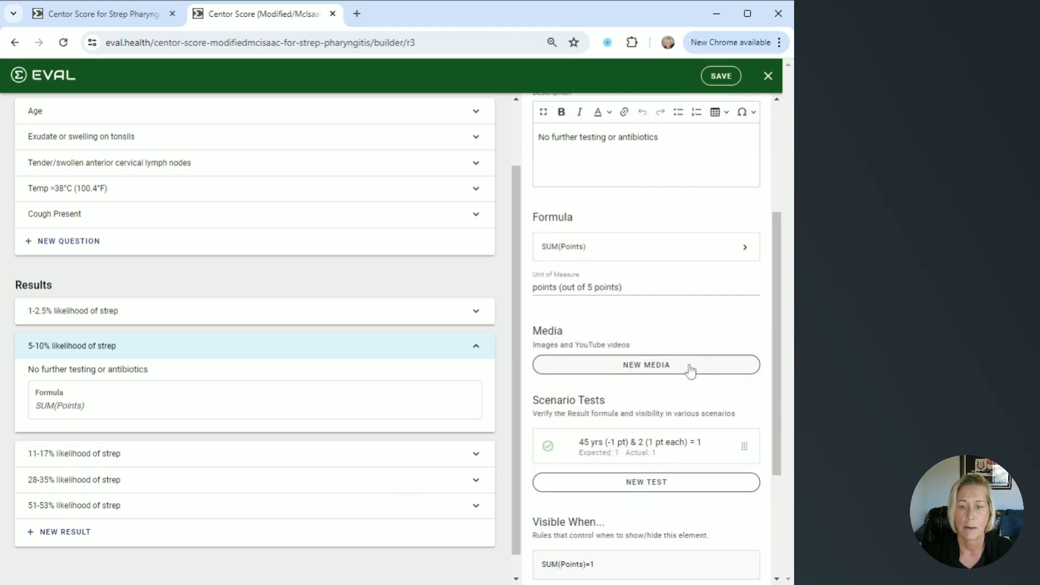
{"action": "scroll", "coordinate": [689, 370], "scroll_direction": "down", "scroll_amount": 3}
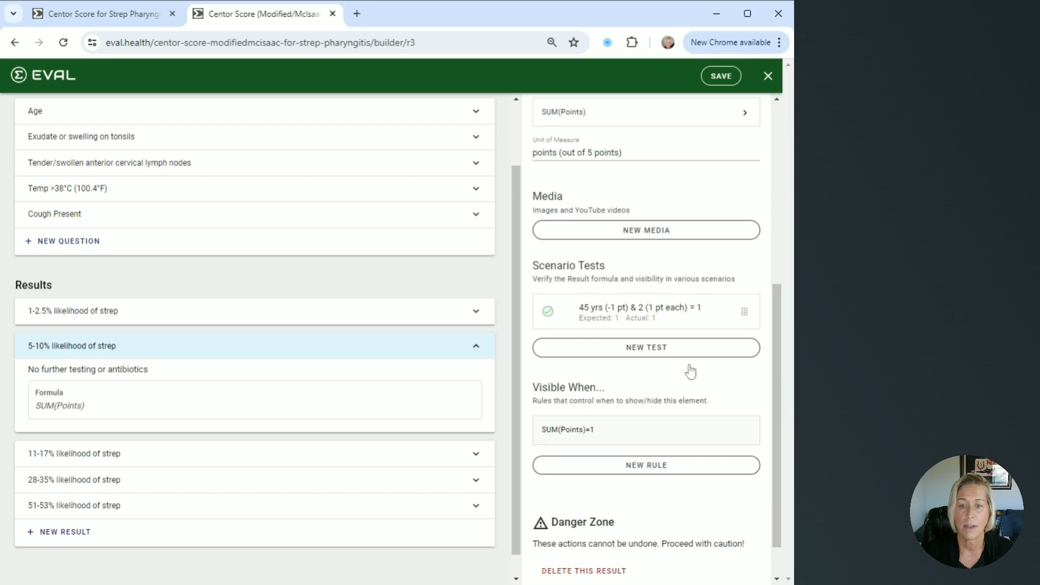
{"action": "scroll", "coordinate": [690, 372], "scroll_direction": "down", "scroll_amount": 1}
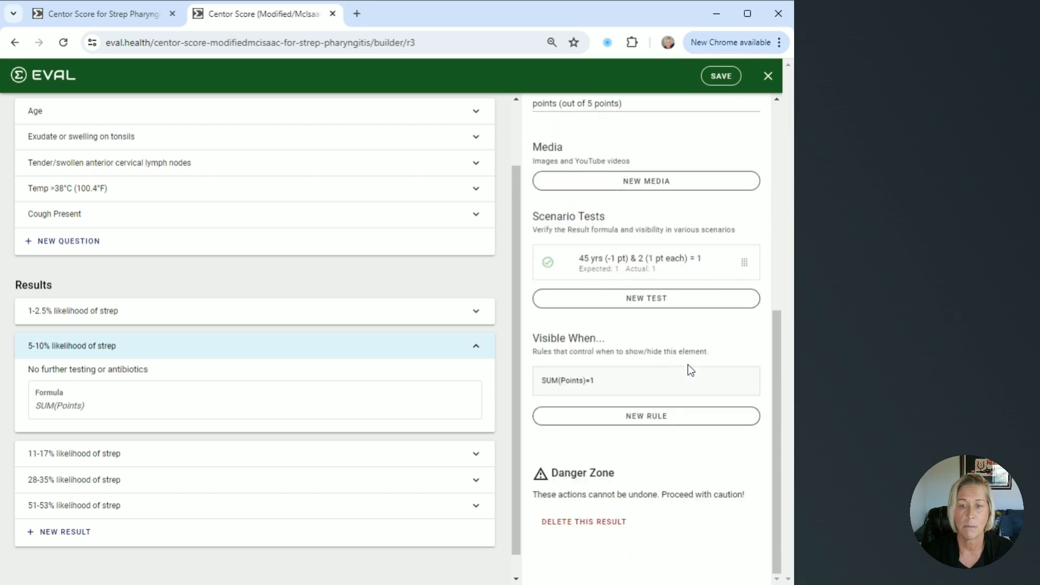
{"action": "left_click", "coordinate": [605, 382]}
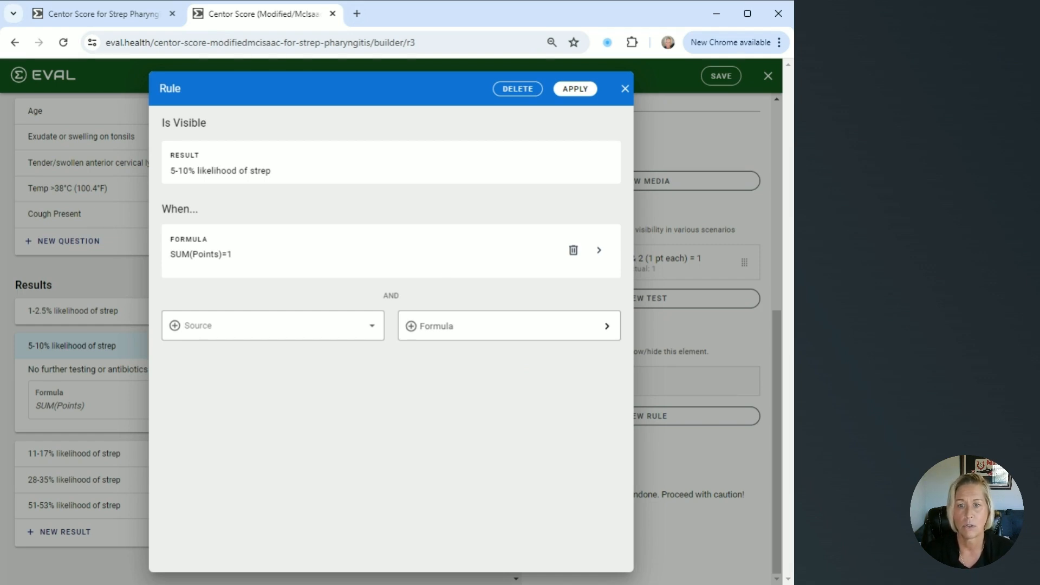
{"action": "left_click", "coordinate": [598, 250]}
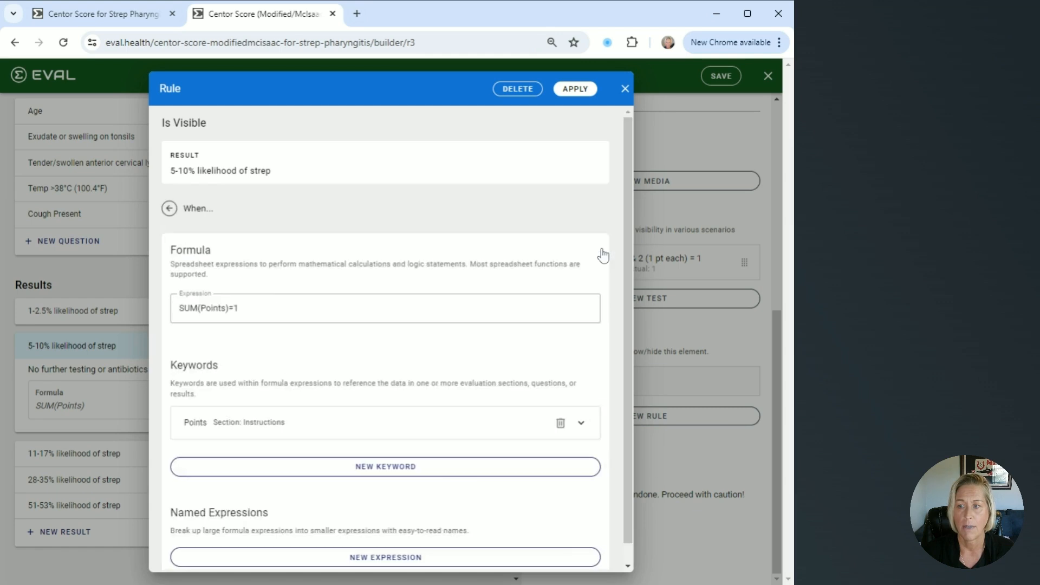
{"action": "scroll", "coordinate": [347, 337], "scroll_direction": "down", "scroll_amount": 1}
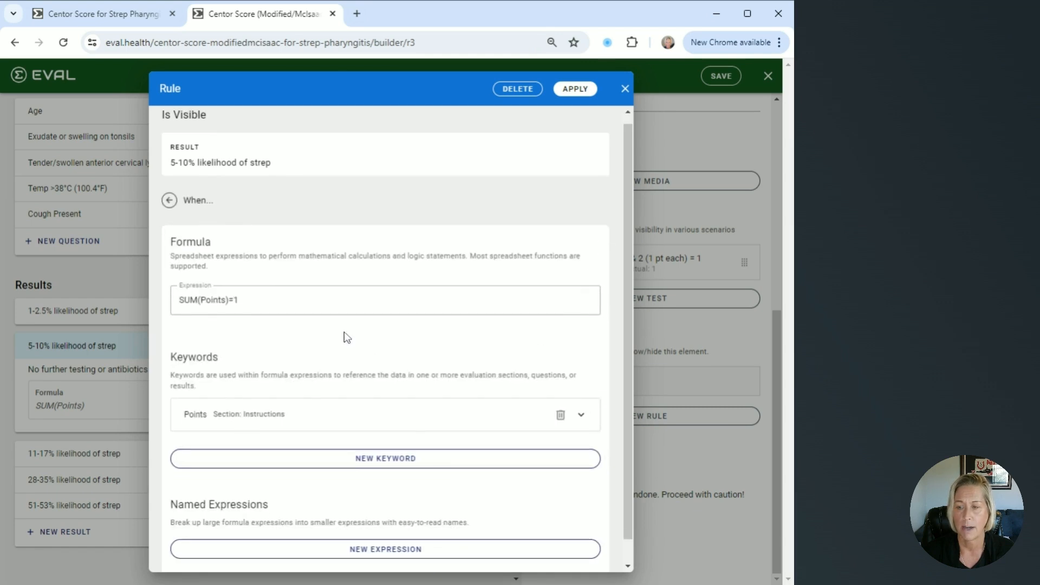
{"action": "left_click", "coordinate": [173, 177]}
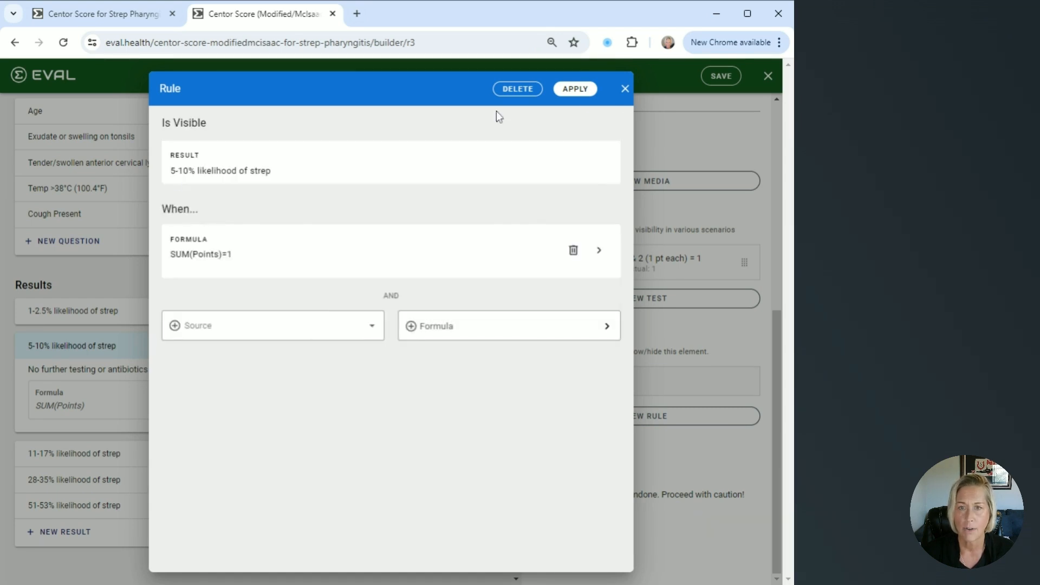
{"action": "left_click", "coordinate": [626, 90]}
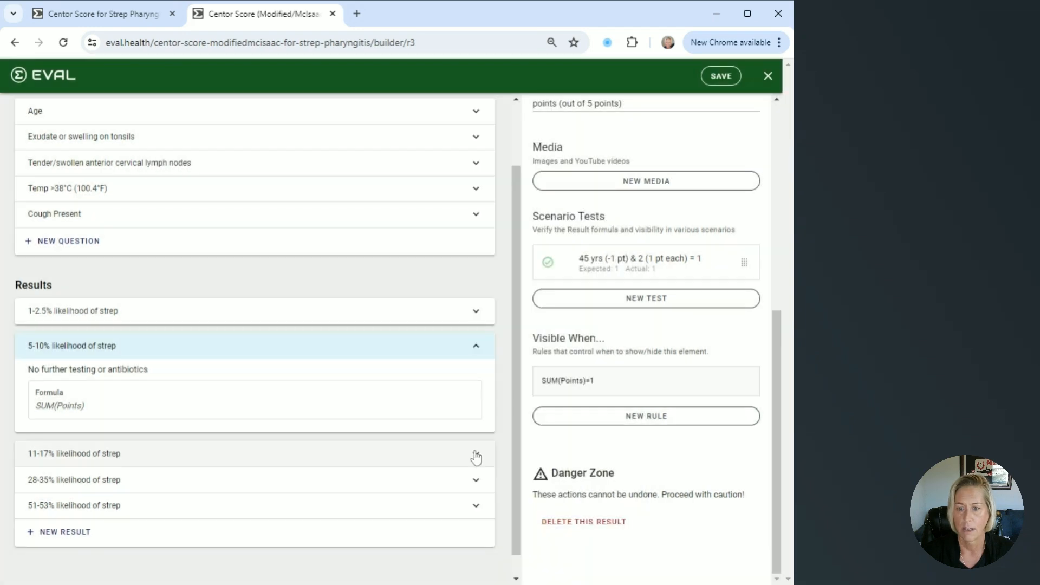
Open the "11-17% likelihood of strep" result, inspect its visibility rule's formula and keywords, and close the rule without changes
{"action": "left_click", "coordinate": [476, 455]}
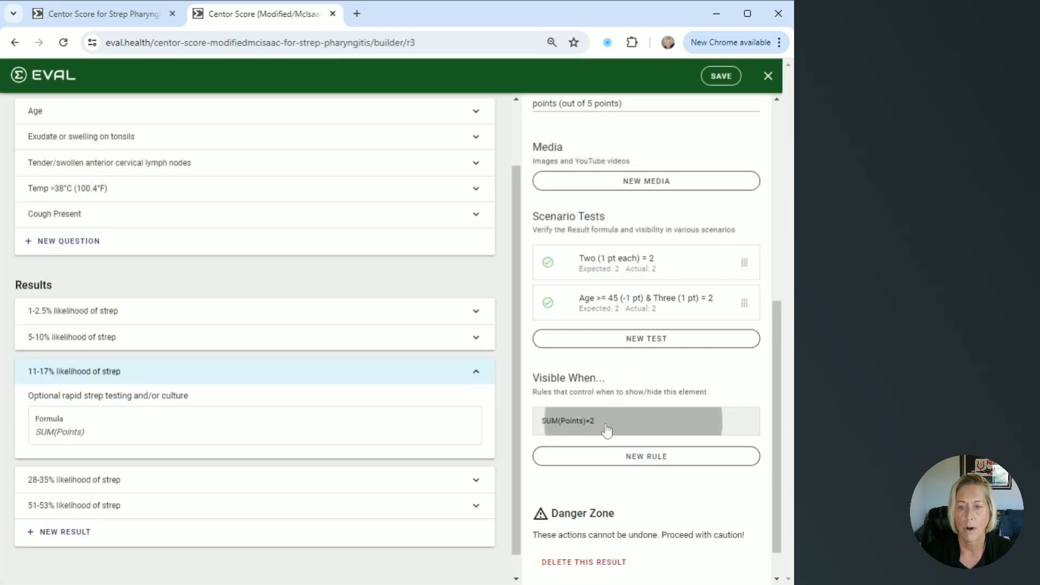
{"action": "left_click", "coordinate": [606, 427]}
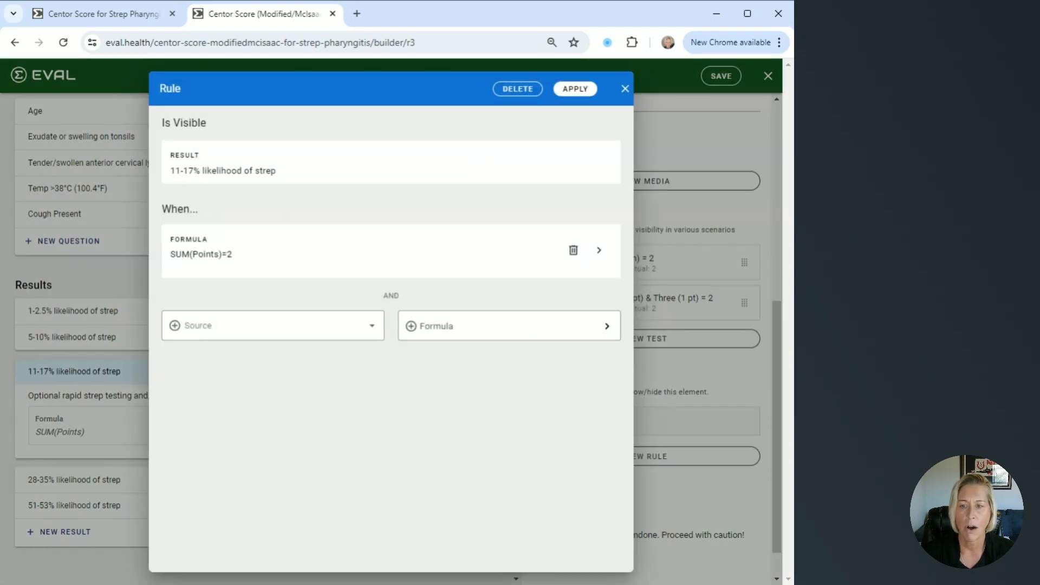
{"action": "left_click", "coordinate": [597, 250]}
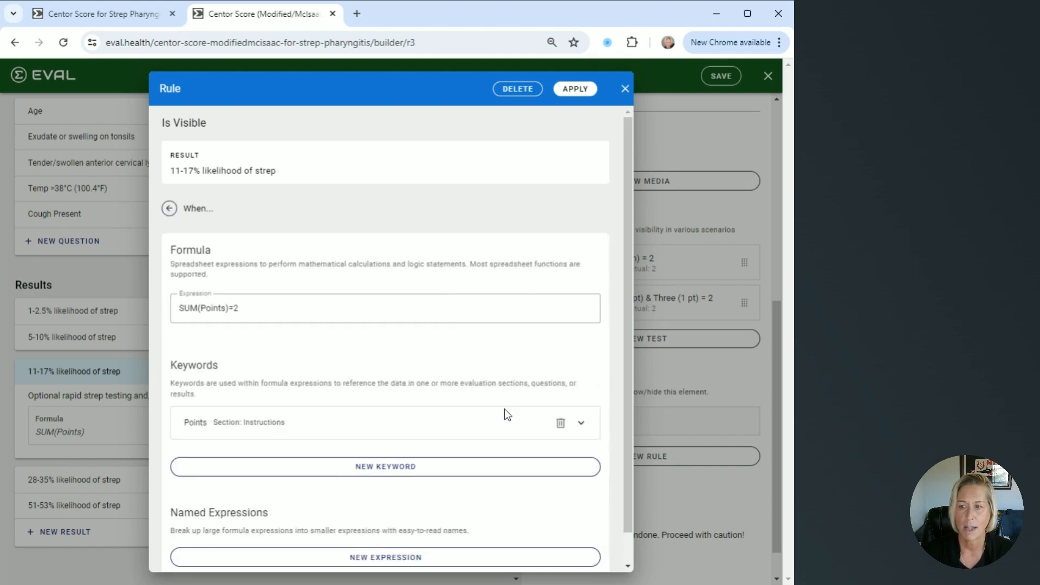
{"action": "scroll", "coordinate": [505, 415], "scroll_direction": "down", "scroll_amount": 1}
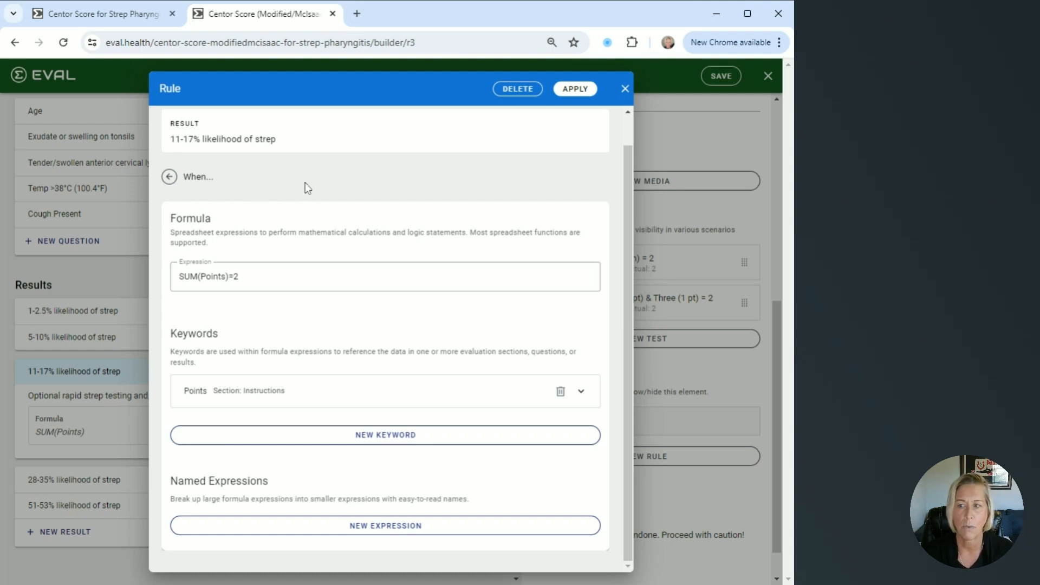
{"action": "left_click", "coordinate": [624, 89]}
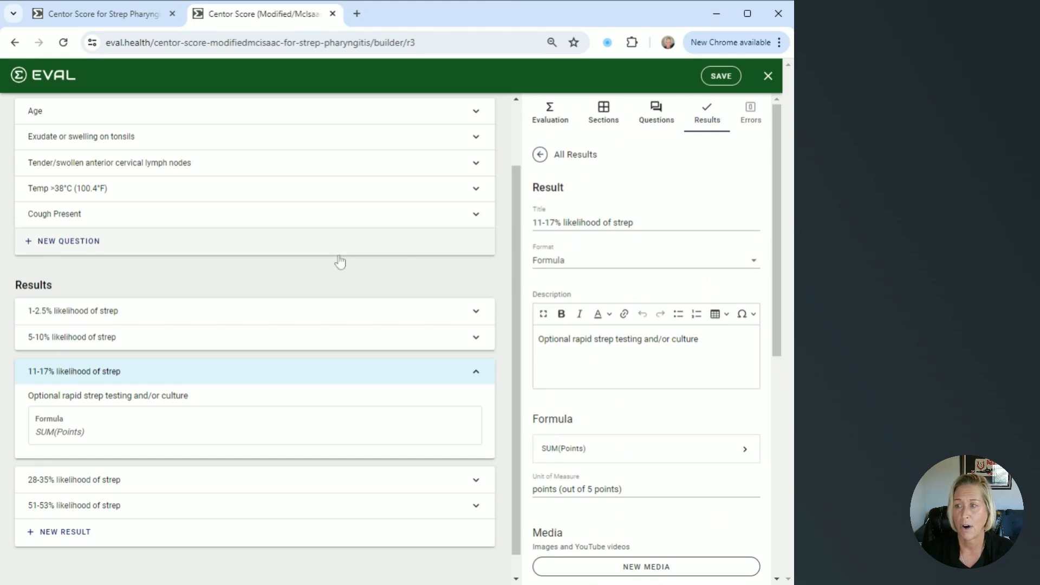
Exit the builder of the Modified/McIsaac evaluation and look over the questions in its live form
{"action": "scroll", "coordinate": [340, 262], "scroll_direction": "up", "scroll_amount": 1}
{"action": "scroll", "coordinate": [340, 262], "scroll_direction": "up", "scroll_amount": 1}
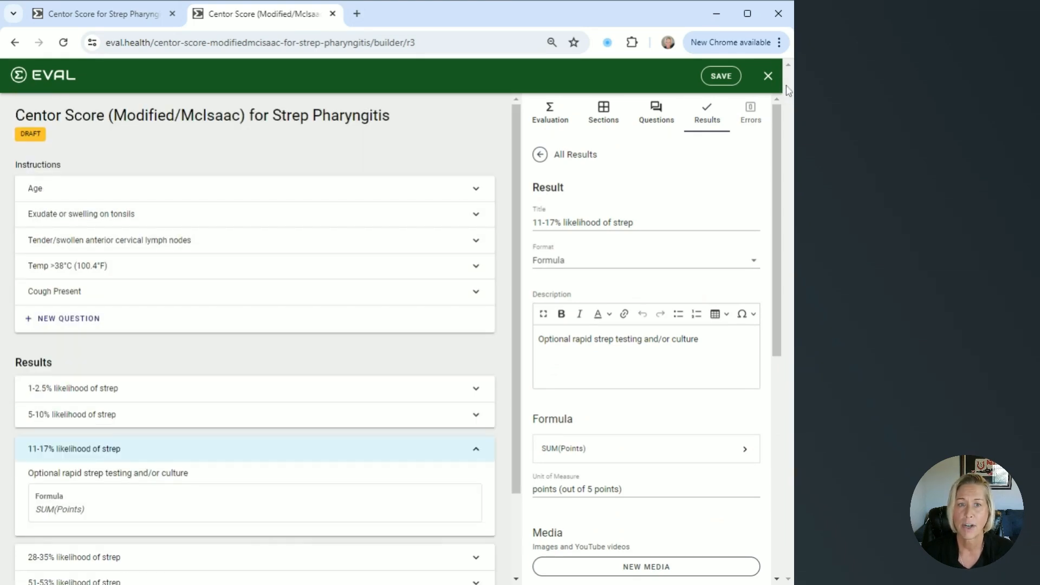
{"action": "left_click", "coordinate": [769, 80]}
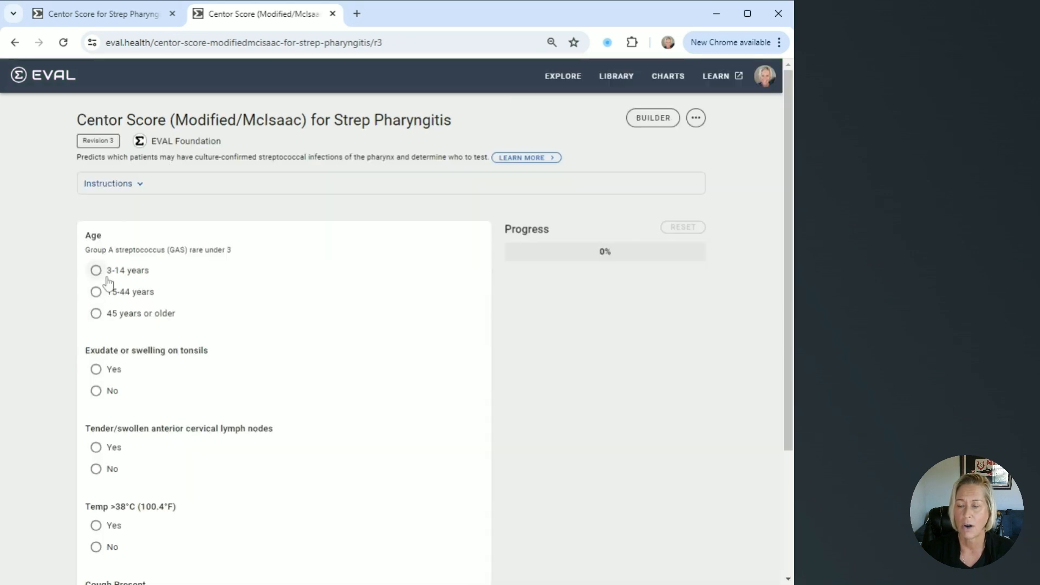
{"action": "scroll", "coordinate": [108, 281], "scroll_direction": "down", "scroll_amount": 3}
{"action": "scroll", "coordinate": [107, 282], "scroll_direction": "up", "scroll_amount": 3}
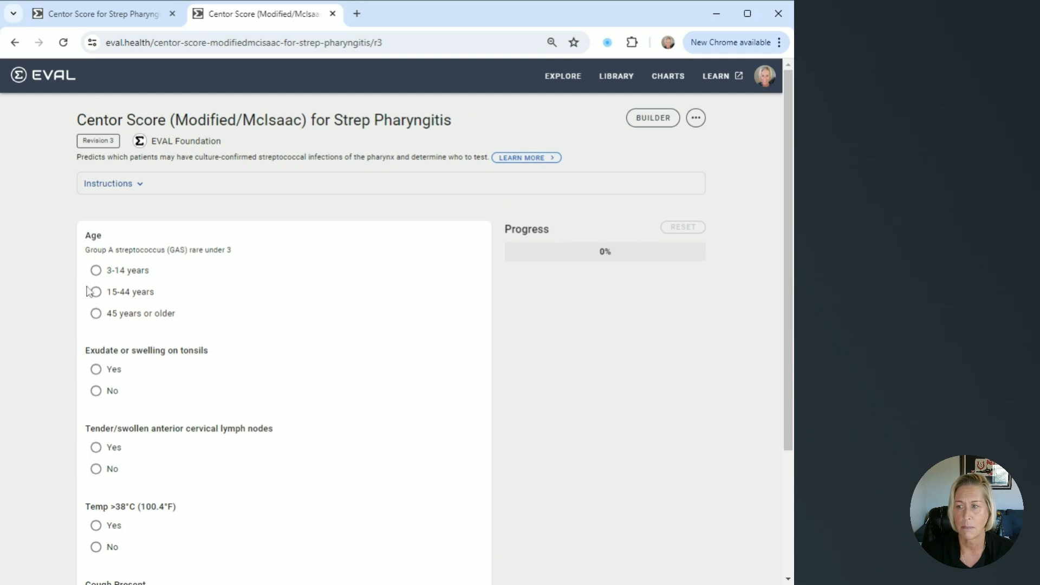
Answer the evaluation with age 15-44 years, No for tonsil exudate and for lymph nodes, and Yes for temperature and for cough
{"action": "left_click", "coordinate": [95, 292]}
{"action": "left_click", "coordinate": [96, 391]}
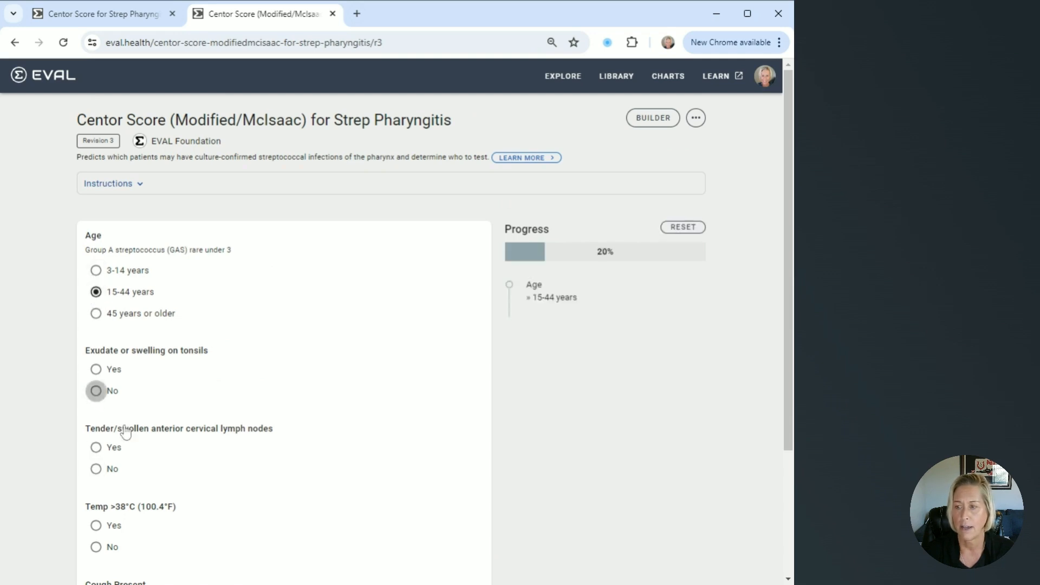
{"action": "scroll", "coordinate": [114, 407], "scroll_direction": "down", "scroll_amount": 3}
{"action": "left_click", "coordinate": [95, 334]}
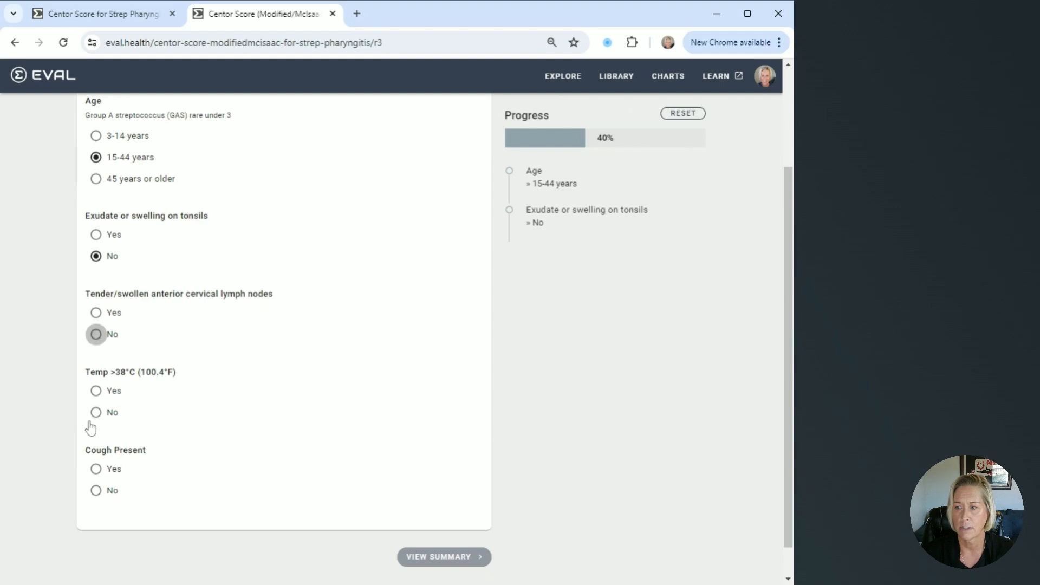
{"action": "left_click", "coordinate": [97, 394]}
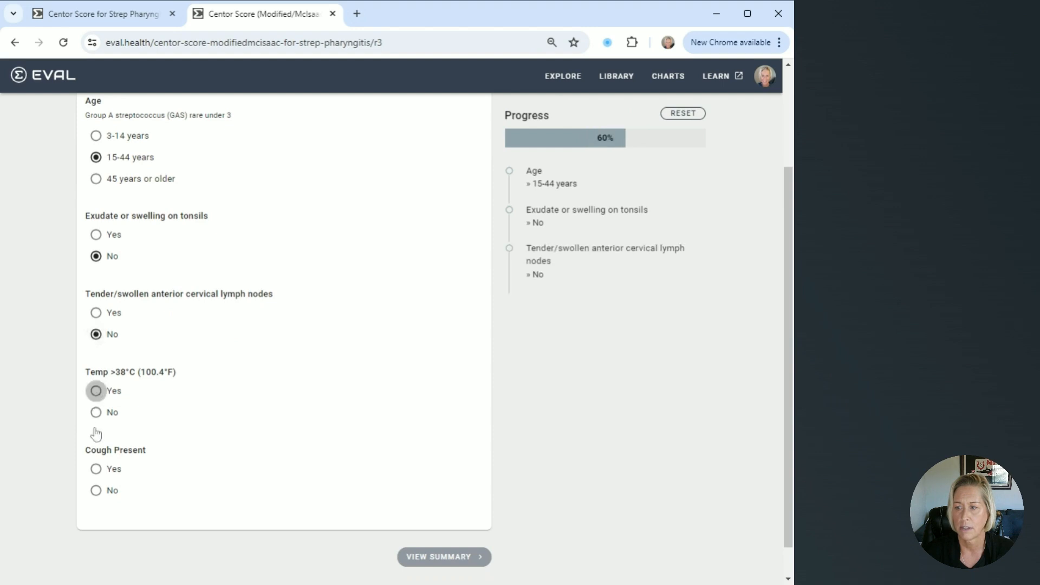
{"action": "left_click", "coordinate": [96, 469]}
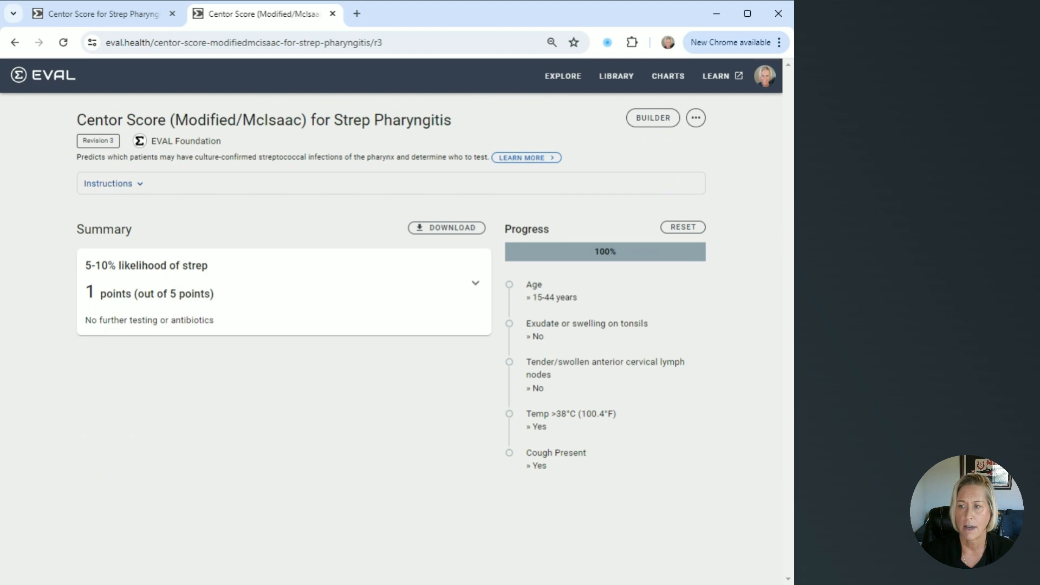
Examine the summary card's likelihood title, points score and treatment recommendation
{"action": "left_click_drag", "start_coordinate": [86, 270], "coordinate": [227, 267]}
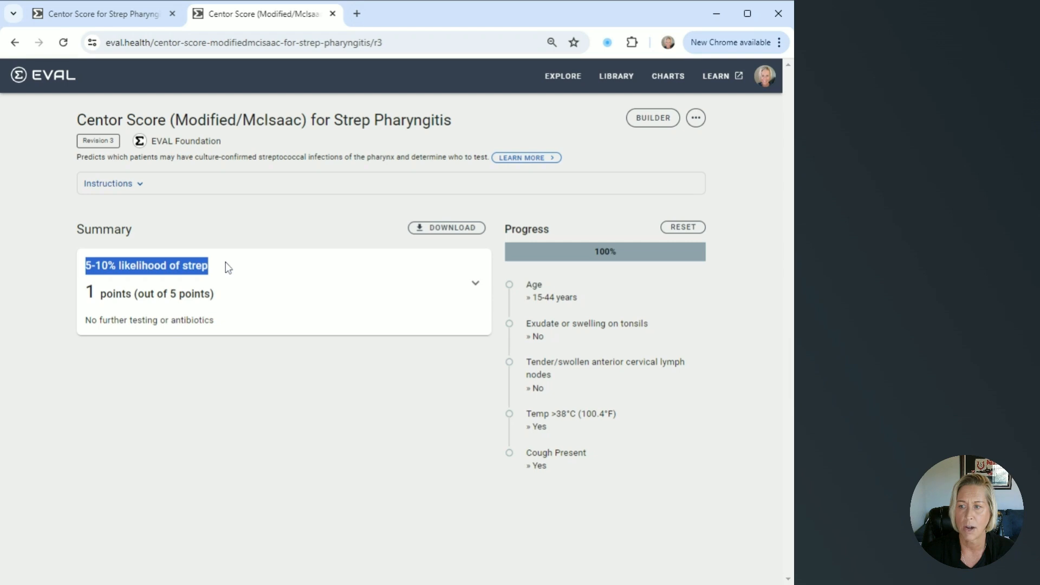
{"action": "left_click_drag", "start_coordinate": [86, 292], "coordinate": [131, 293]}
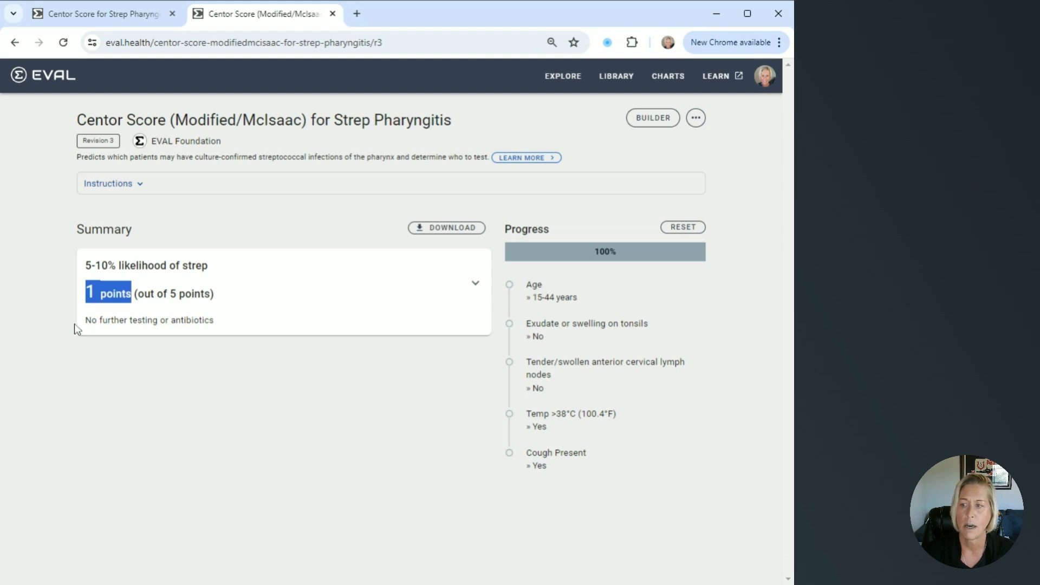
{"action": "left_click_drag", "start_coordinate": [85, 319], "coordinate": [220, 320]}
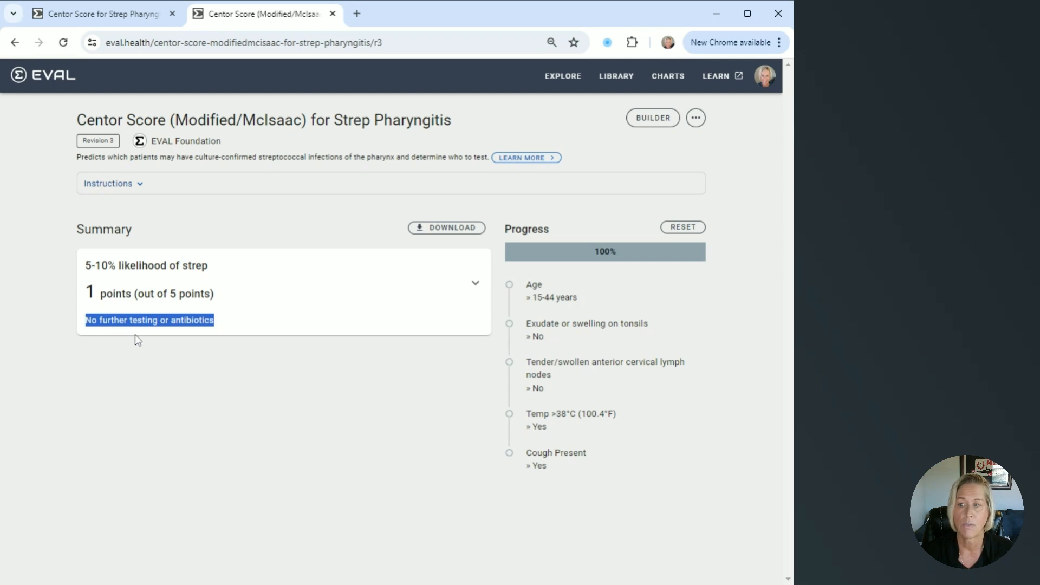
{"action": "left_click", "coordinate": [253, 325]}
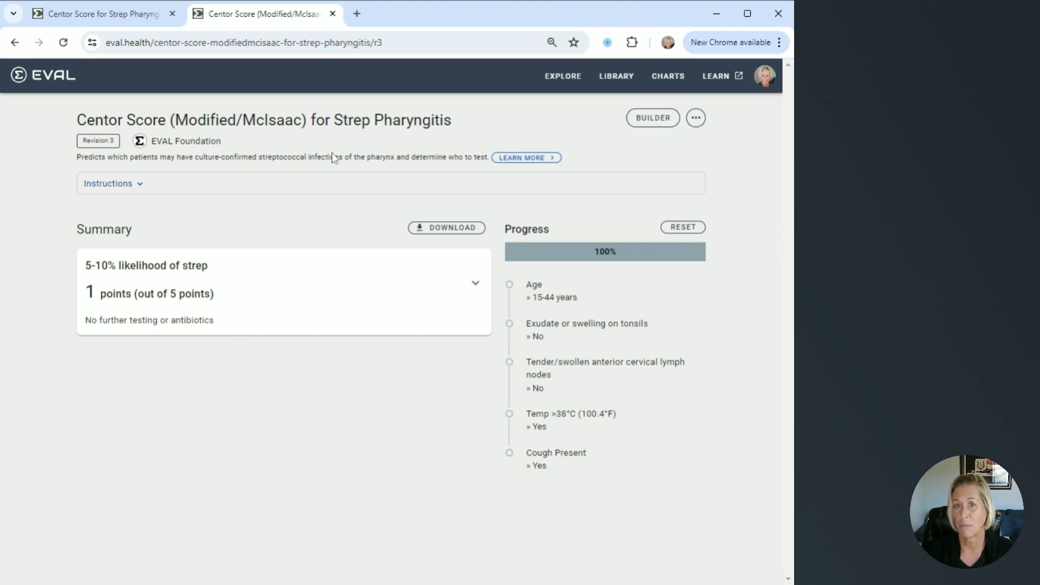
Open the Explore page for browsing published evaluations
{"action": "left_click", "coordinate": [561, 81]}
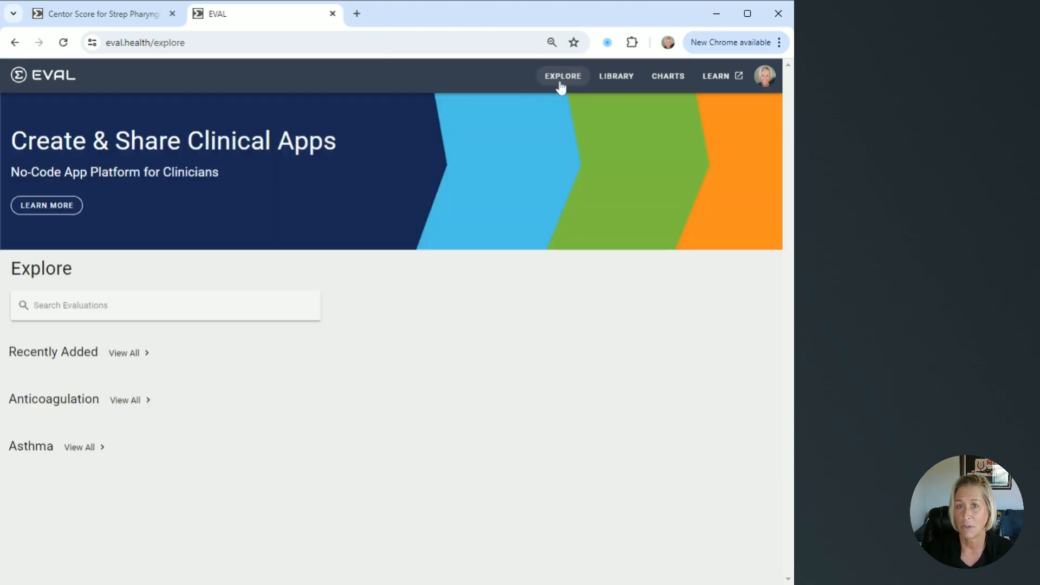